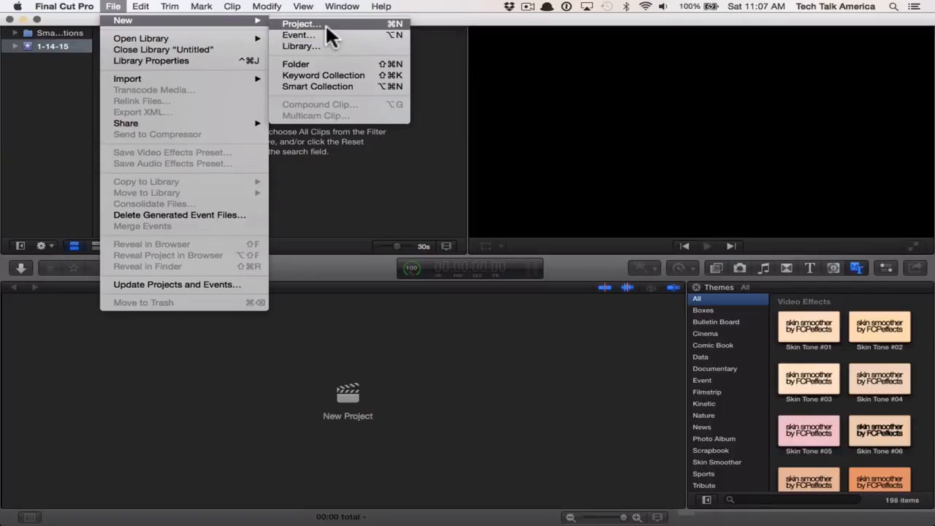
- Create a new project named "Demo" in the 1-14-15 event
click(326, 26)
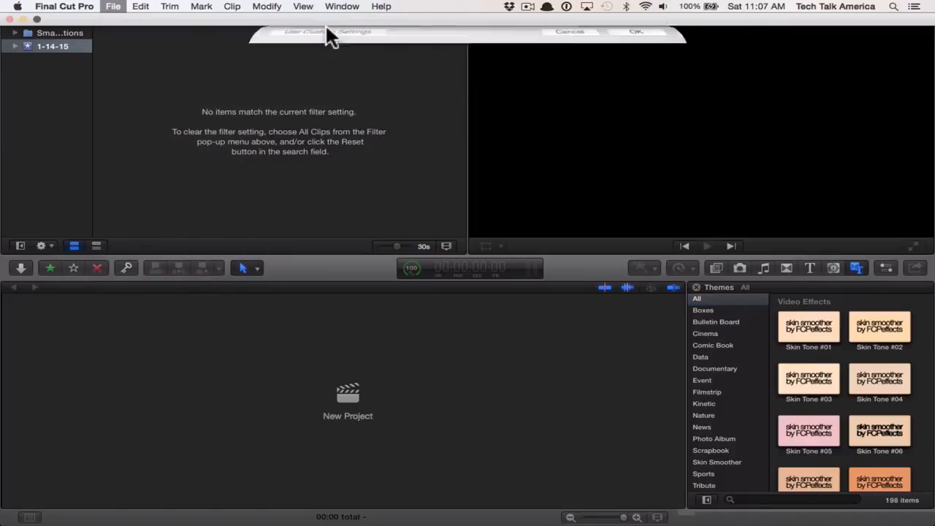
text(Demo)
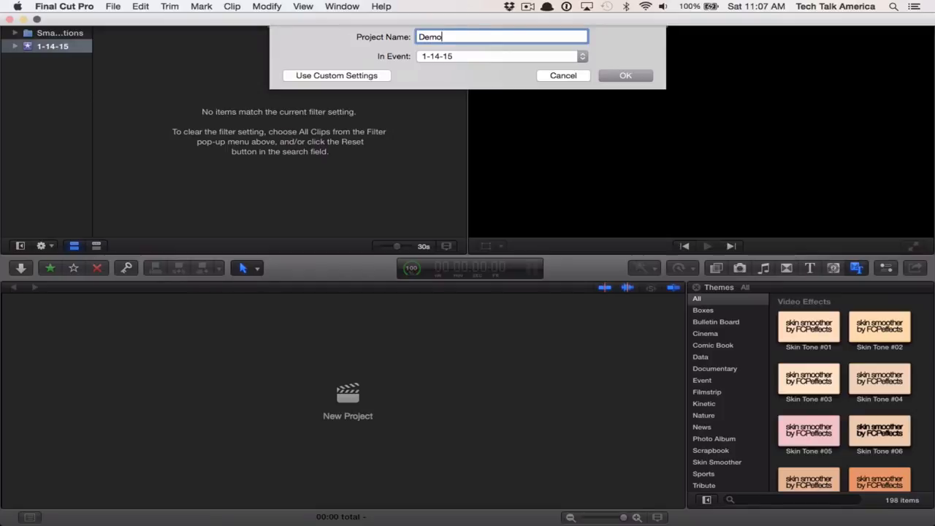
key(Return)
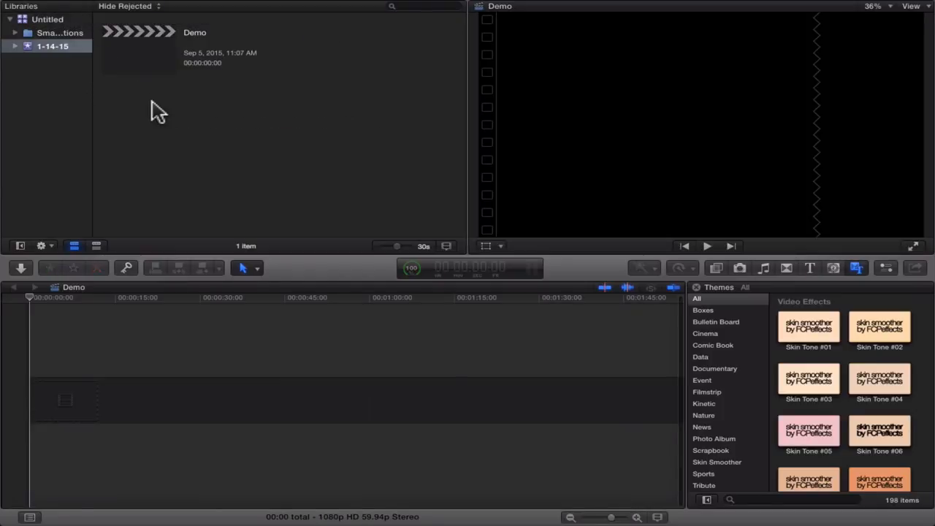
click(111, 42)
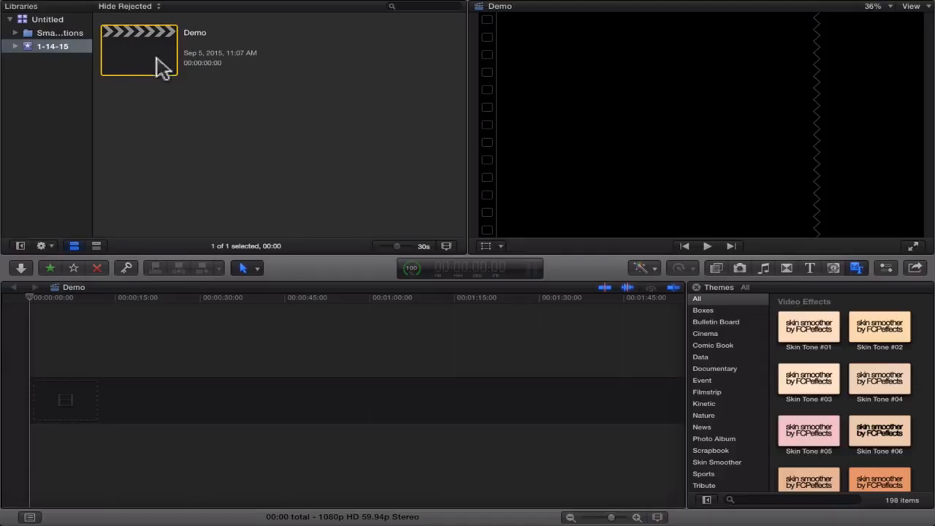
click(226, 316)
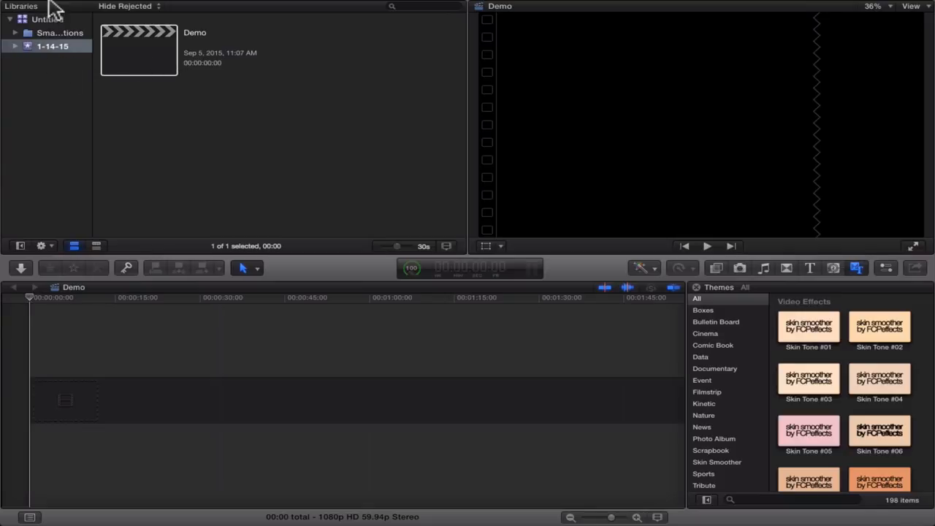
- Take the editing window out of full-screen mode
mouse_move(56, 14)
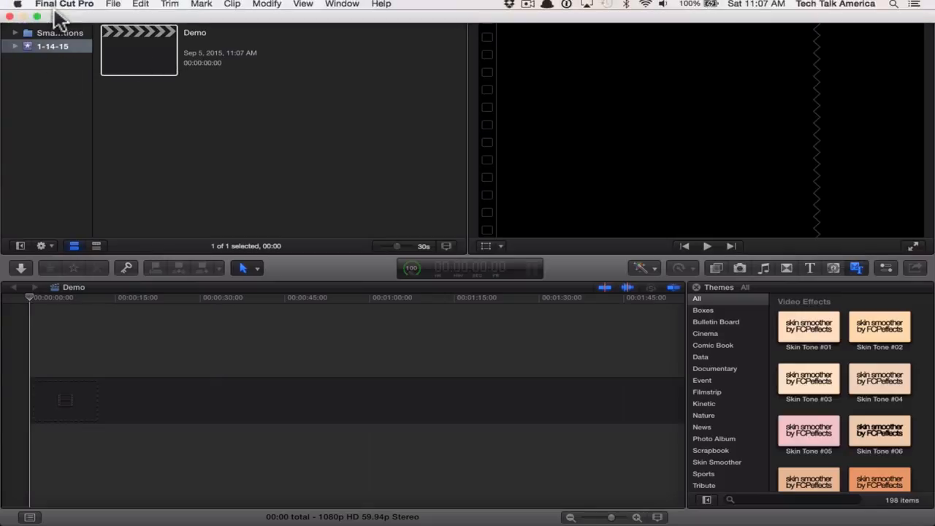
click(113, 9)
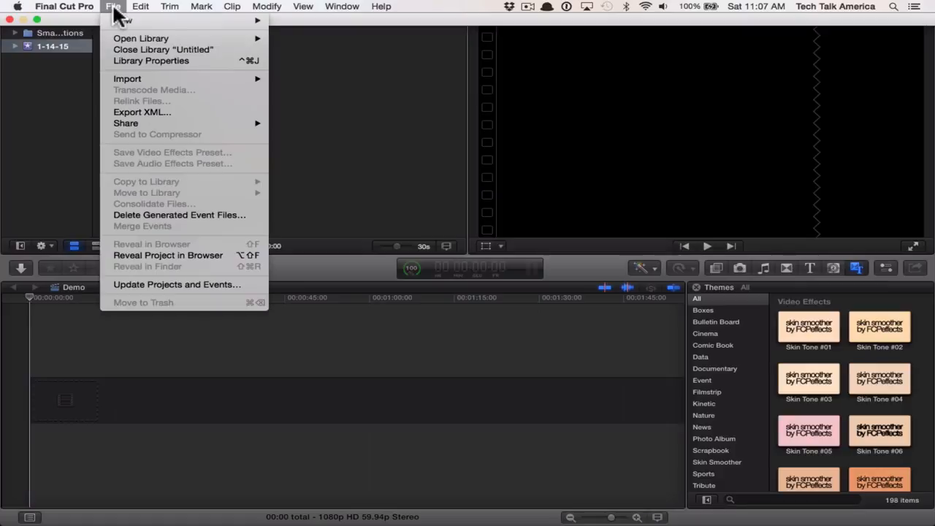
click(114, 8)
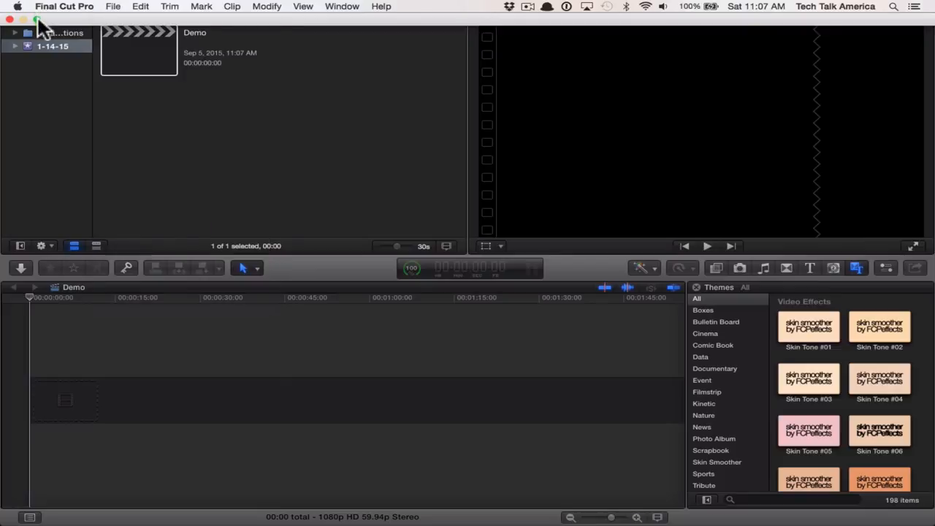
click(38, 18)
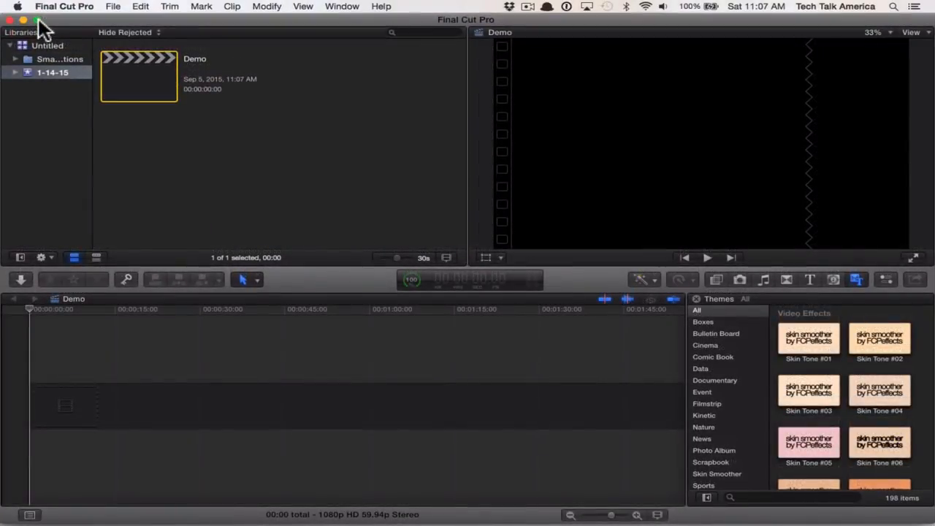
click(119, 11)
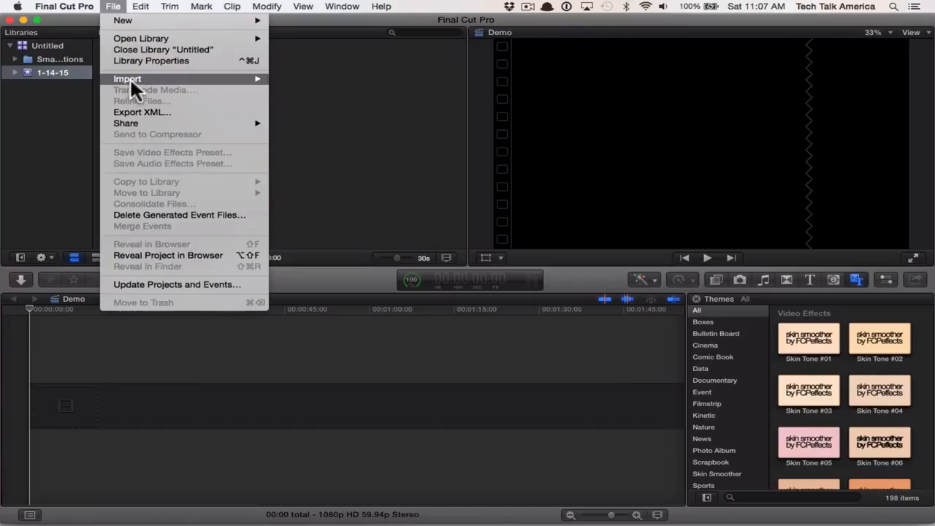
mouse_move(130, 79)
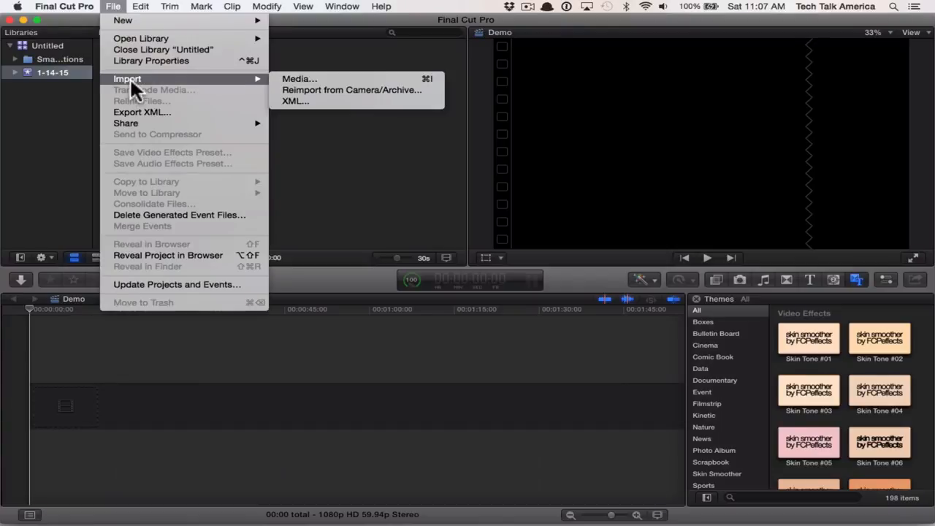
click(334, 55)
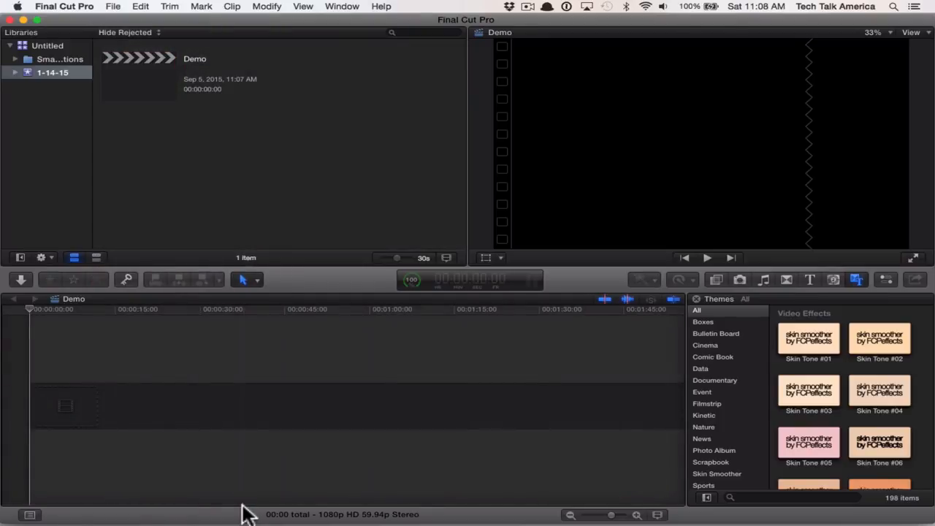
- Switch to Finder and show the files tagged Demo Footage
mouse_move(244, 513)
click(206, 511)
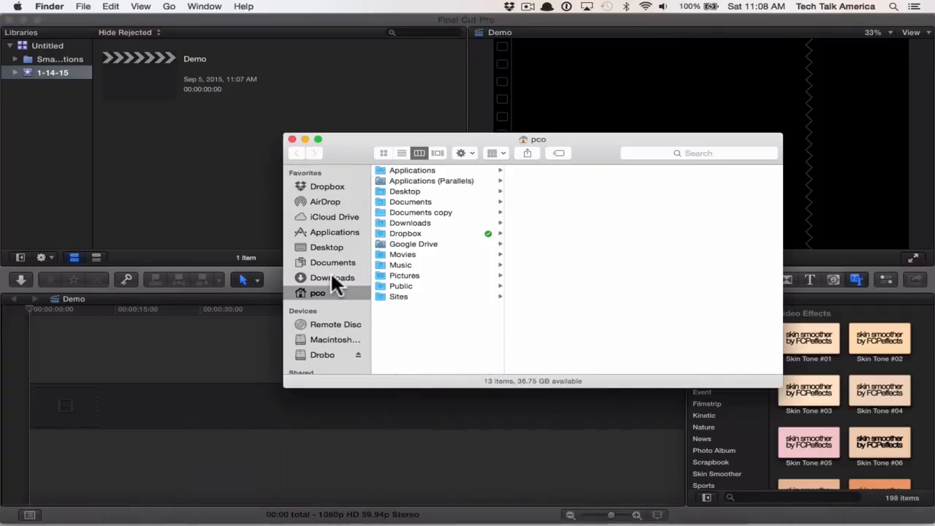
scroll(352, 350, down, 2)
scroll(352, 350, down, 2)
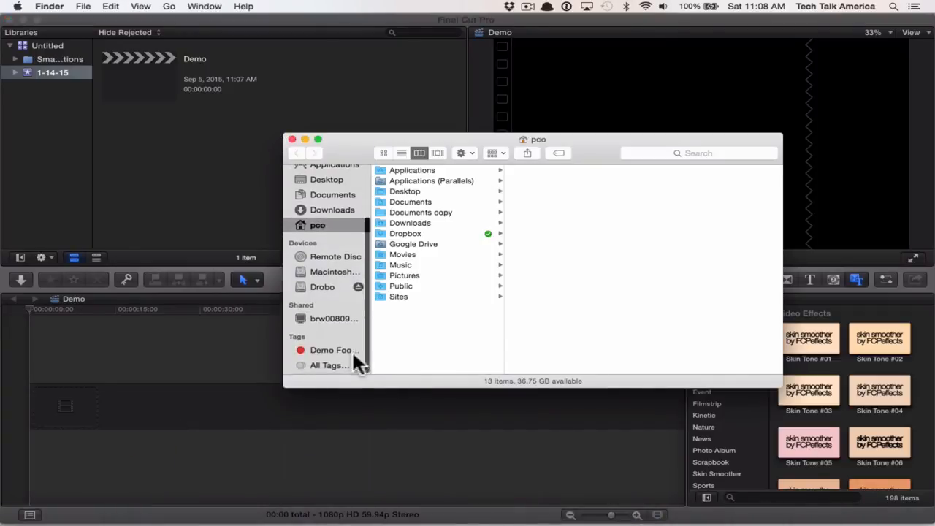
click(323, 350)
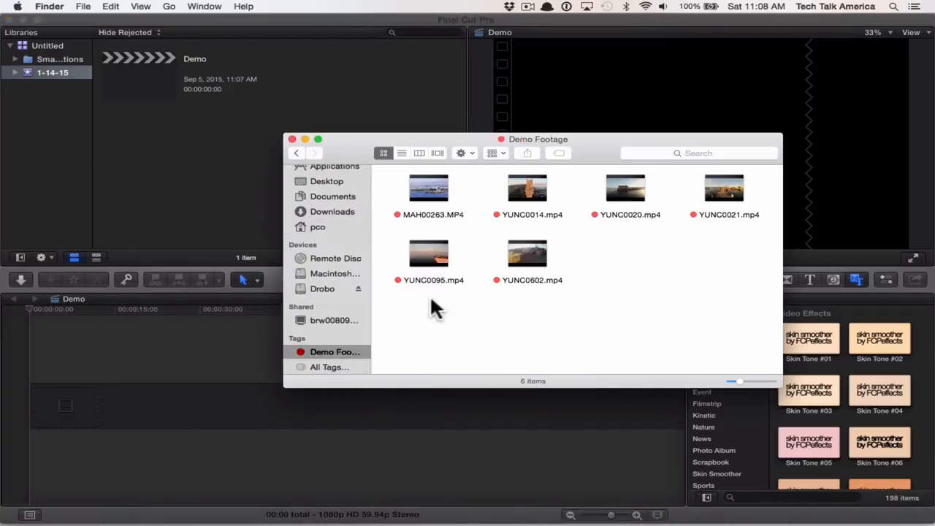
- Import all six Demo Footage clips from Finder into the 1-14-15 event and return to Final Cut Pro
drag(423, 321, 748, 193)
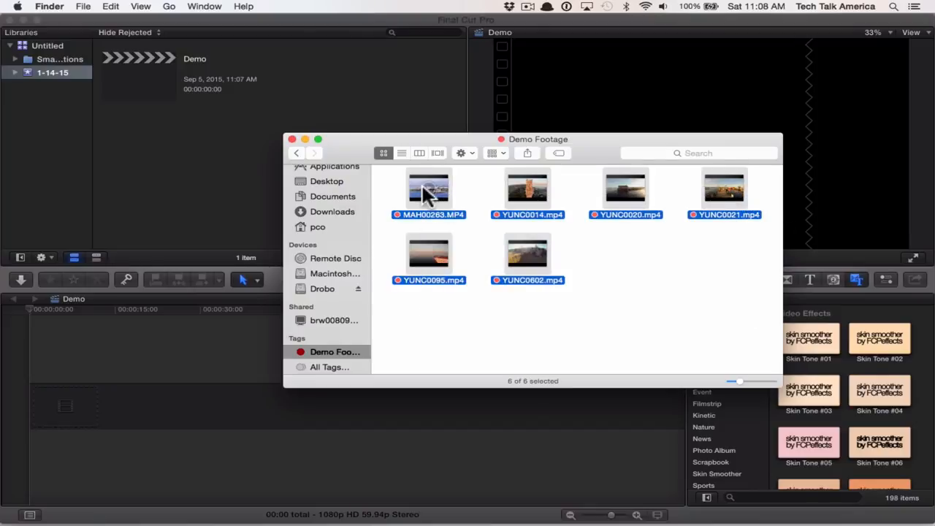
drag(416, 183, 166, 157)
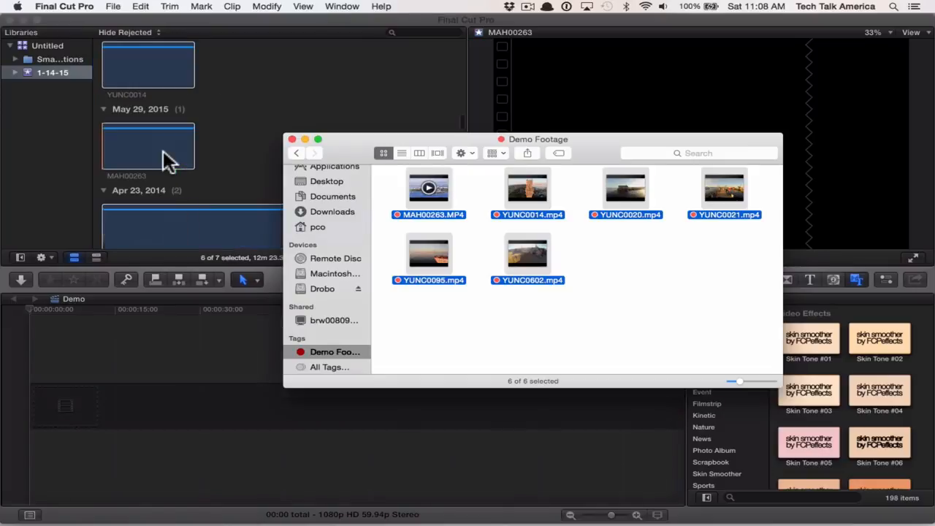
click(255, 140)
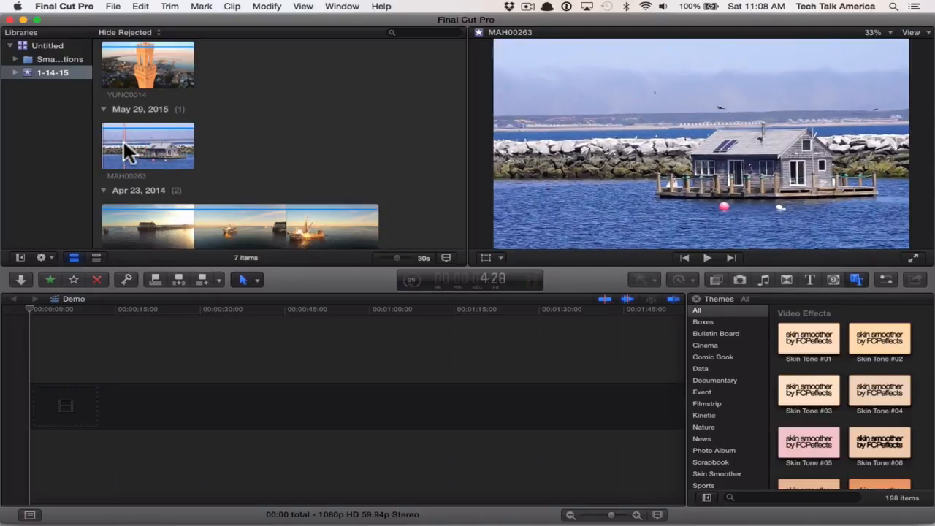
- Mute the computer's sound and preview the MAH00263 houseboat clip from the event
key(XF86AudioMute)
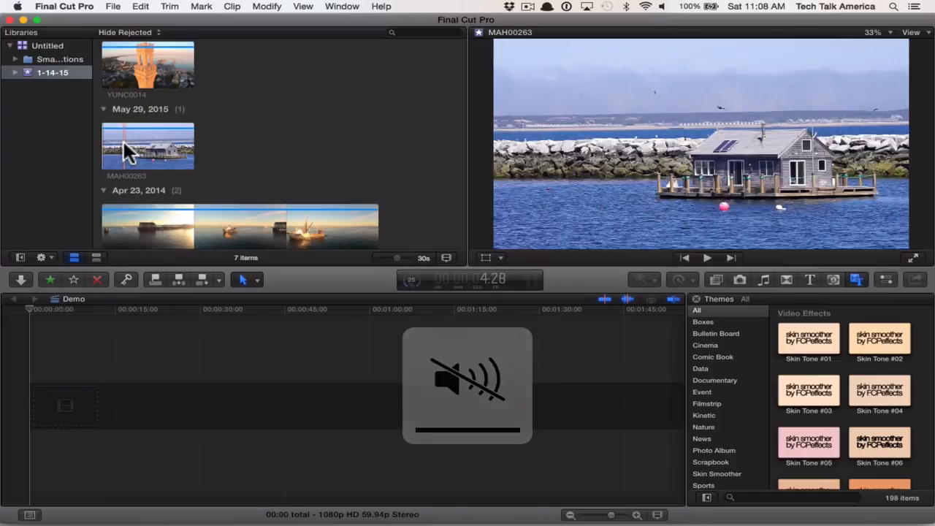
key(space)
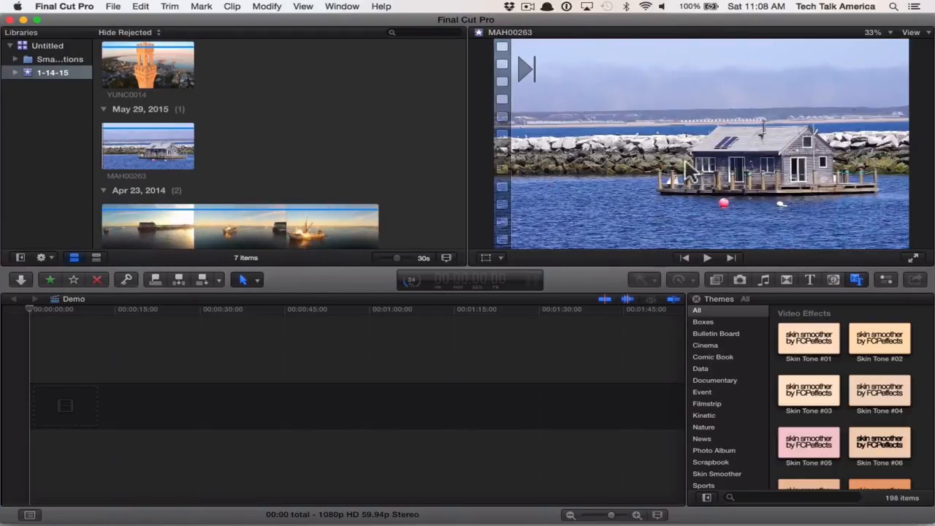
scroll(287, 84, down, 3)
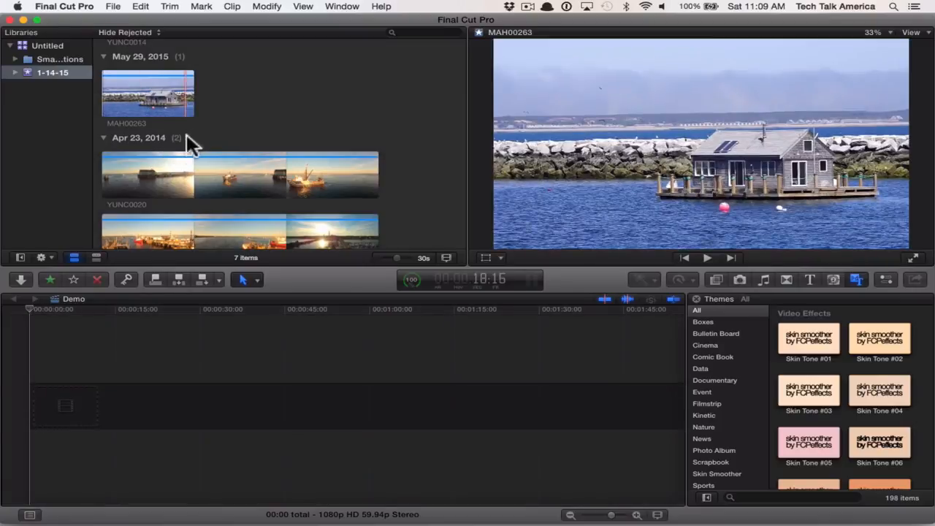
click(130, 179)
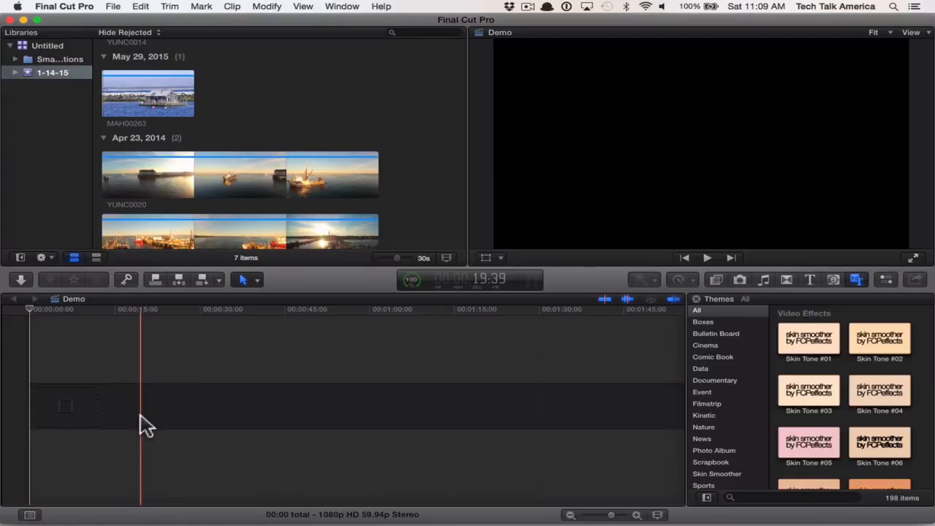
- Mark a range in the MAH00263 clip with the start at 4:12 and the end at 7:07
click(137, 98)
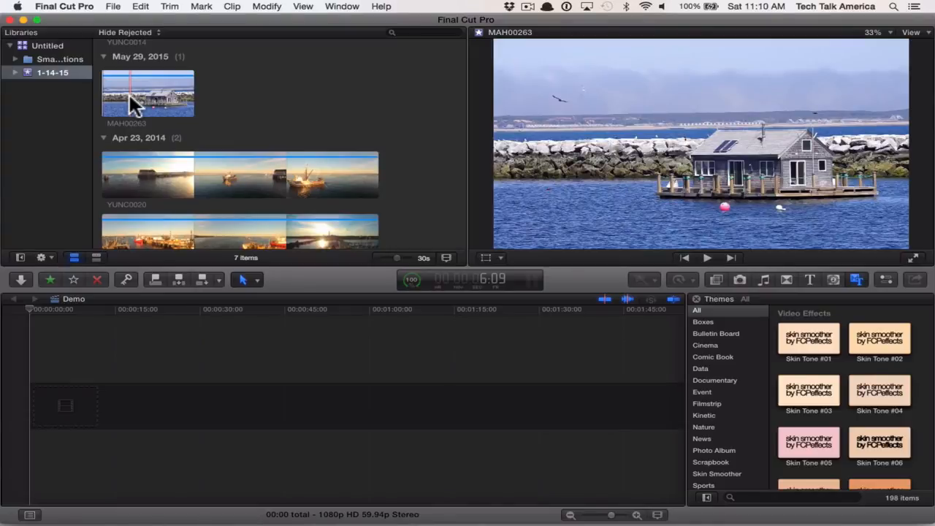
key(space)
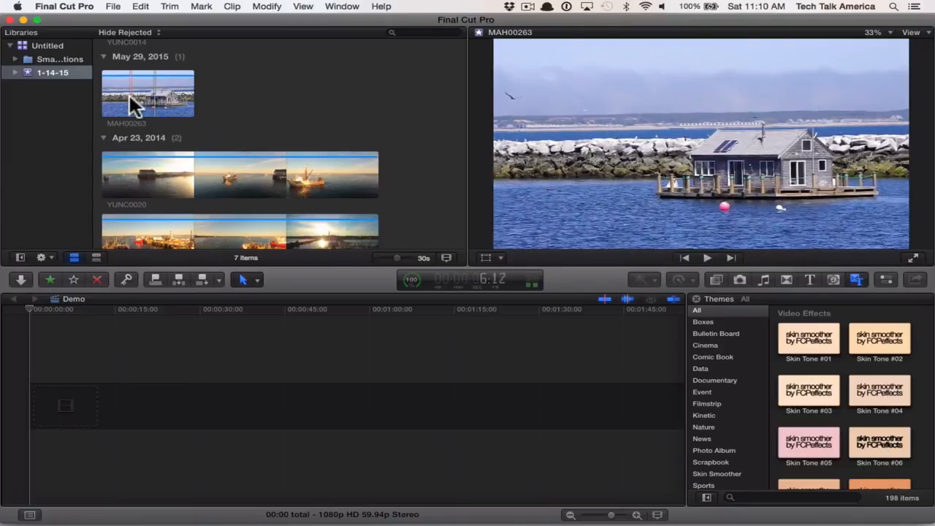
key(space)
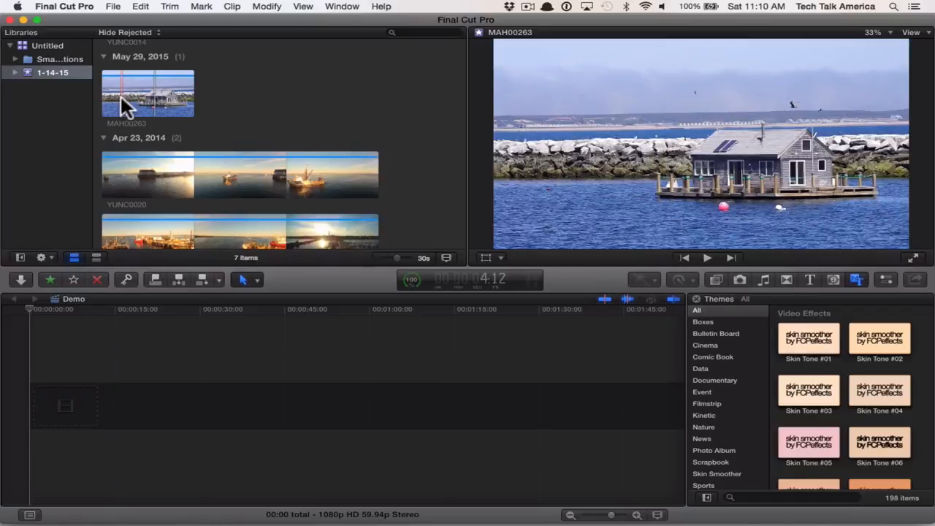
click(121, 97)
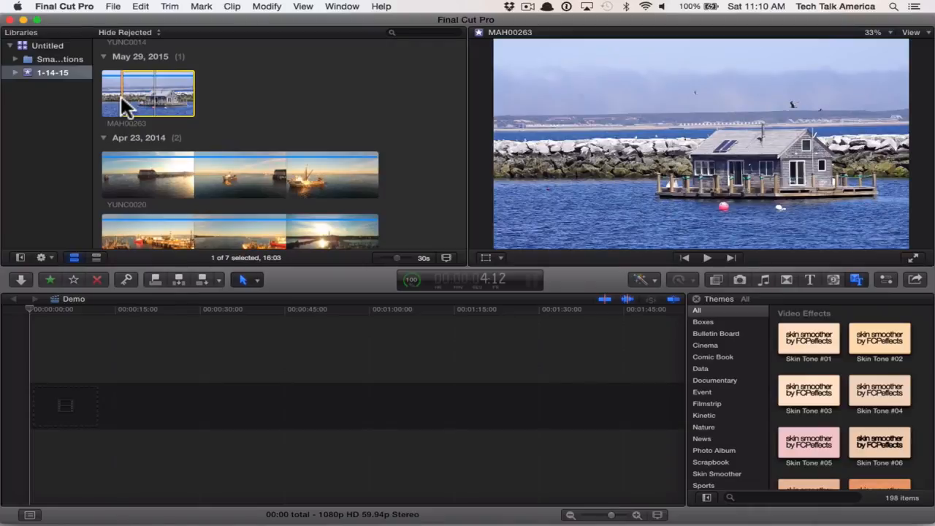
key(space)
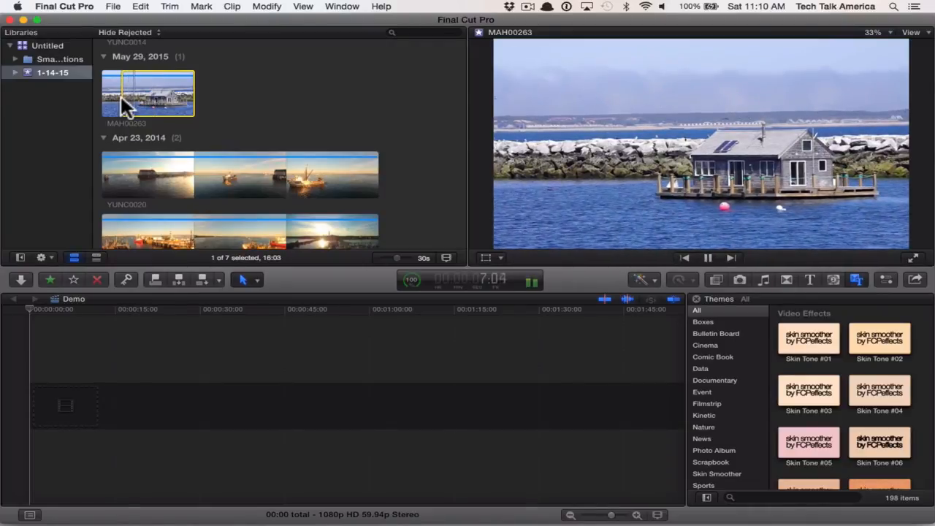
key(space)
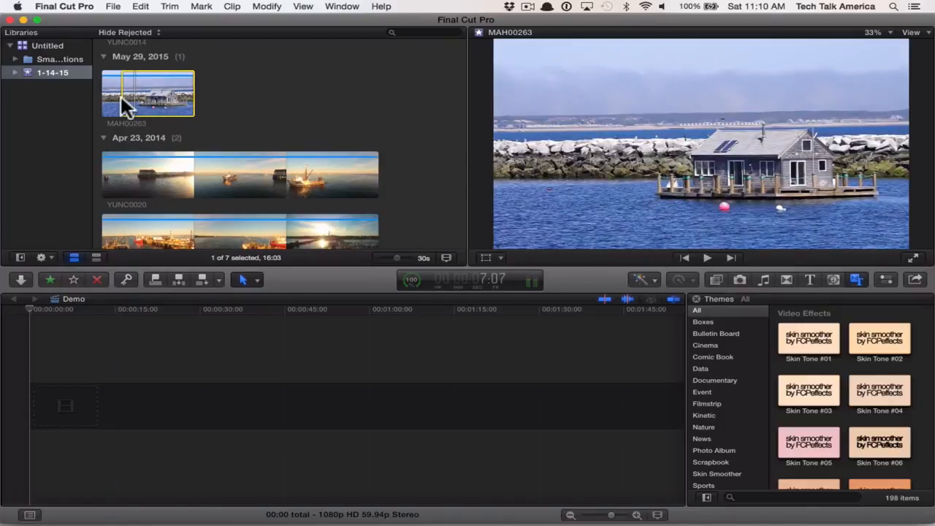
key(o)
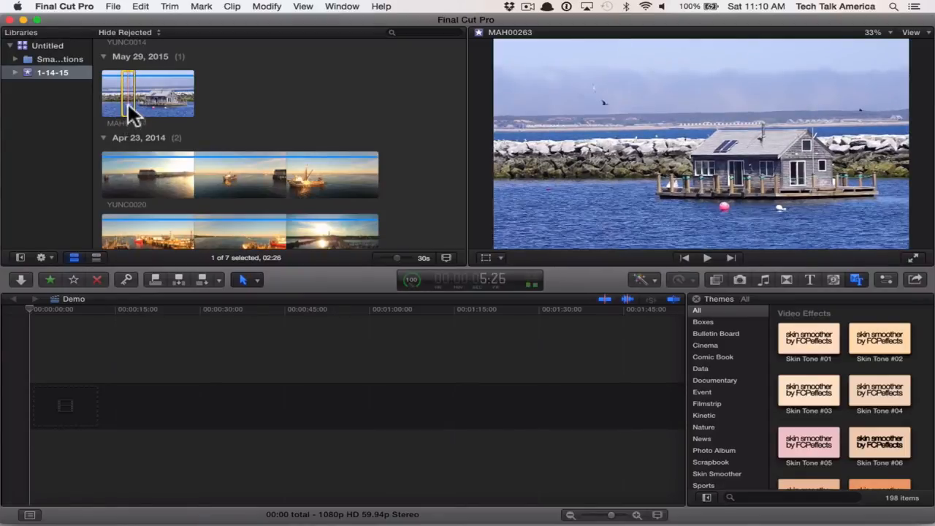
- Append the marked range of the MAH00263 clip to the Demo project's timeline
click(73, 405)
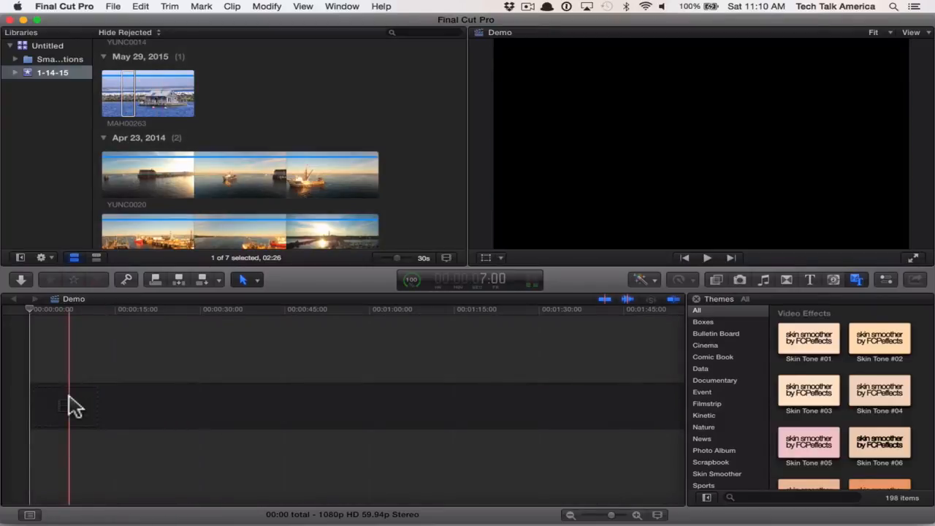
click(127, 80)
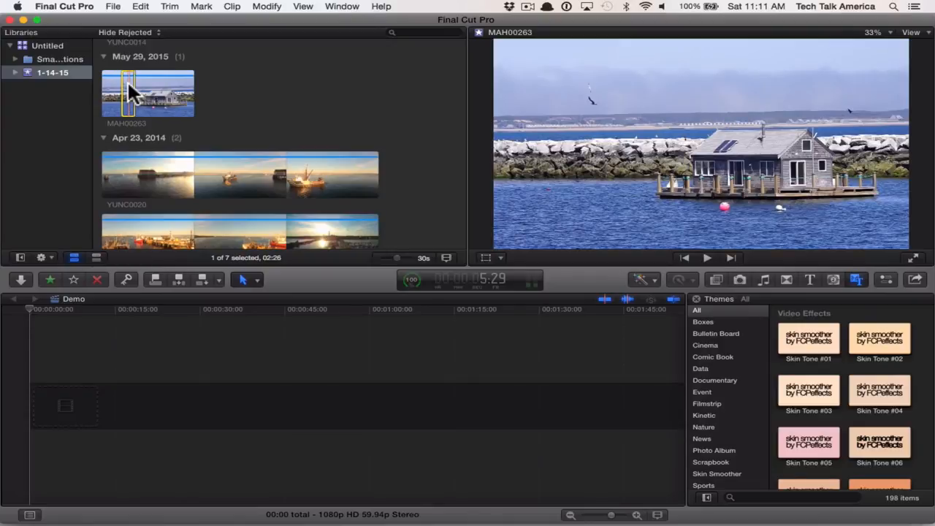
key(e)
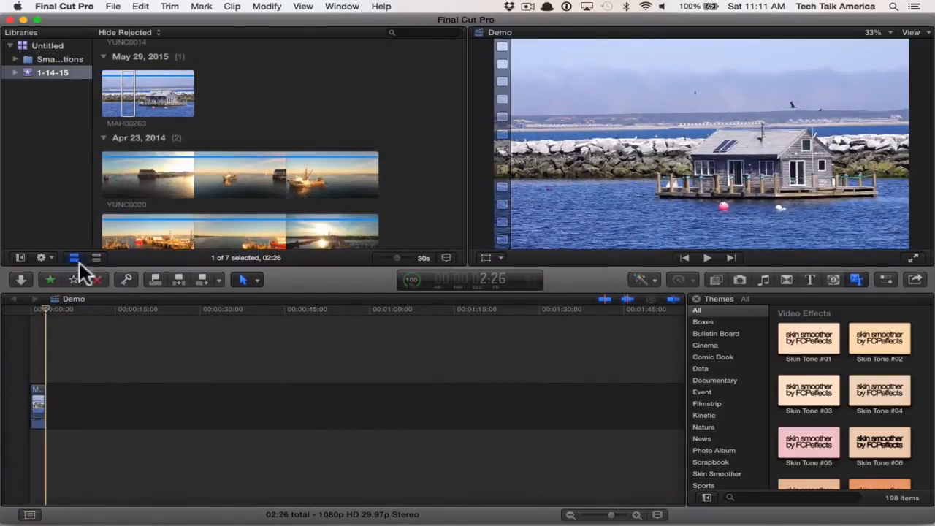
- Zoom the timeline in around the end of the MAH00263 clip
click(125, 99)
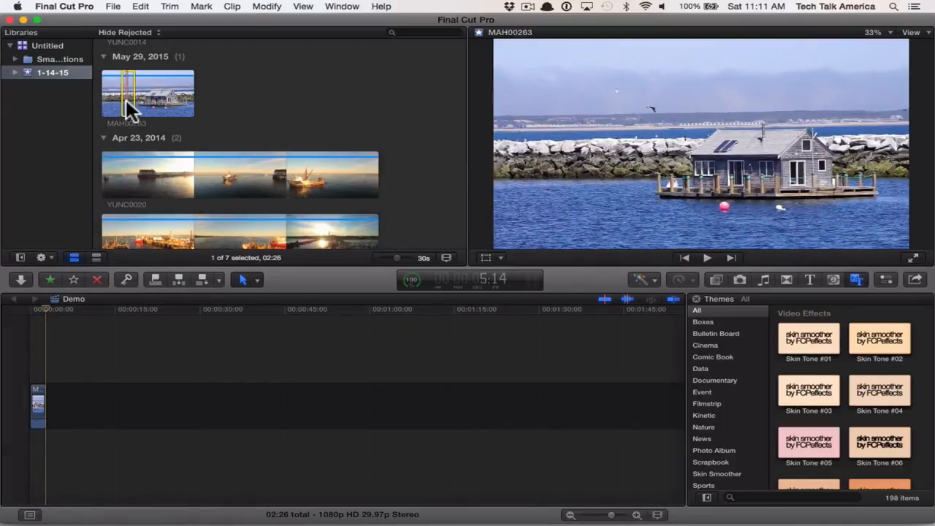
click(47, 363)
key(super+equal)
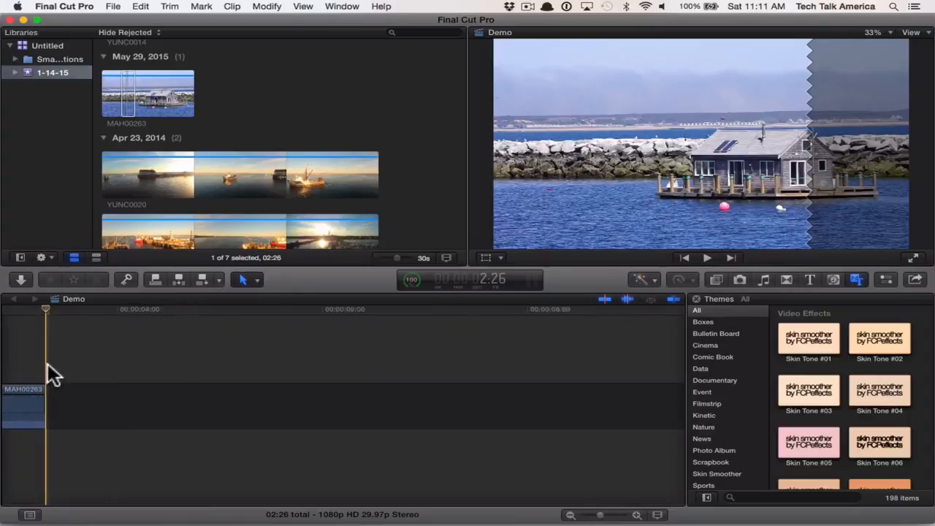
key(super+equal)
key(super+equal)
key(super+equal)
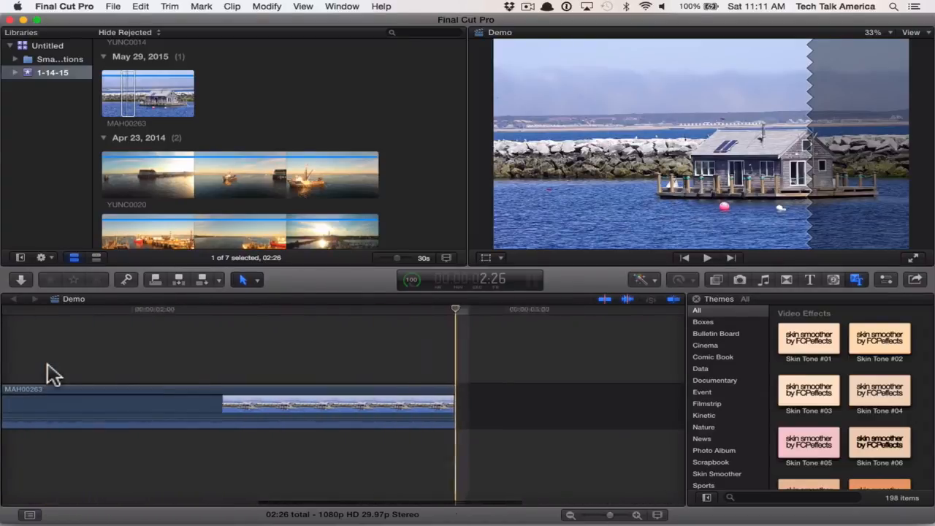
- Try inserting the marked MAH00263 range at 1:03 inside the existing timeline clip, and undo the insertion
scroll(48, 364, left, 5)
key(super+minus)
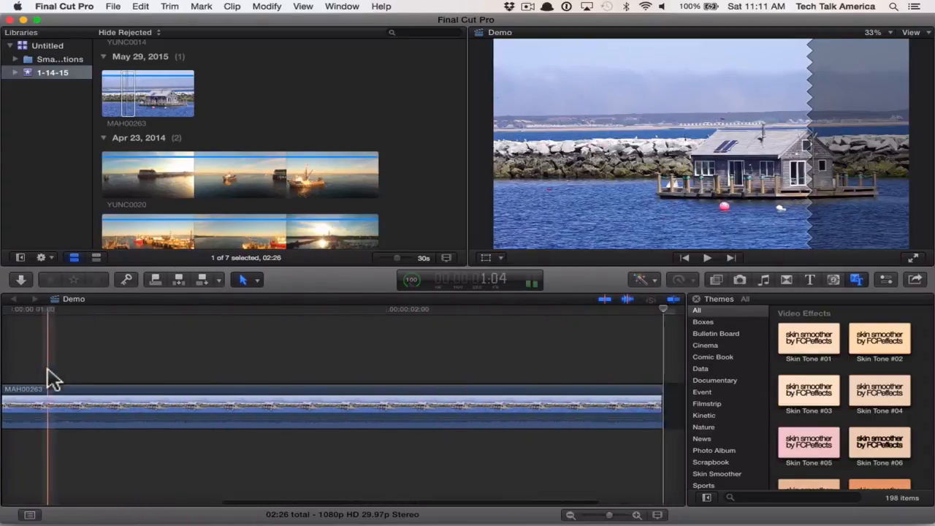
key(super+minus)
key(super+minus)
scroll(48, 369, left, 3)
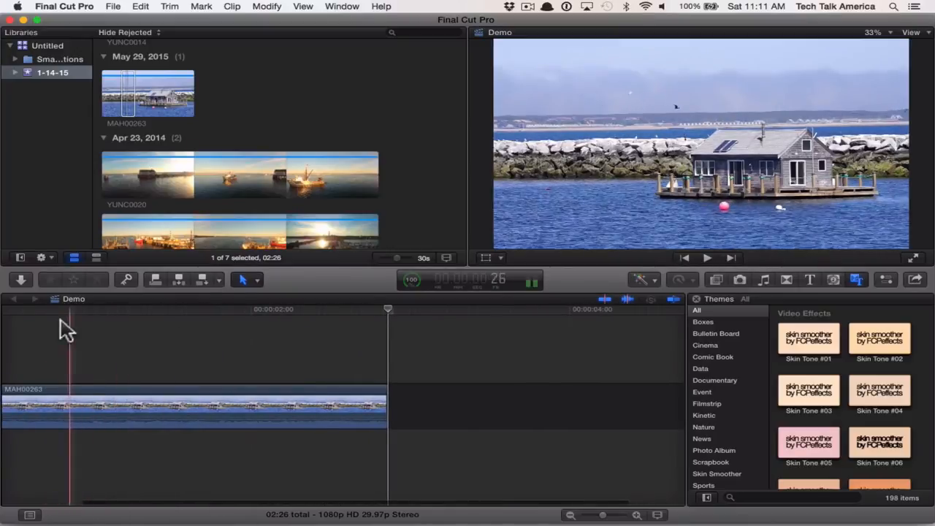
click(111, 323)
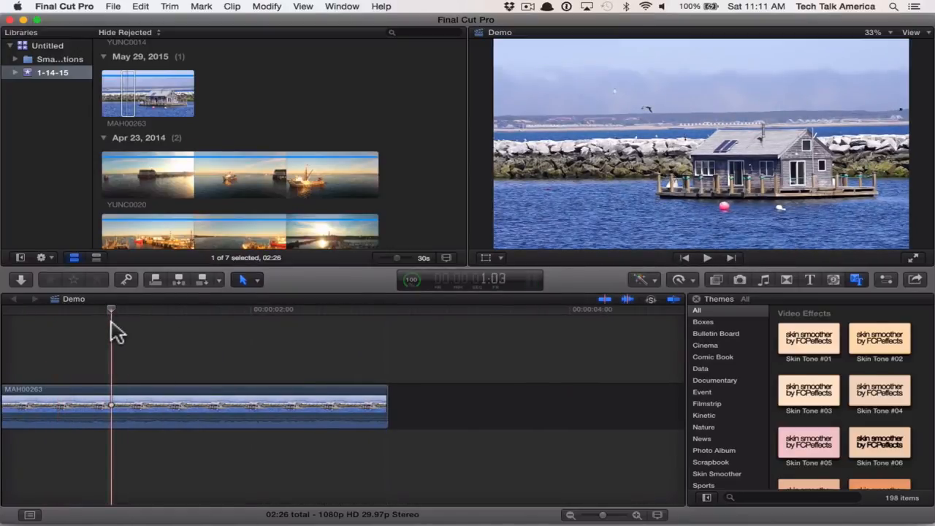
key(w)
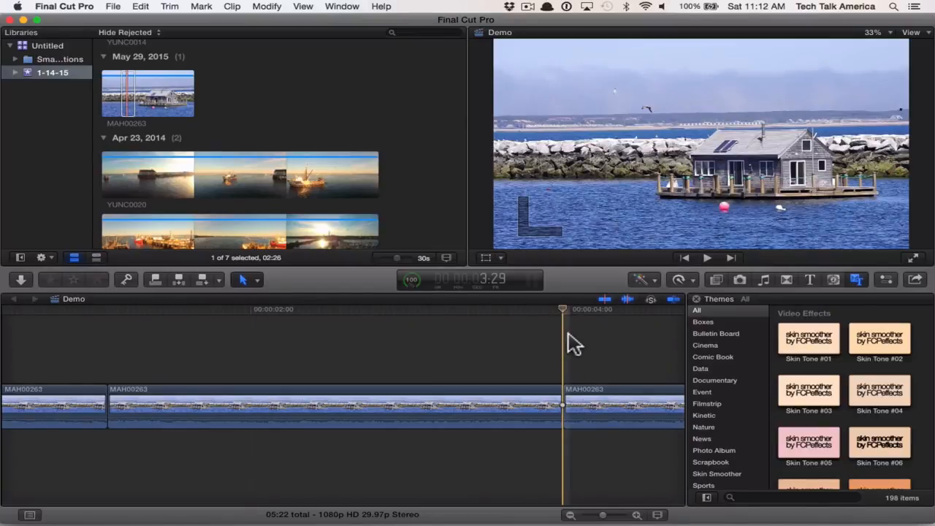
key(super+z)
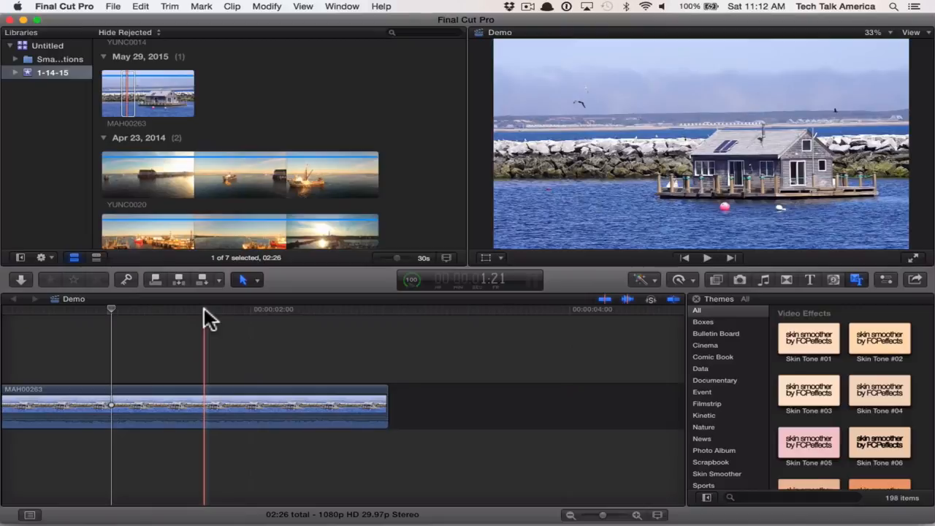
- Connect the marked MAH00263 range above the primary clip at 1:21, and delete the connected clip
key(q)
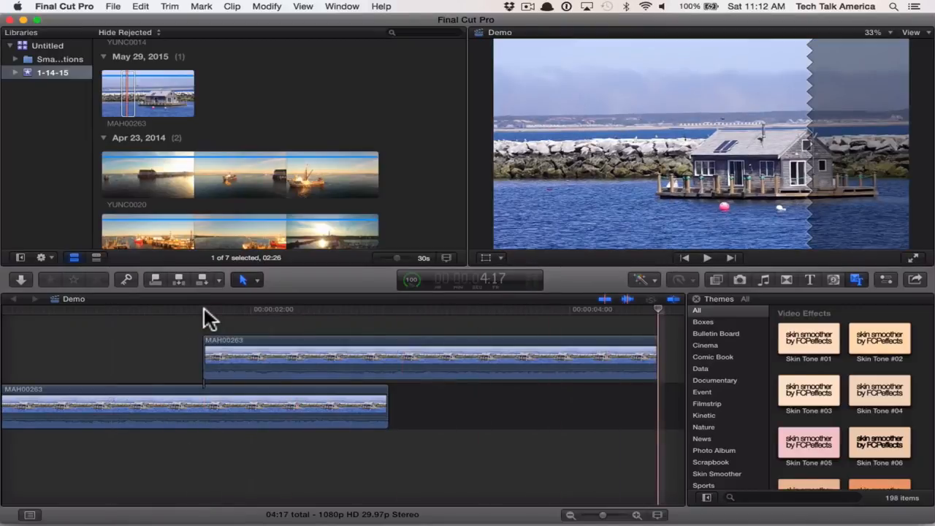
click(262, 365)
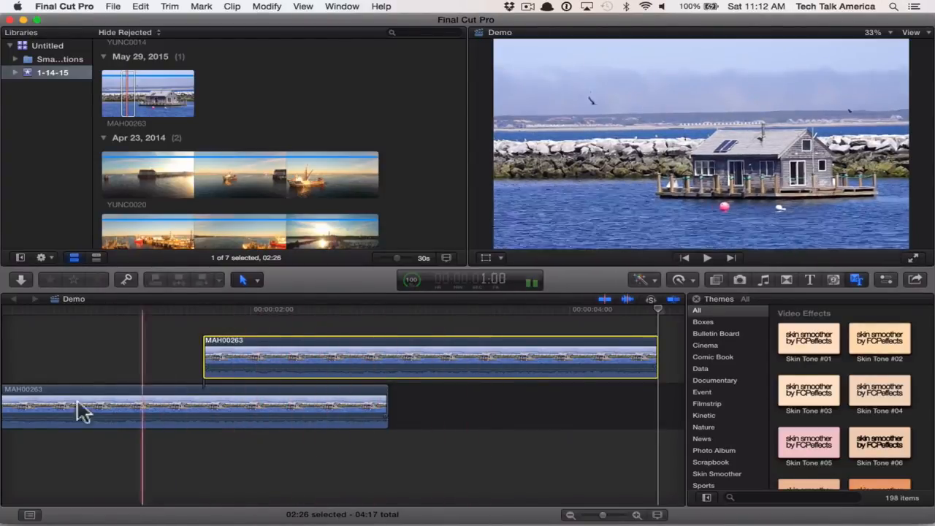
click(144, 408)
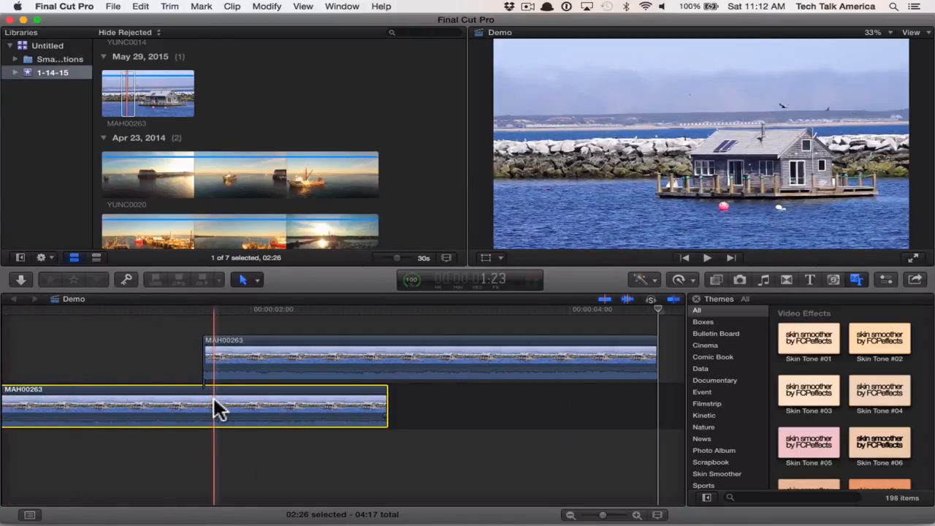
click(229, 351)
key(Delete)
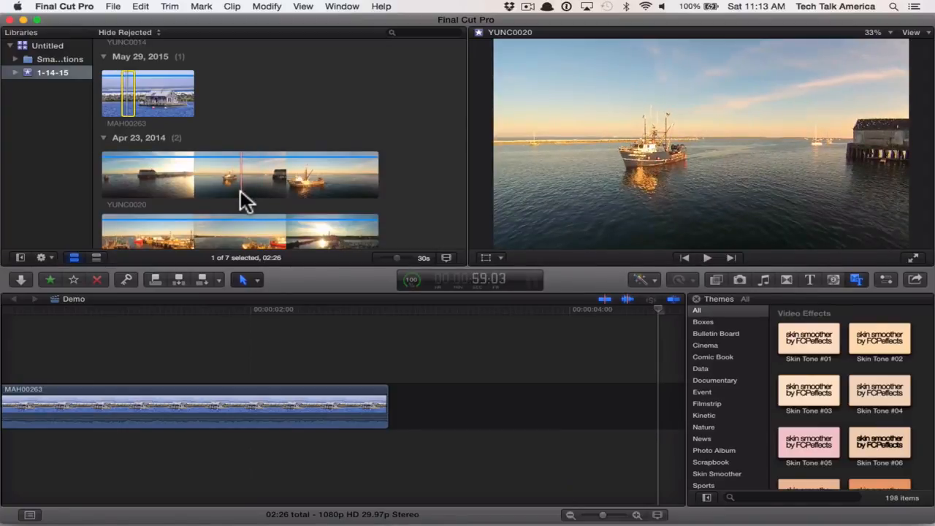
- Mark a YUNC0020 range from 59:03 to 1:04:55 and append it to the end of the timeline
click(240, 190)
key(space)
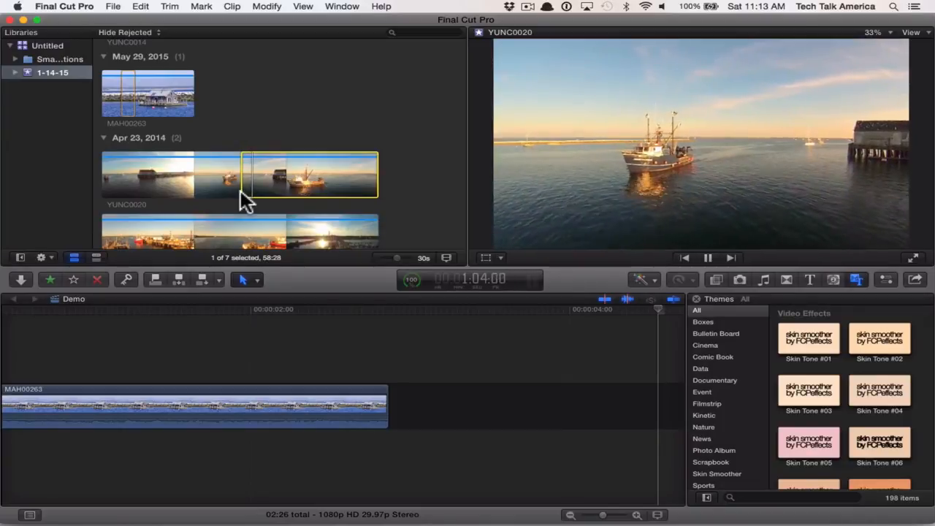
key(space)
key(o)
key(e)
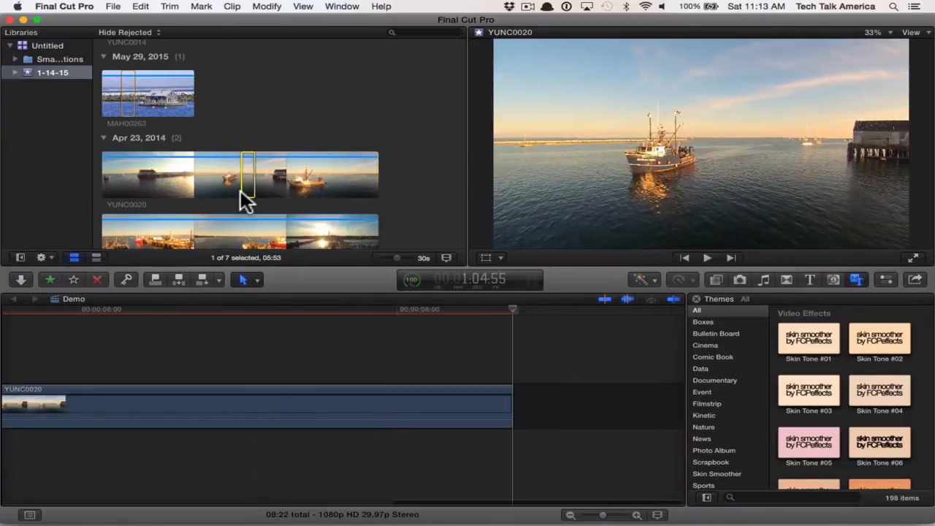
- Mark a 9:15 range ending at 1:08:18 in the YUNC0021 clip and append it to the timeline
key(shift+z)
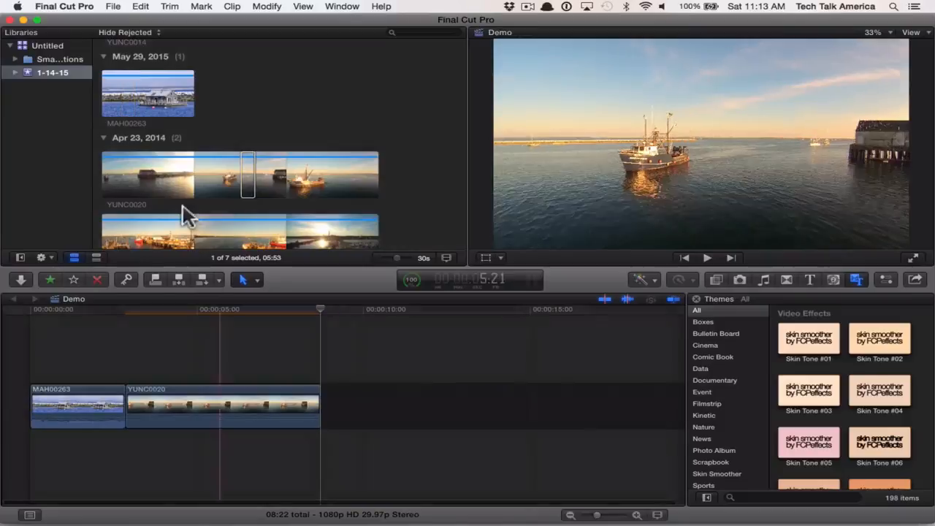
scroll(183, 209, down, 3)
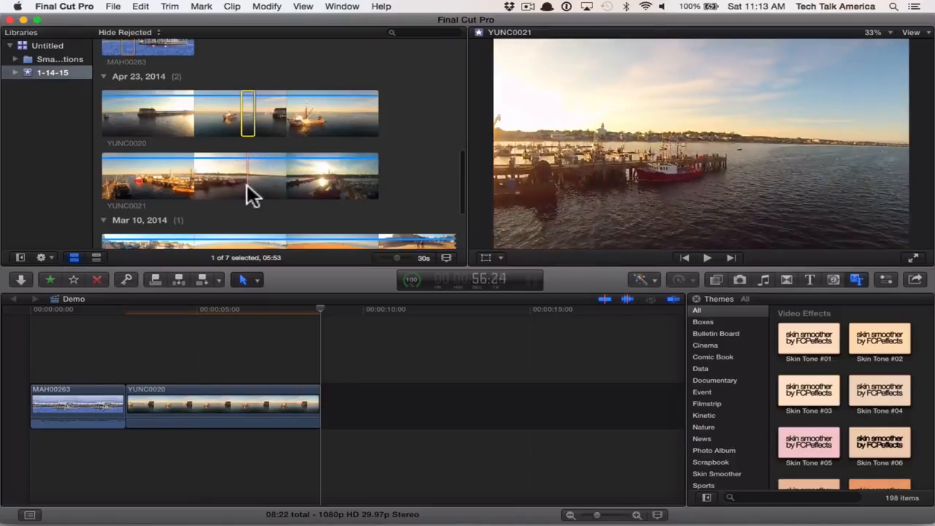
key(i)
key(space)
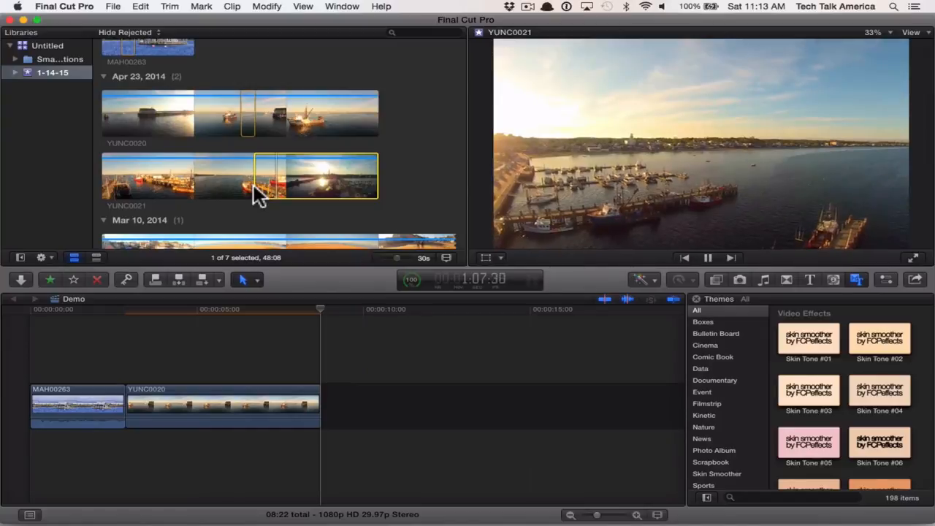
key(o)
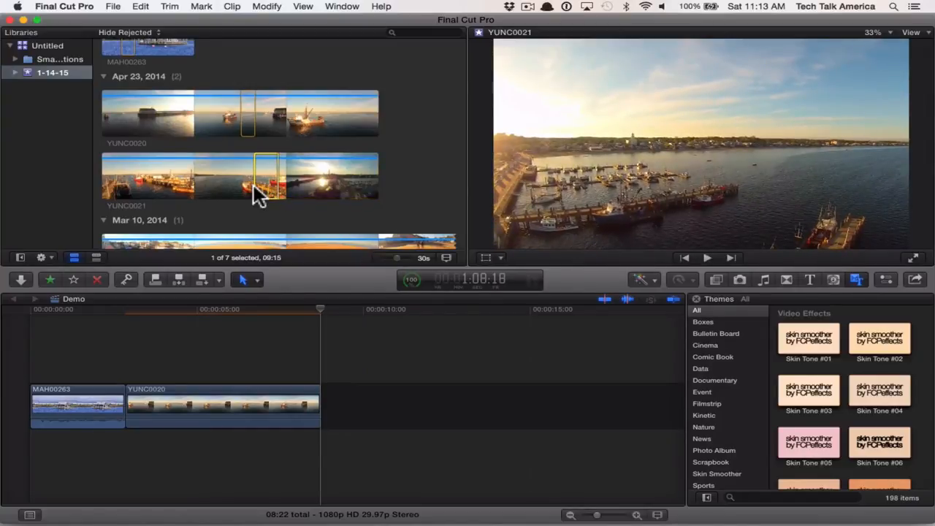
key(e)
- Mark a 6:00 range ending at 1:04:31 in the YUNC0602 beach clip and append it to the timeline
scroll(256, 184, down, 3)
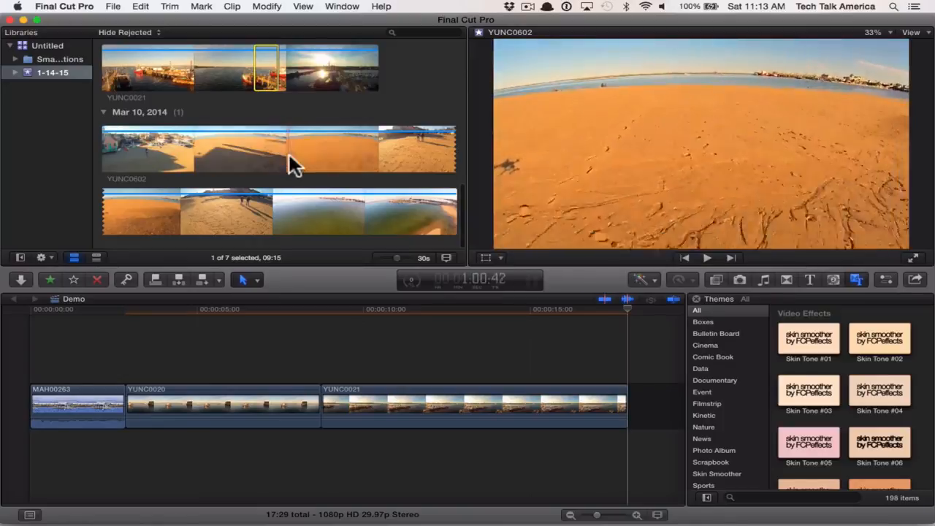
key(i)
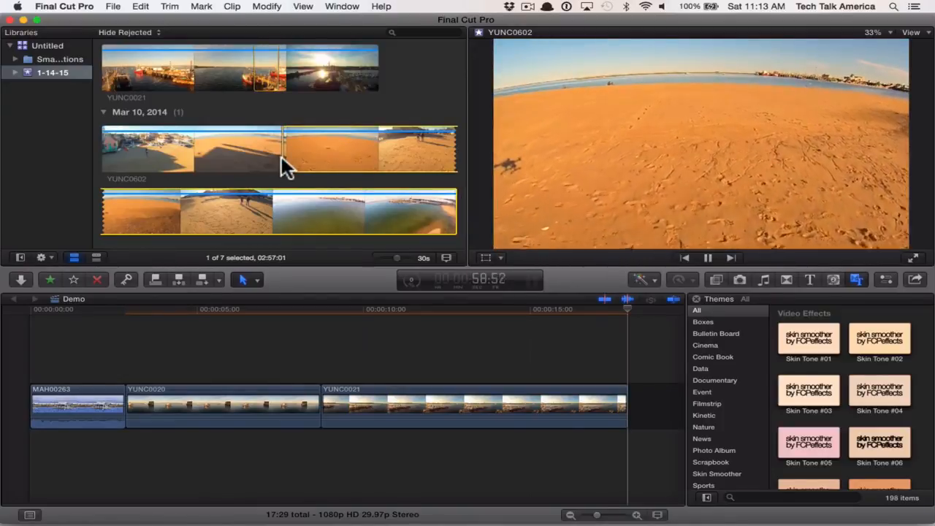
key(space)
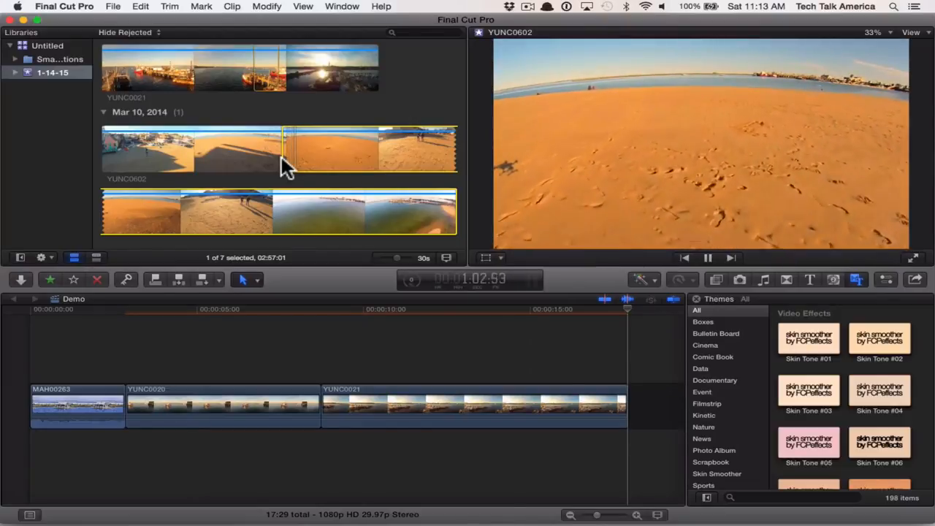
key(o)
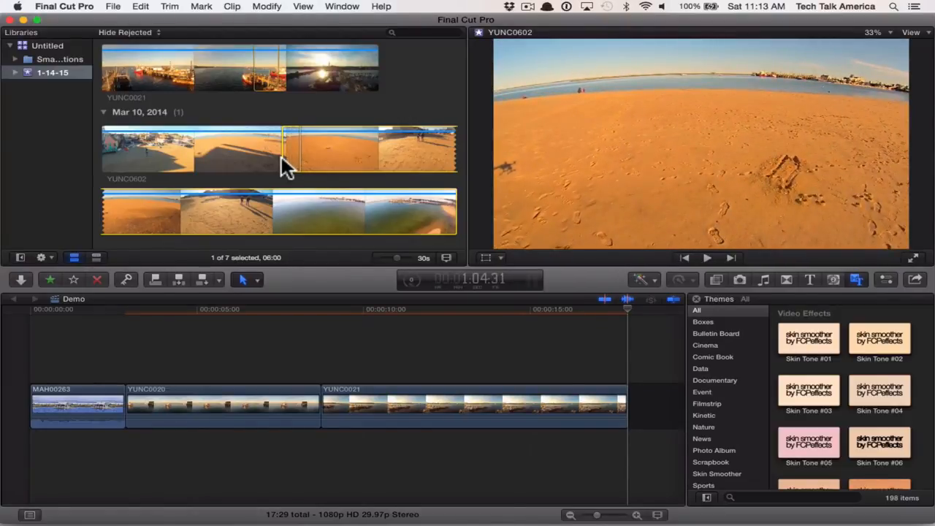
key(e)
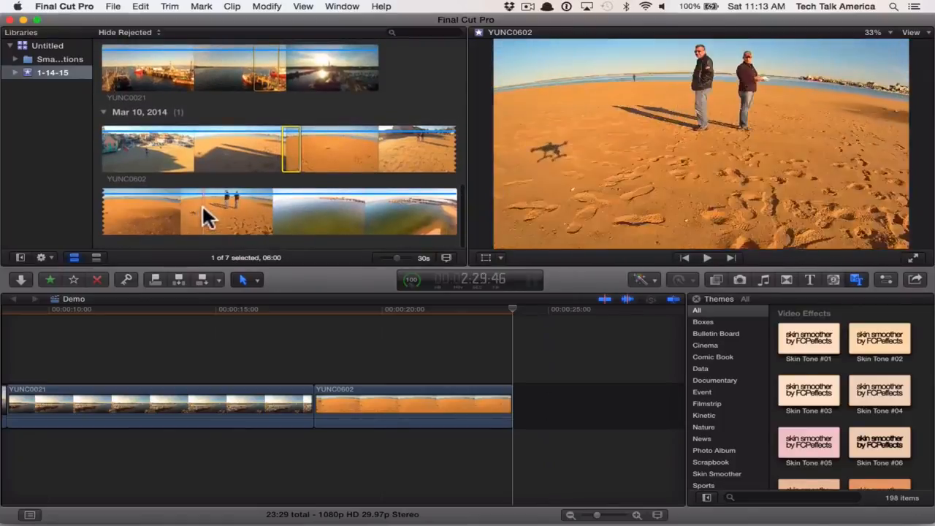
- Mark the YUNC0602 shot of two people from 2:26:23 to 2:34:35 and append it to the timeline
click(193, 206)
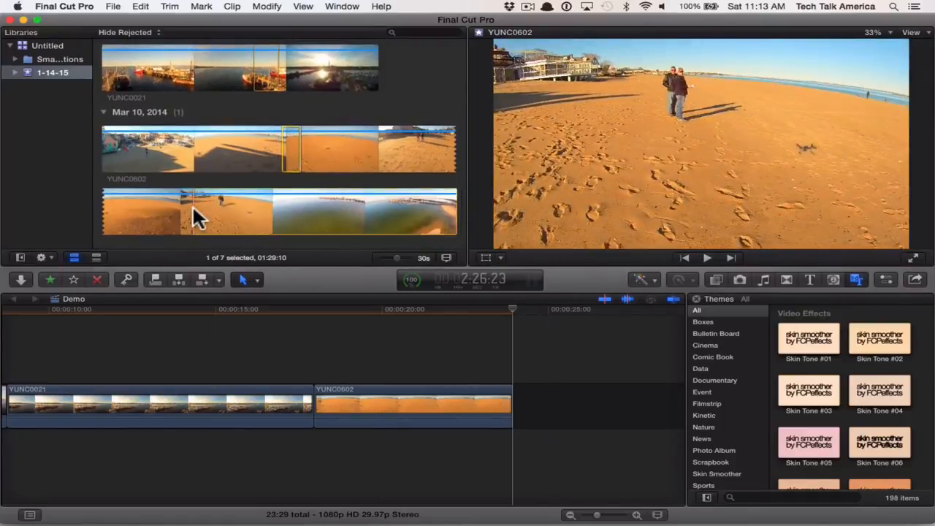
key(space)
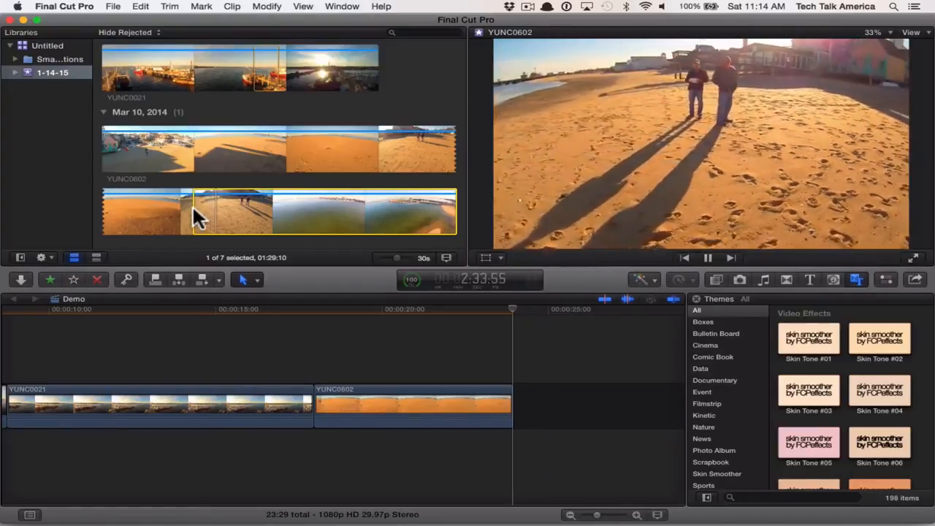
key(space)
key(o)
key(e)
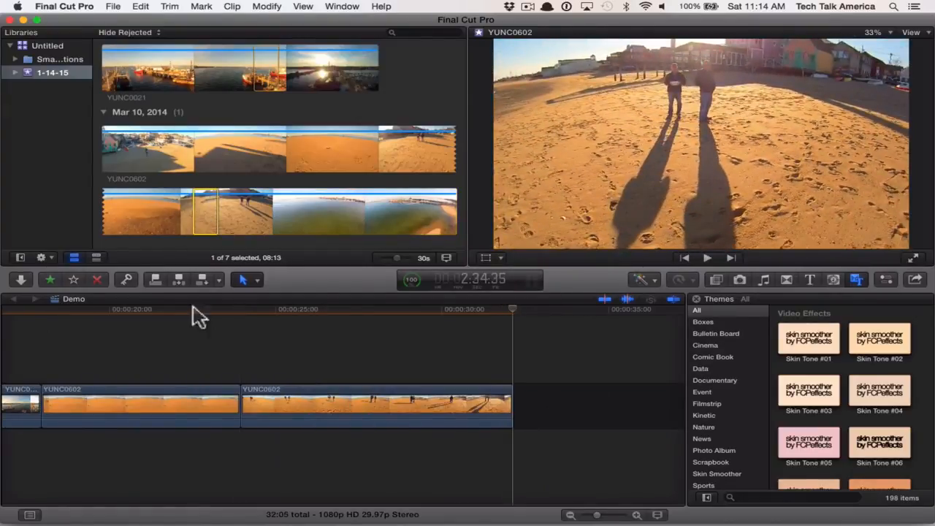
- Mark a 4:04 range starting at 3:36:14 in YUNC0602's harbor footage and append it to the timeline
key(super+minus)
key(super+minus)
scroll(198, 341, left, 2)
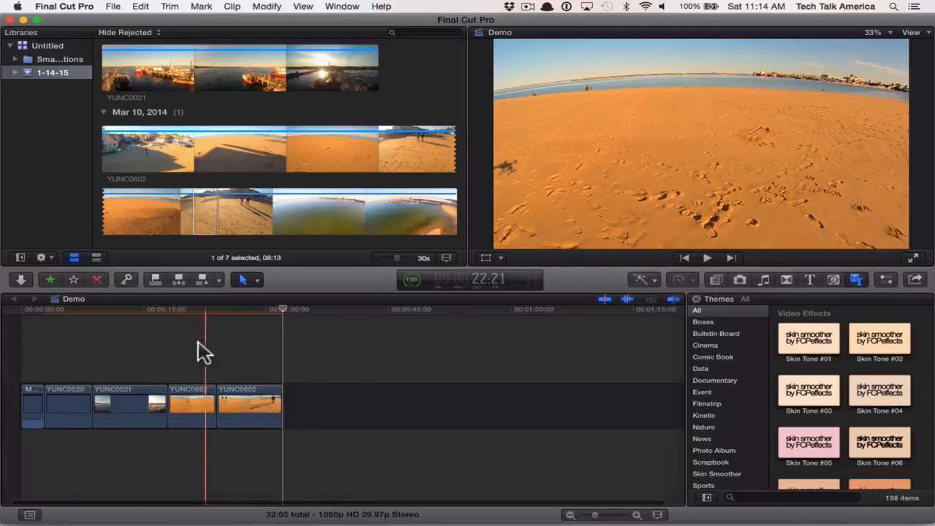
scroll(274, 183, down, 1)
scroll(276, 184, up, 1)
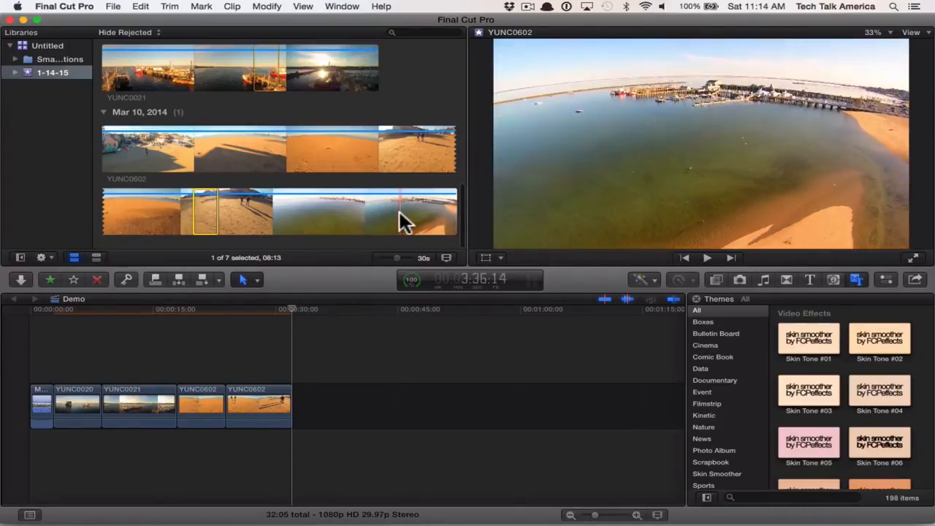
key(i)
key(space)
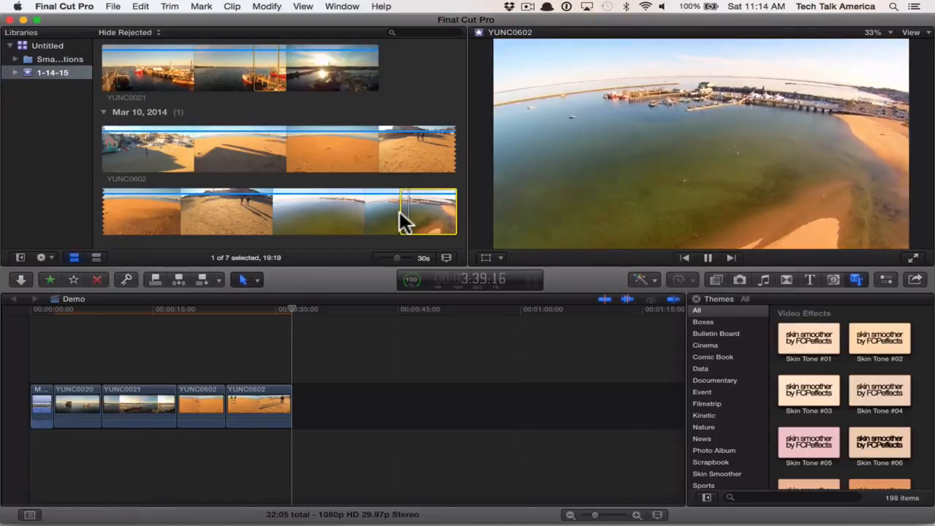
key(space)
key(o)
key(e)
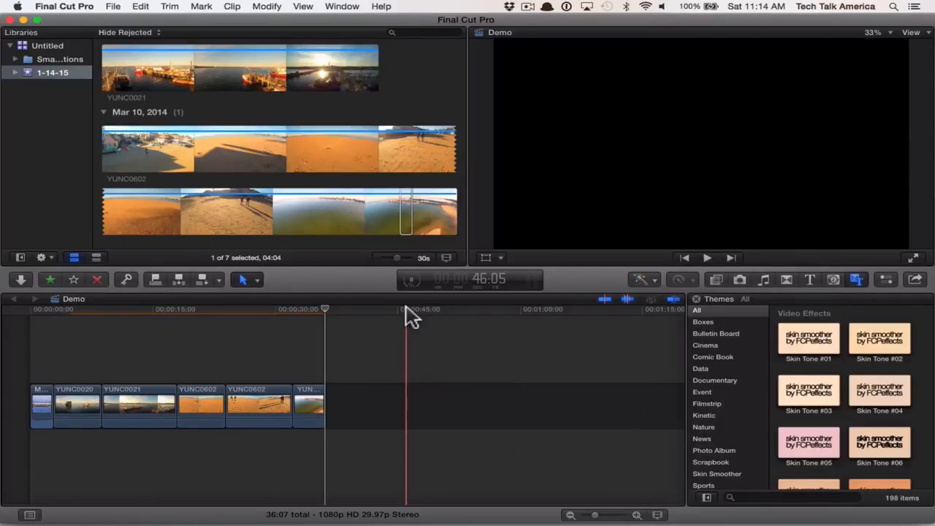
- Activate the Blade tool and alternate several times between the Select and Blade tools
key(super+equal)
key(super+equal)
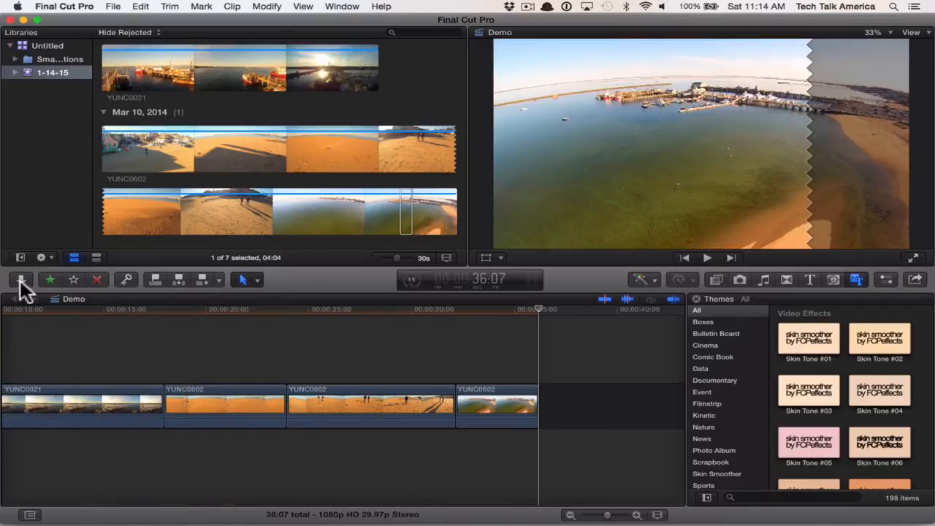
click(254, 283)
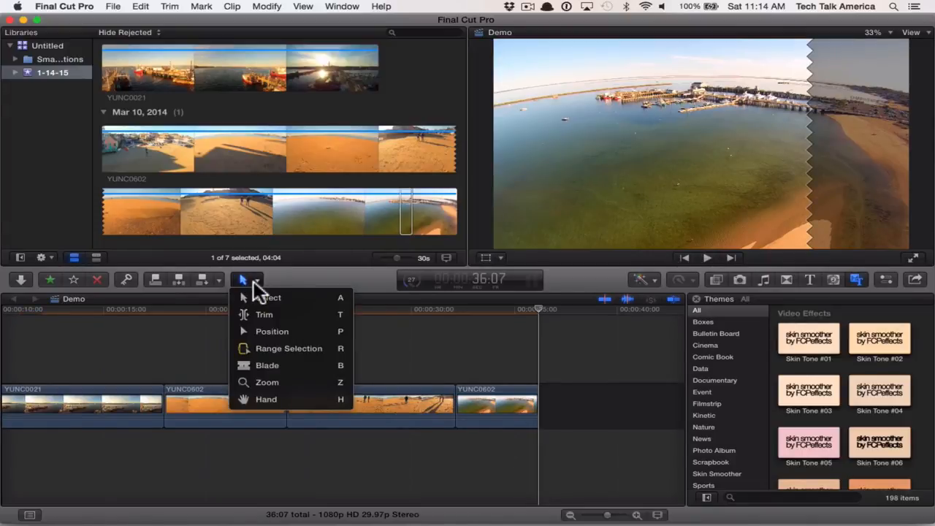
click(278, 365)
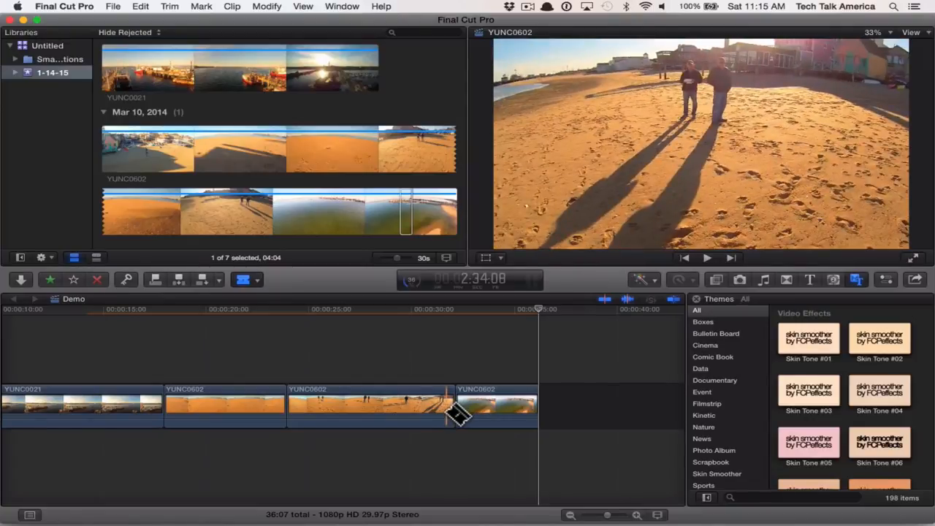
key(a)
key(b)
key(a)
key(b)
key(a)
key(b)
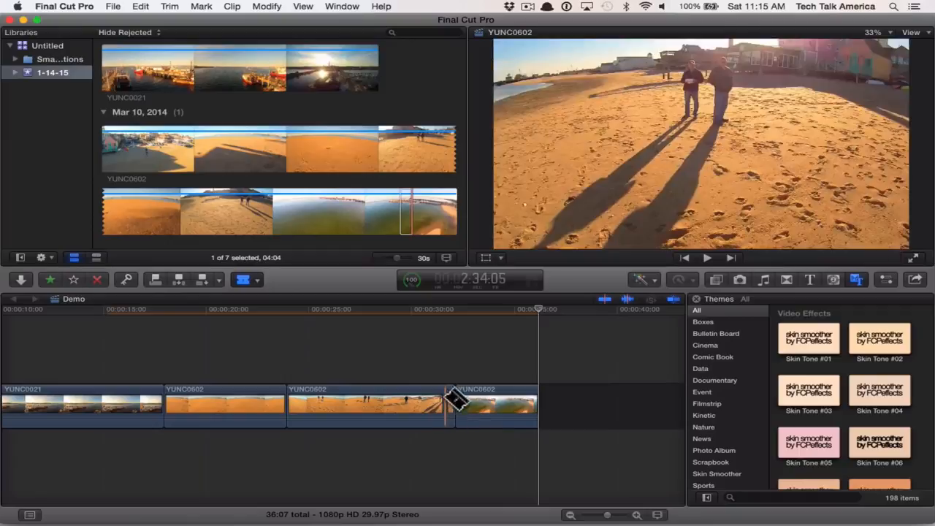
- Return to the Select tool and undo the blade cut made at 31:20 in the second YUNC0602 timeline clip
key(a)
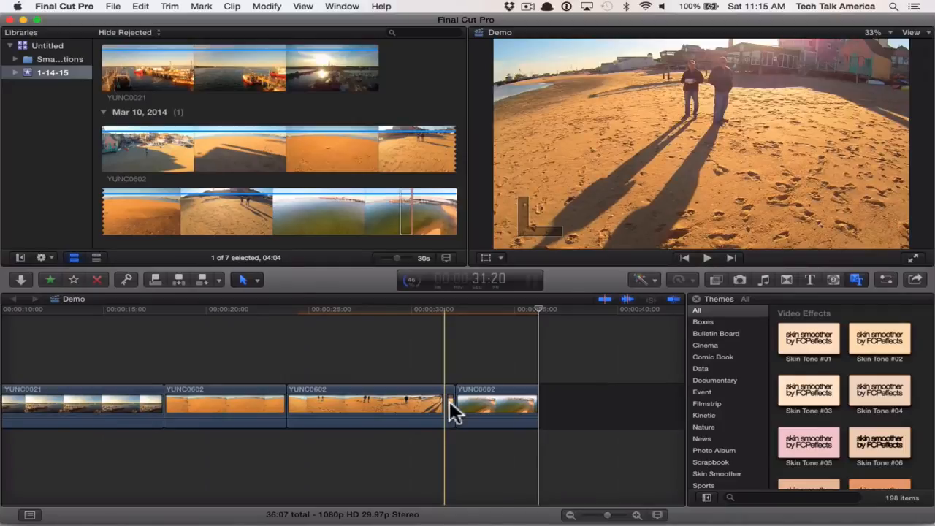
key(super+z)
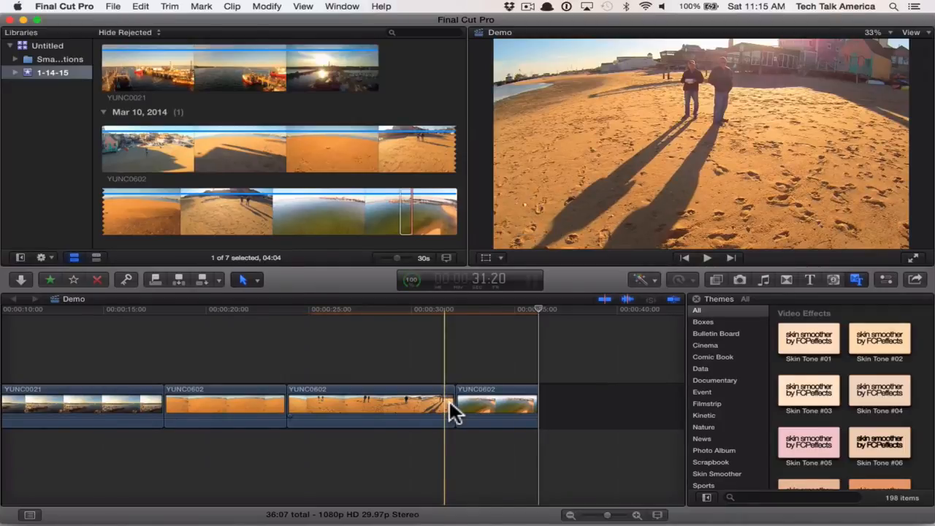
- Trim the end of the first YUNC0602 clip in the timeline back to 23:12
key(super+equal)
key(super+equal)
key(super+equal)
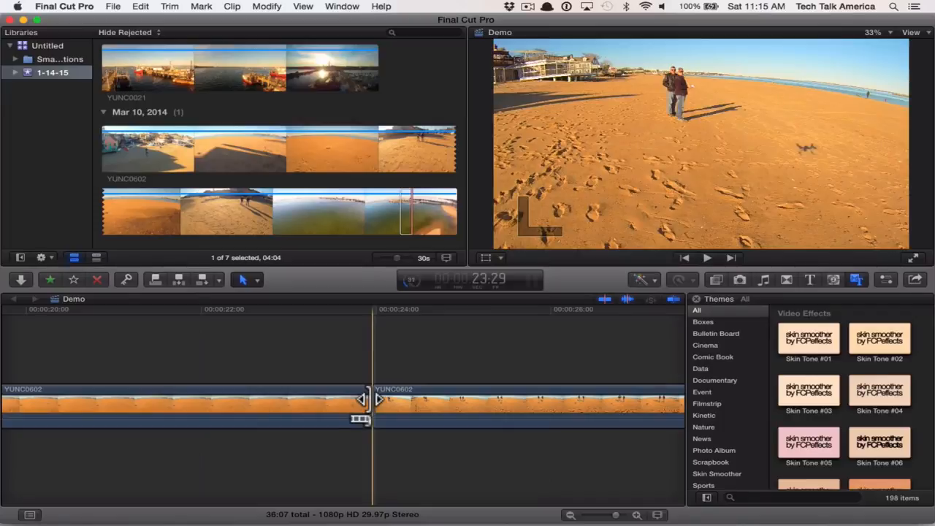
drag(368, 399, 319, 399)
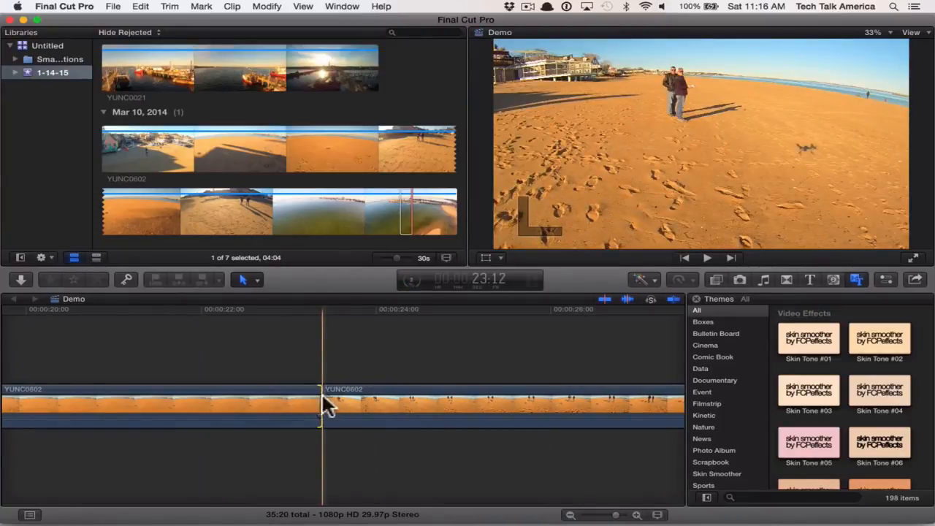
- Trim about 3 frames off the start of the second YUNC0602 clip in the timeline
click(334, 417)
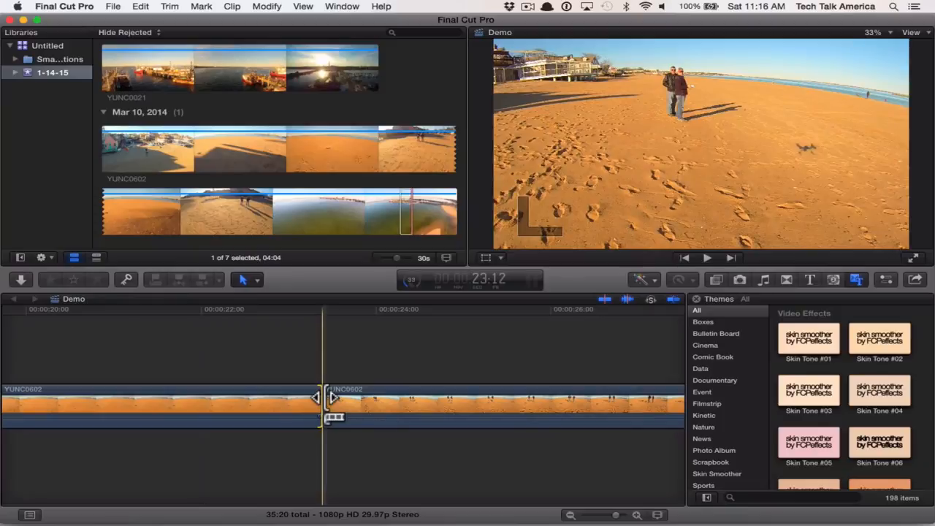
drag(334, 418, 343, 417)
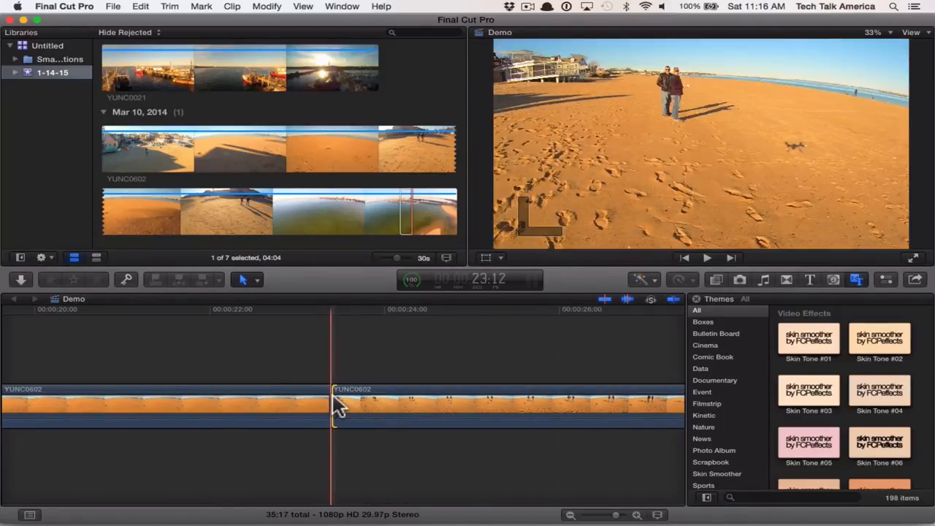
- Examine the sequence at several timeline zoom levels, from close-up on the YUNC0602 clips out to the whole project and back in
click(256, 278)
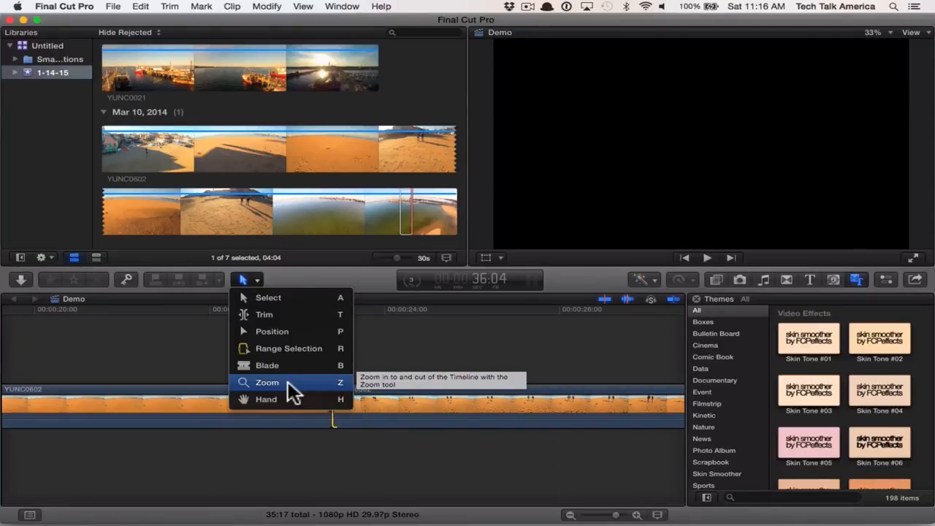
click(382, 367)
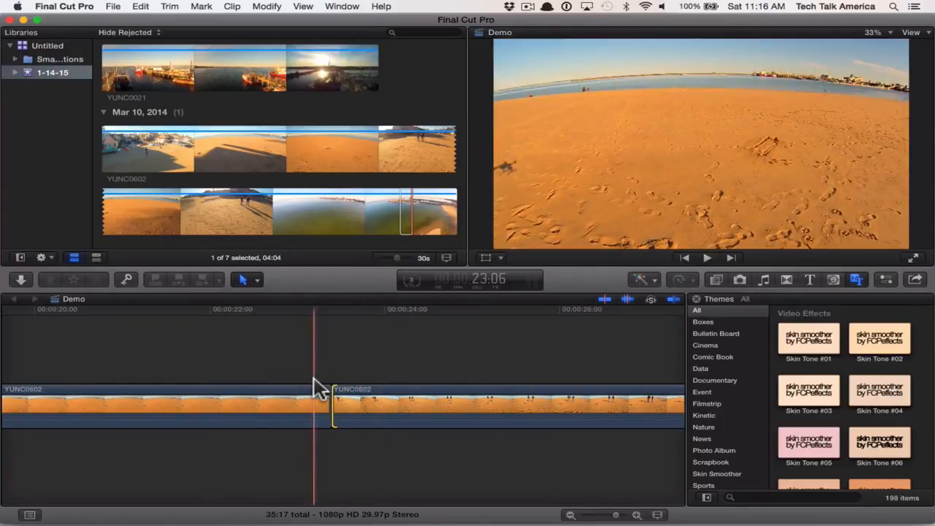
key(super+equal)
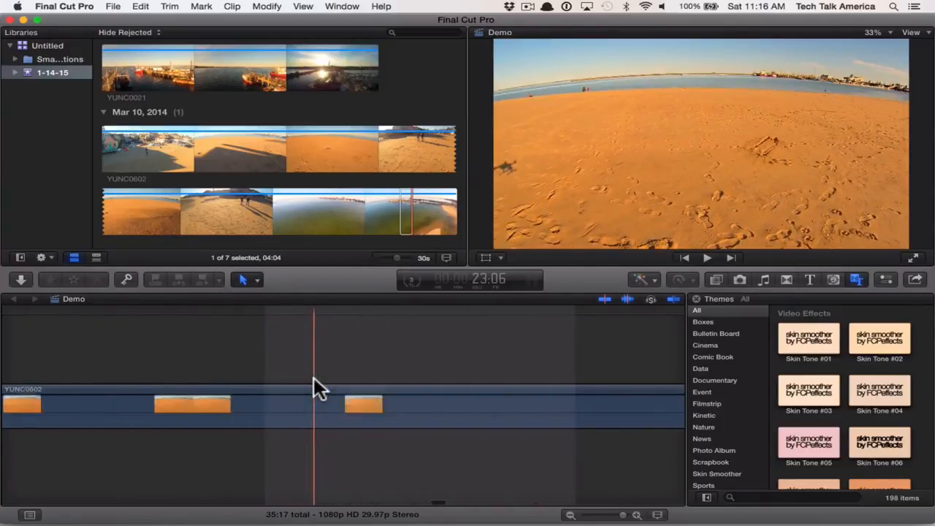
key(super+minus)
key(super+minus)
key(super+minus)
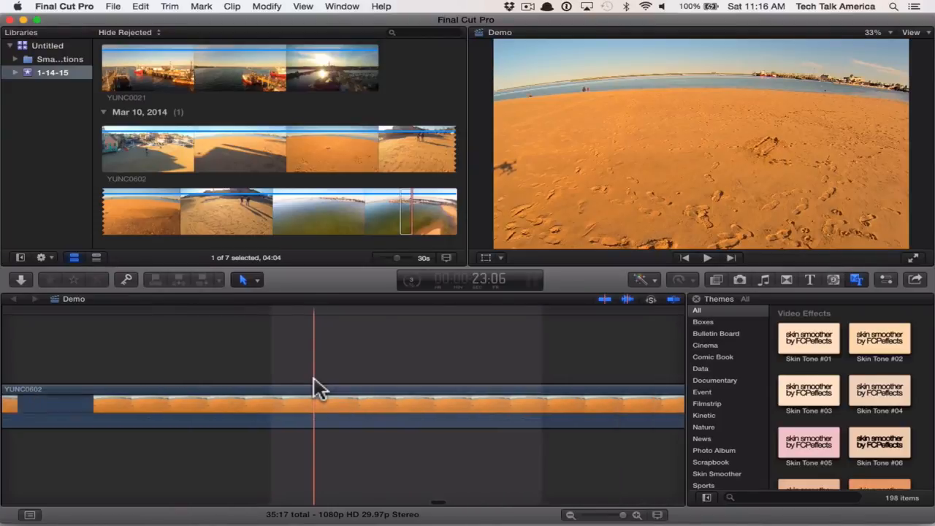
key(super+minus)
key(super+minus)
key(super+minus)
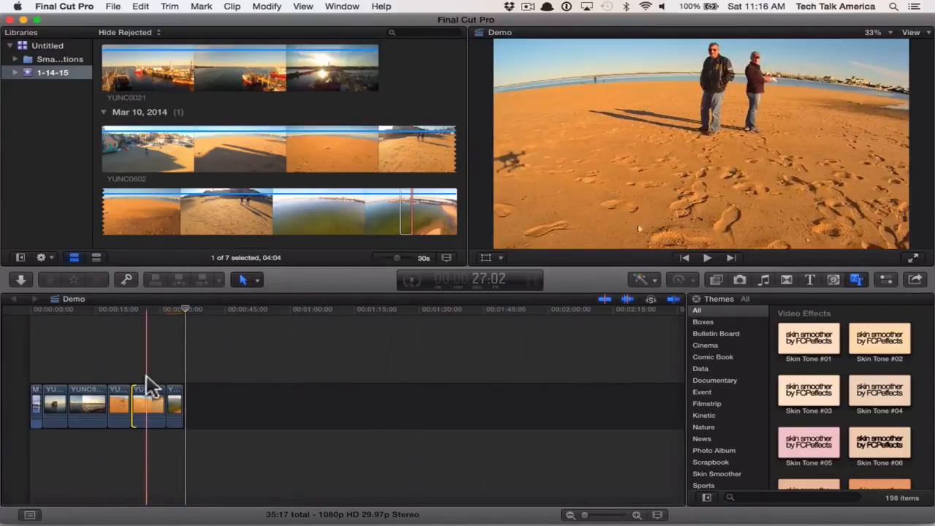
key(super+equal)
key(super+equal)
key(super+equal)
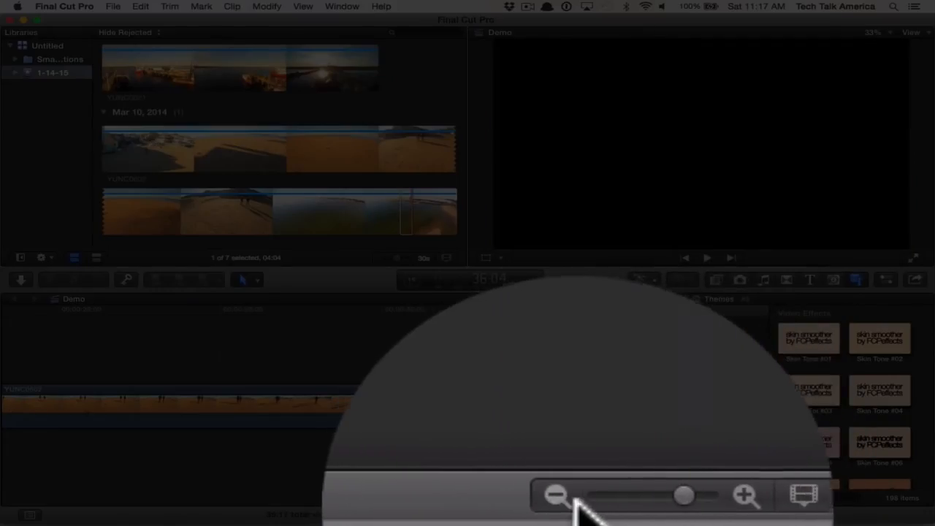
- Place the playhead at 31:08 near the end of the second YUNC0602 clip and view more surrounding clips
drag(604, 515, 610, 514)
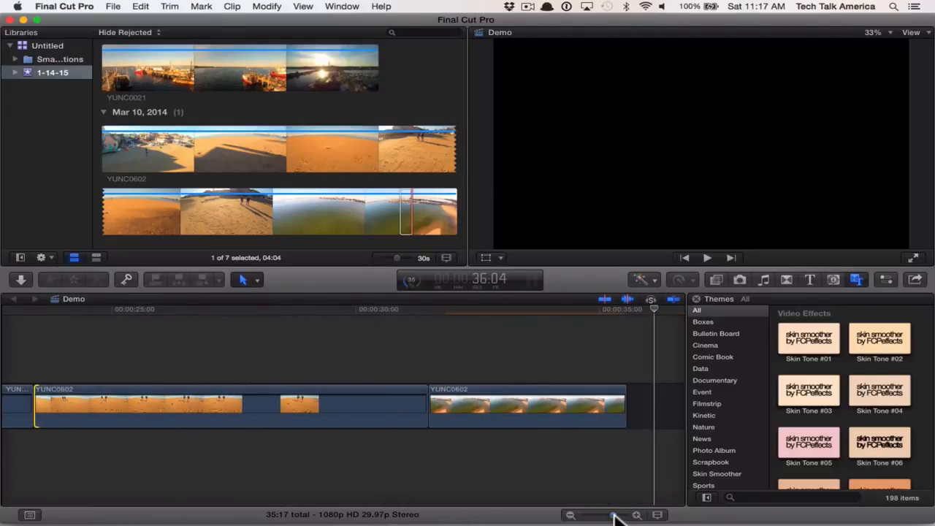
click(429, 311)
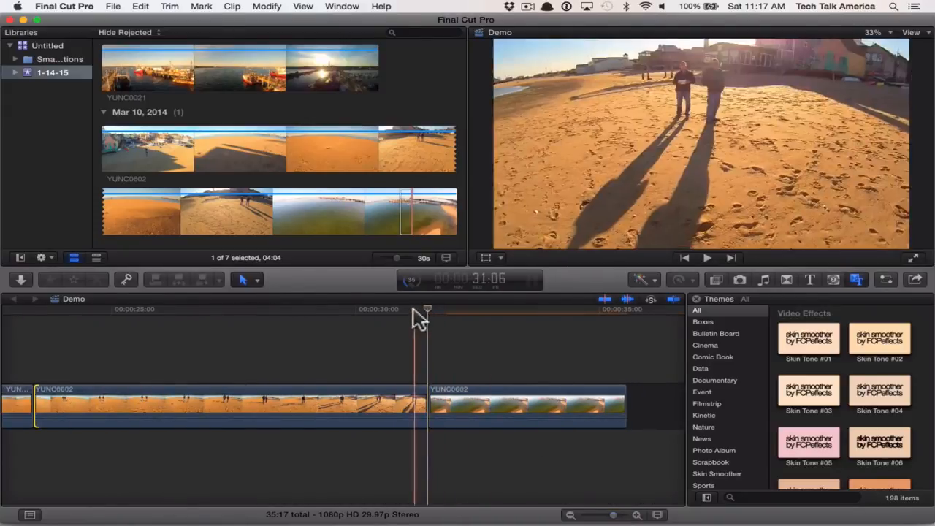
drag(411, 311, 417, 311)
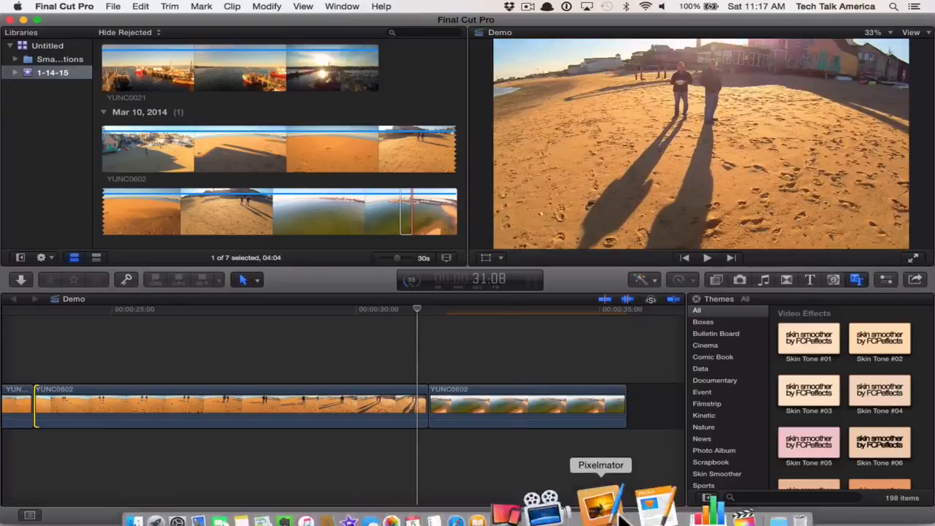
mouse_move(609, 513)
mouse_down()
mouse_move(619, 516)
mouse_move(608, 515)
mouse_up()
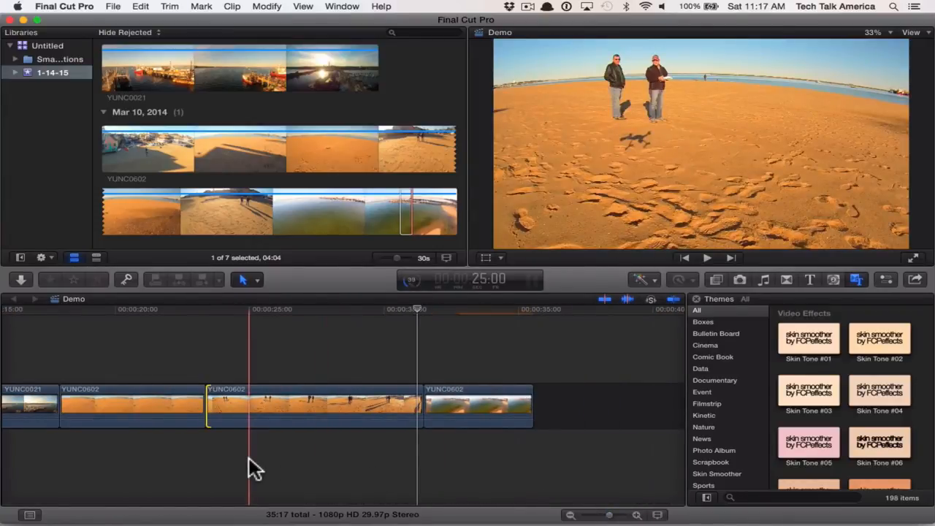
- Switch to Finder and open the Euphoria music folder inside Downloads
scroll(248, 457, left, 10)
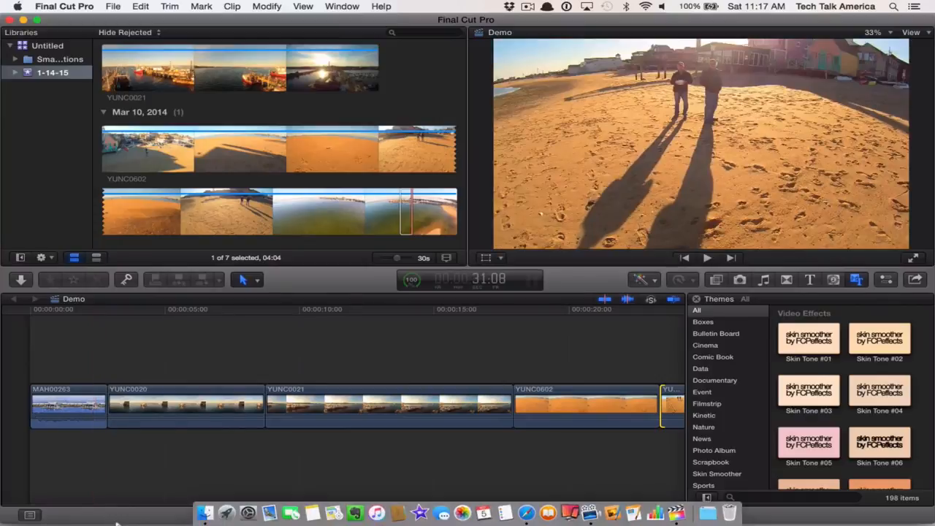
click(211, 501)
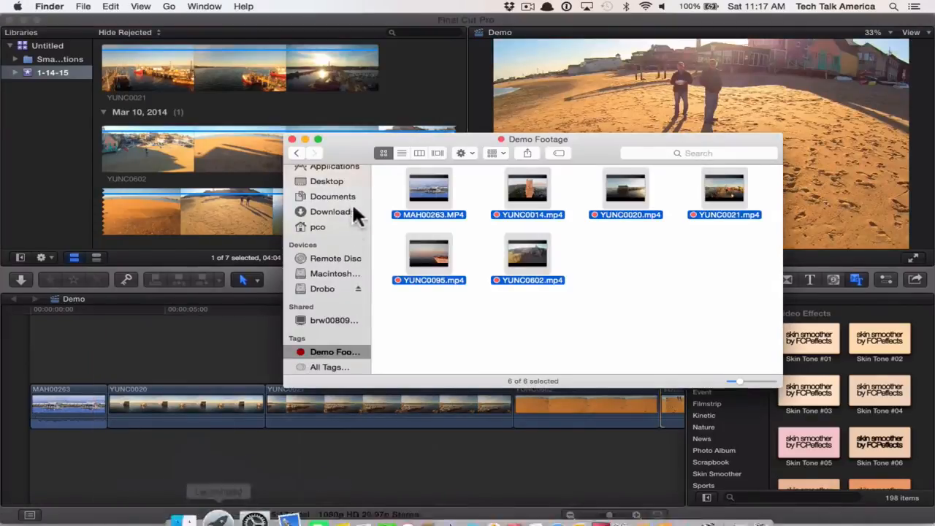
click(390, 296)
scroll(334, 239, up, 3)
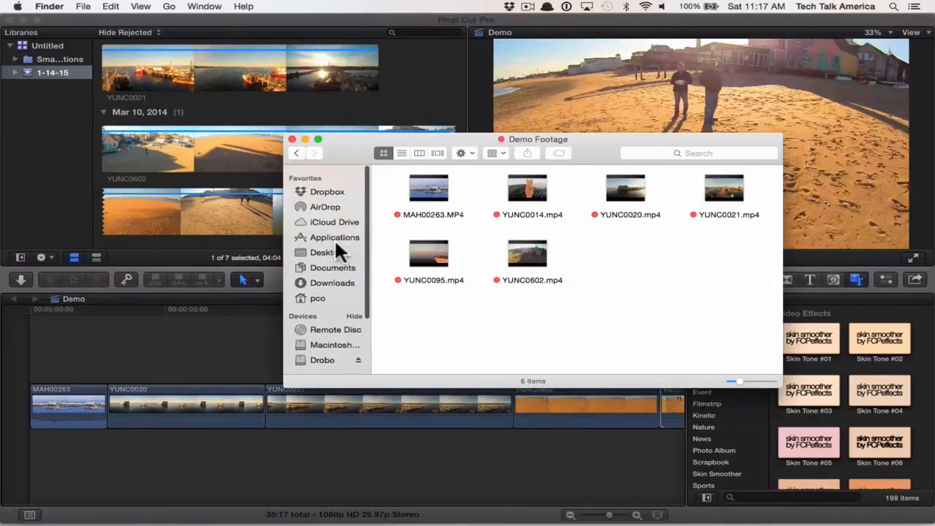
click(330, 278)
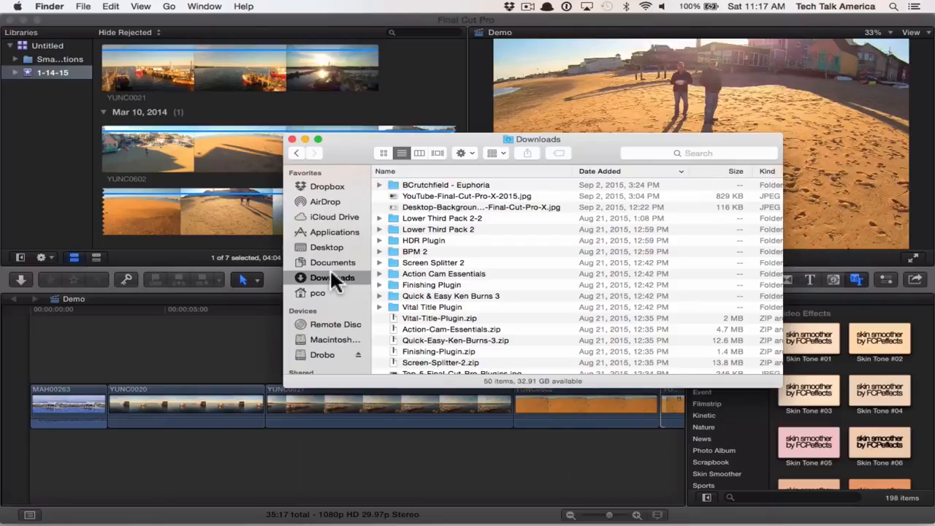
double_click(421, 185)
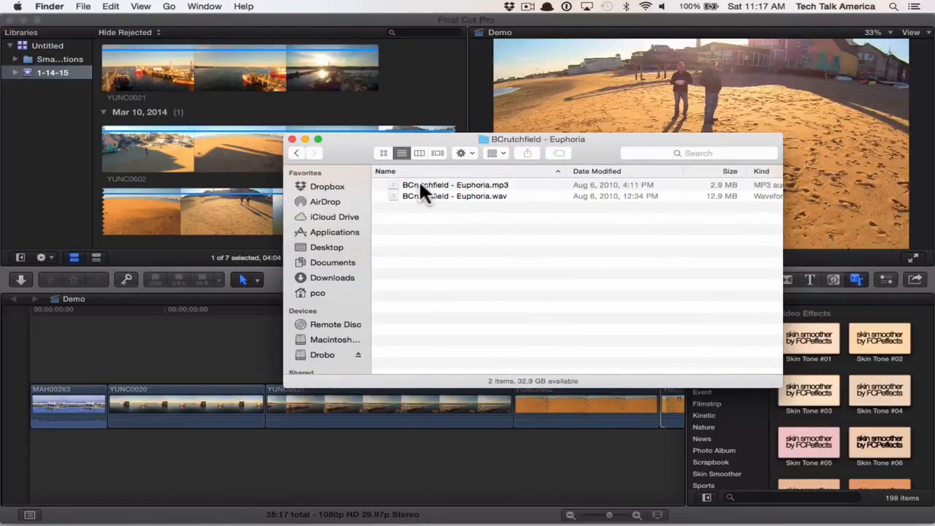
- Connect the WAV version of Euphoria beneath the video clips at the very start of the timeline
click(425, 197)
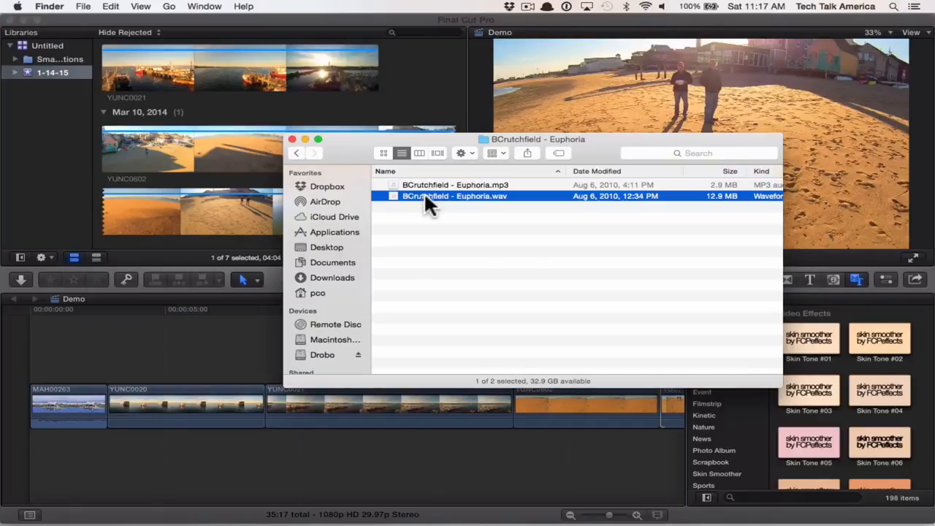
drag(424, 196, 29, 458)
click(61, 364)
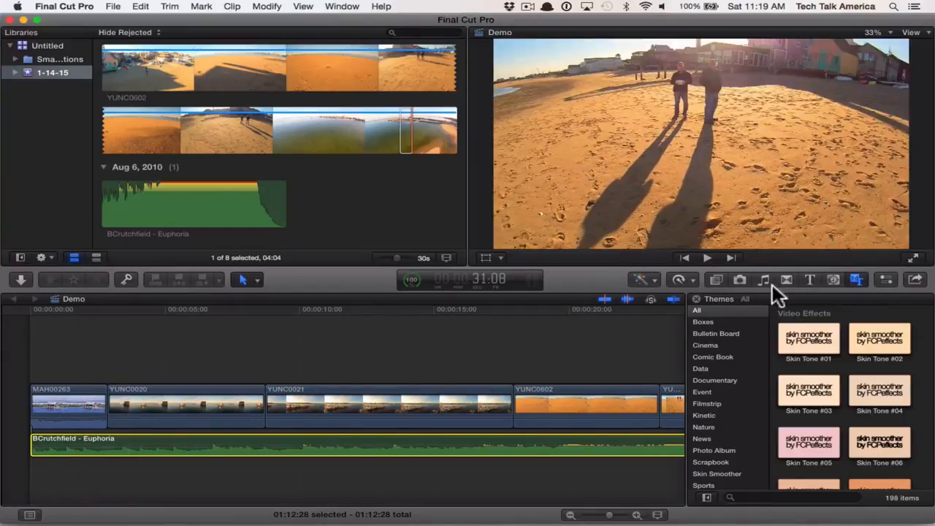
- Browse the iTunes tracks in the Music and Sound browser
click(771, 282)
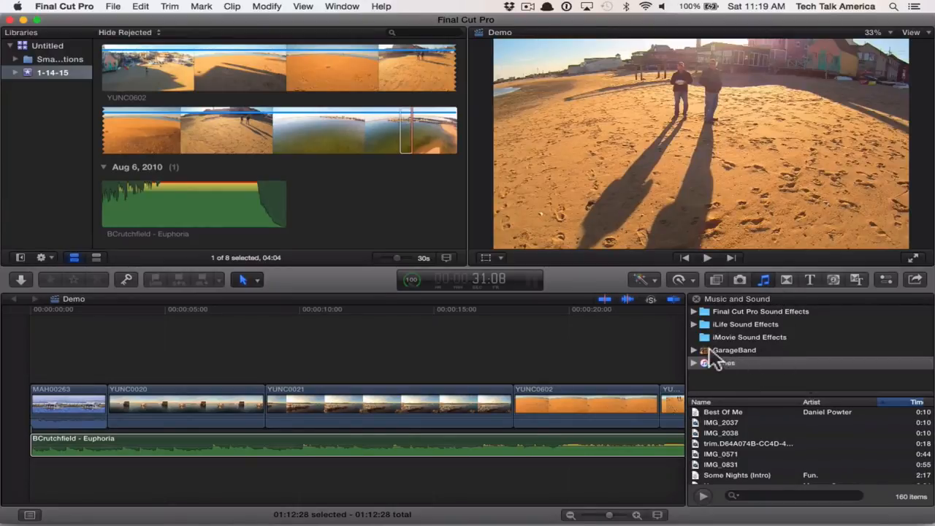
scroll(756, 429, down, 1)
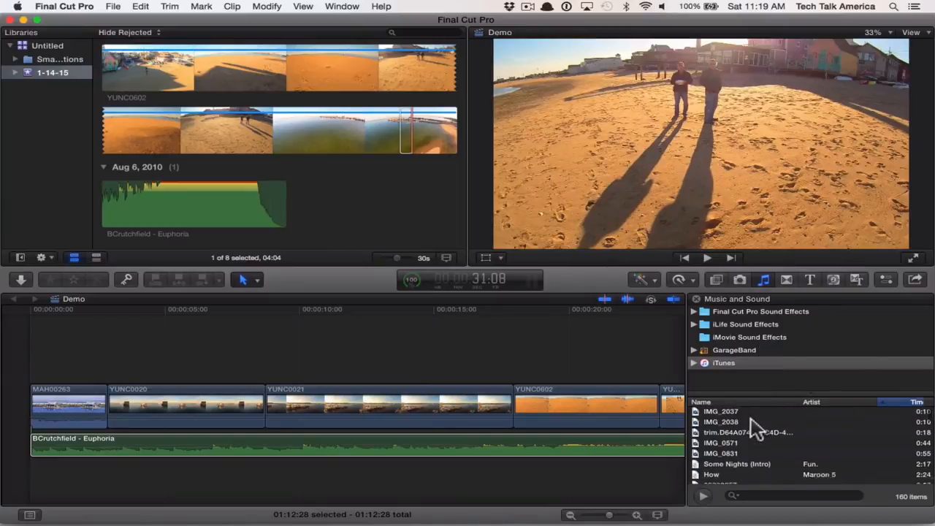
scroll(756, 429, down, 3)
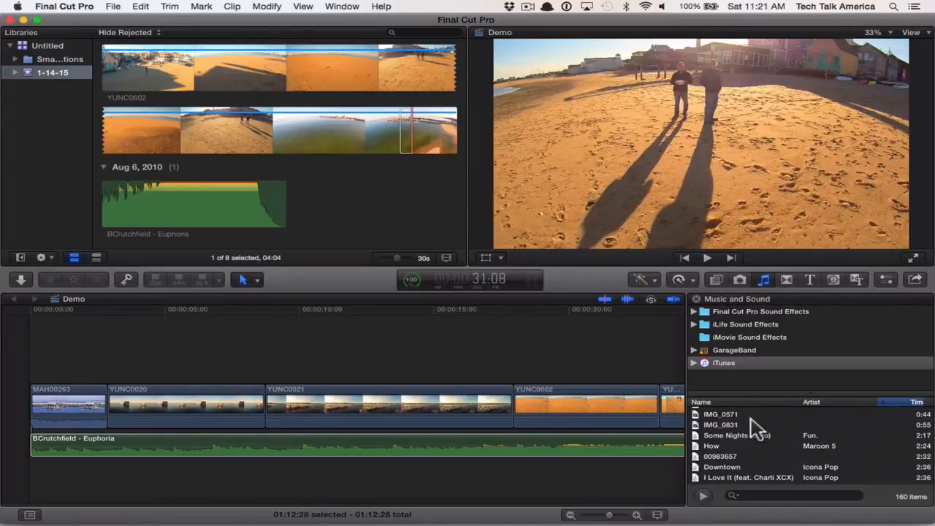
- Lower the system volume and preview the opening of the timeline with the Euphoria music from the start
key(XF86AudioLowerVolume)
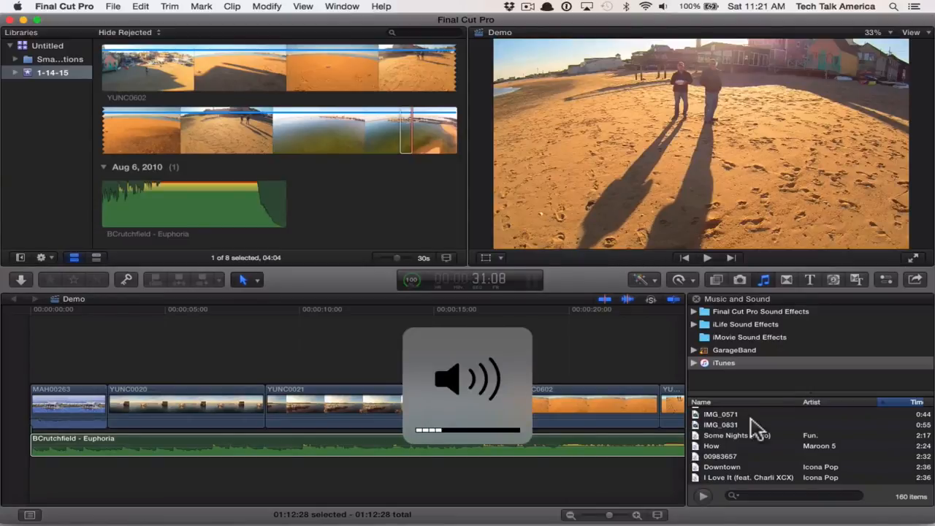
key(XF86AudioLowerVolume)
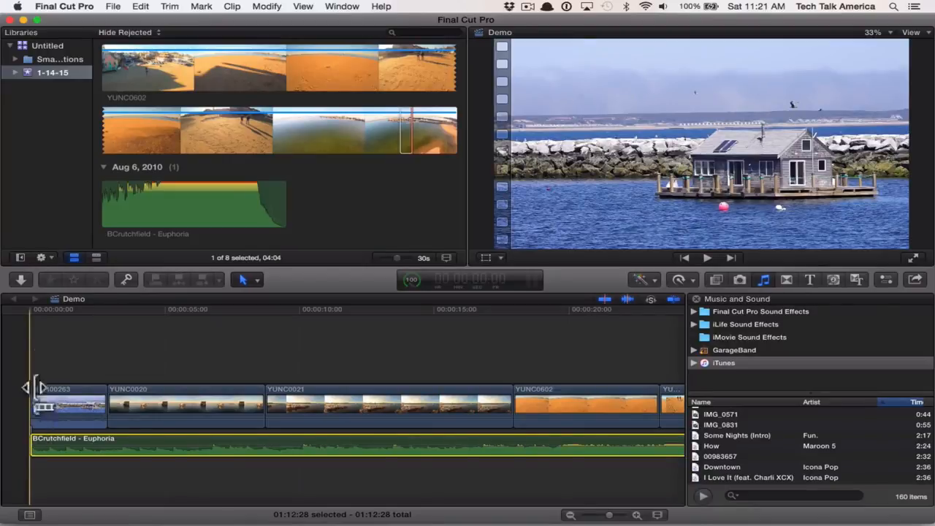
click(29, 310)
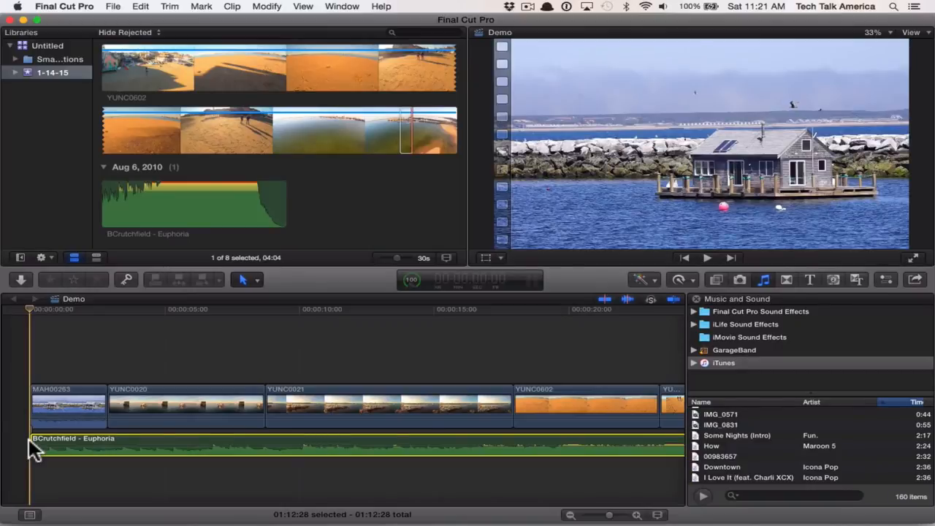
key(space)
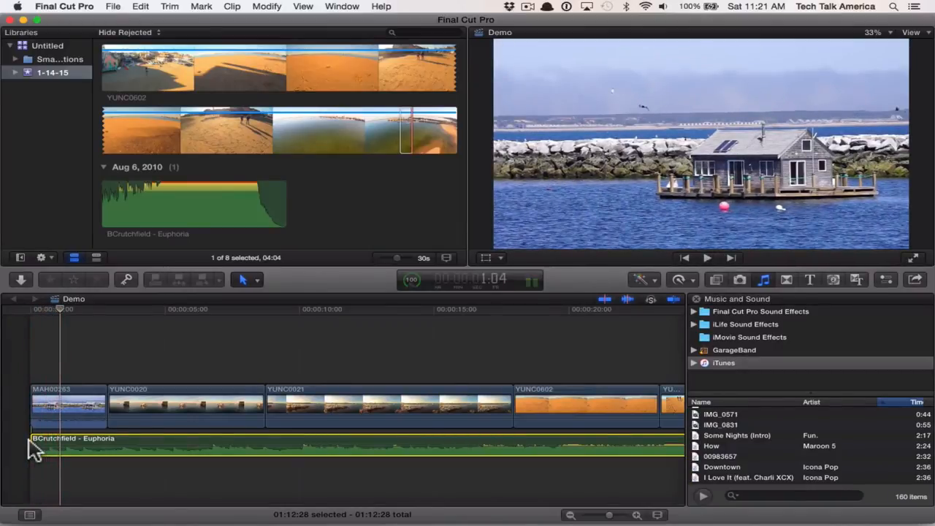
click(41, 409)
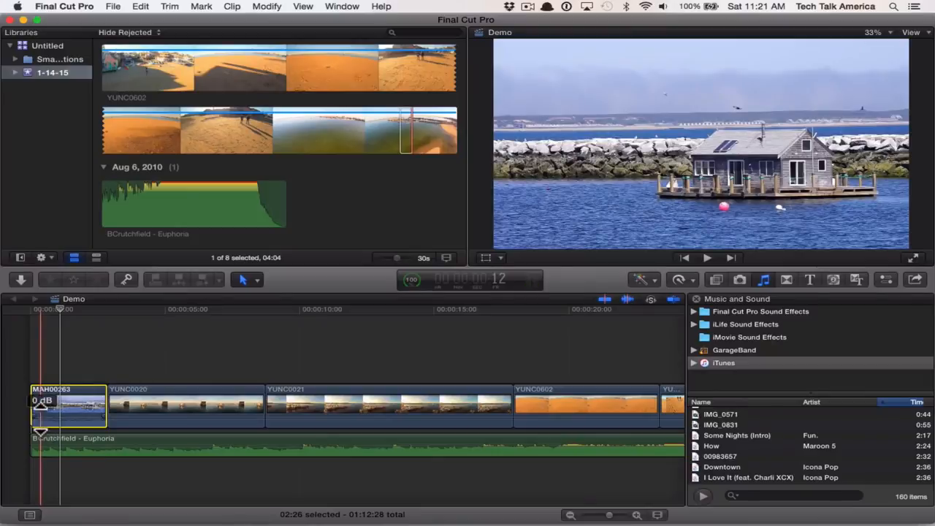
- Play the timeline from the start and add a marker at 6:25 on the YUNC0020 clip
click(27, 325)
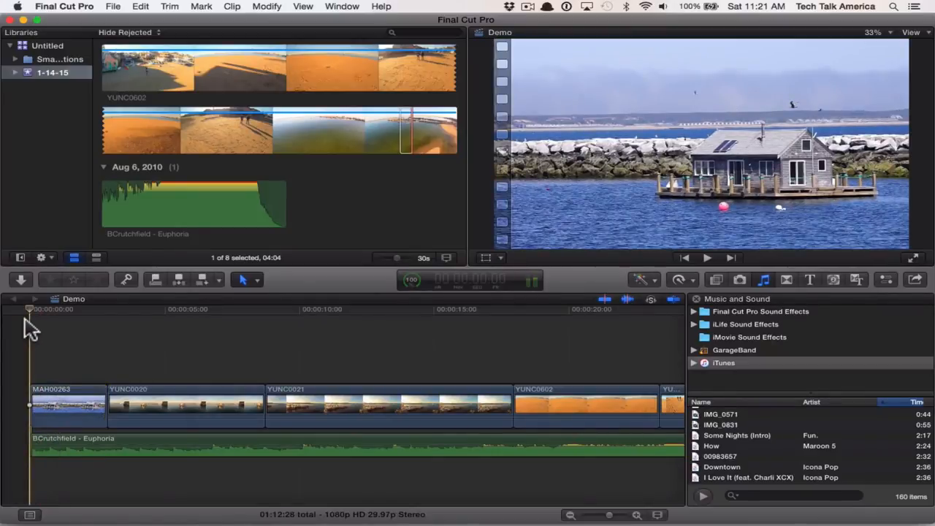
key(space)
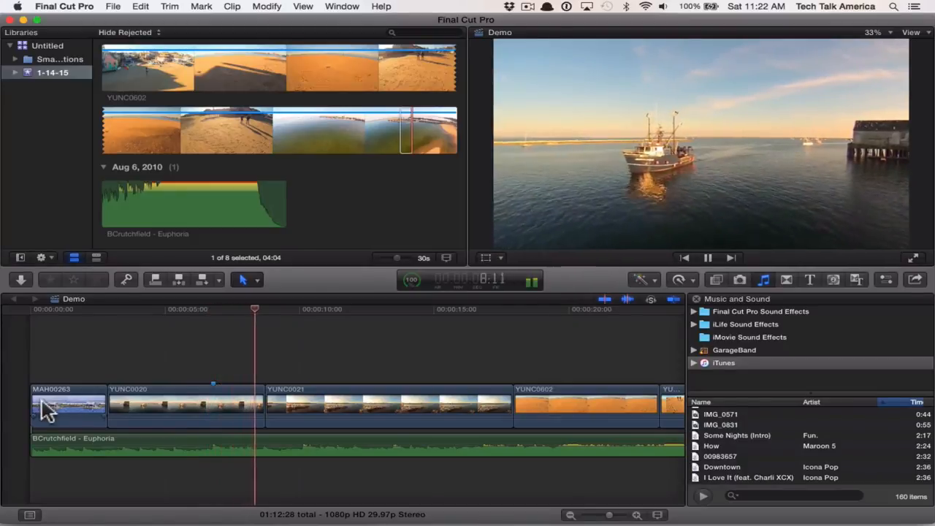
key(space)
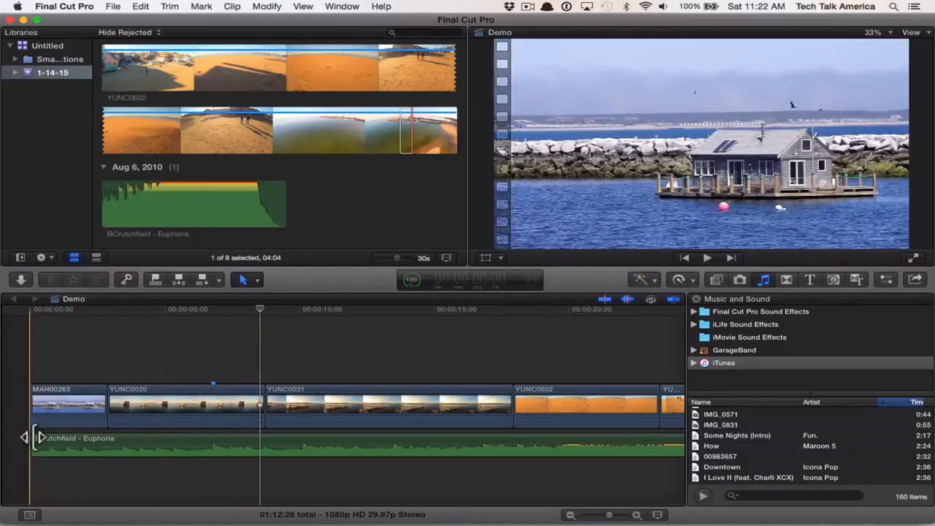
- Select the Euphoria audio clip and, during playback from 6:25, add markers to it about every 3.3 seconds
click(37, 446)
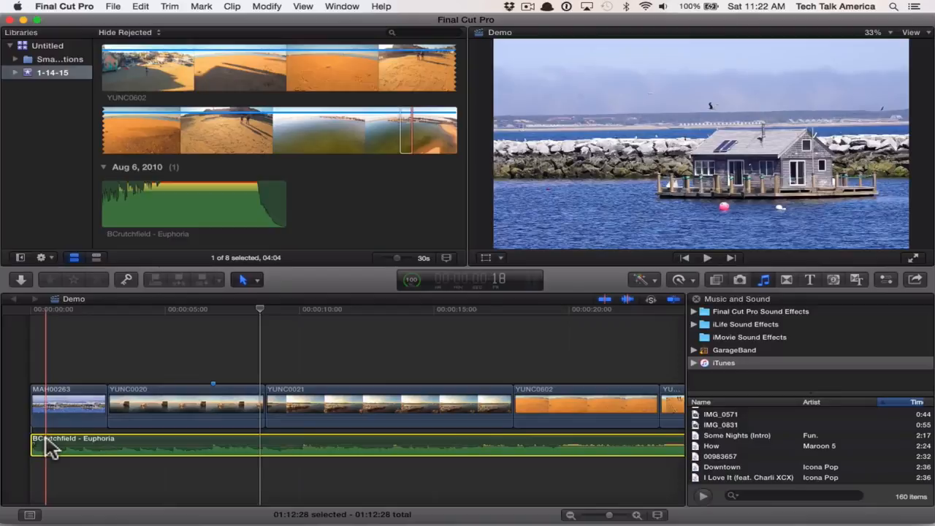
click(212, 310)
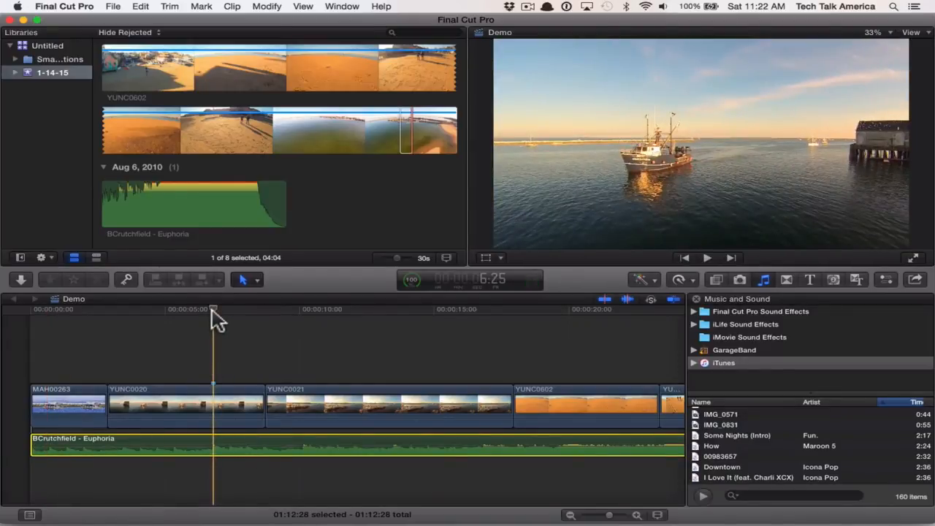
key(space)
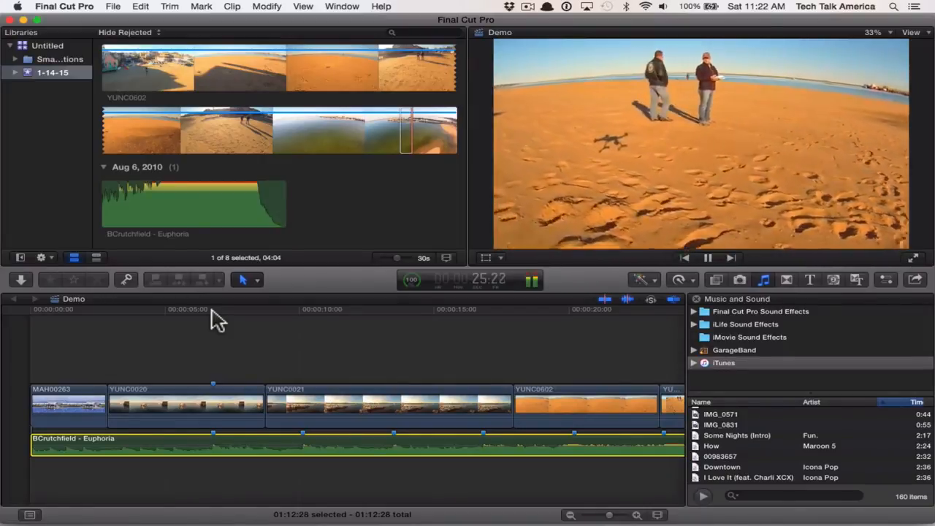
key(space)
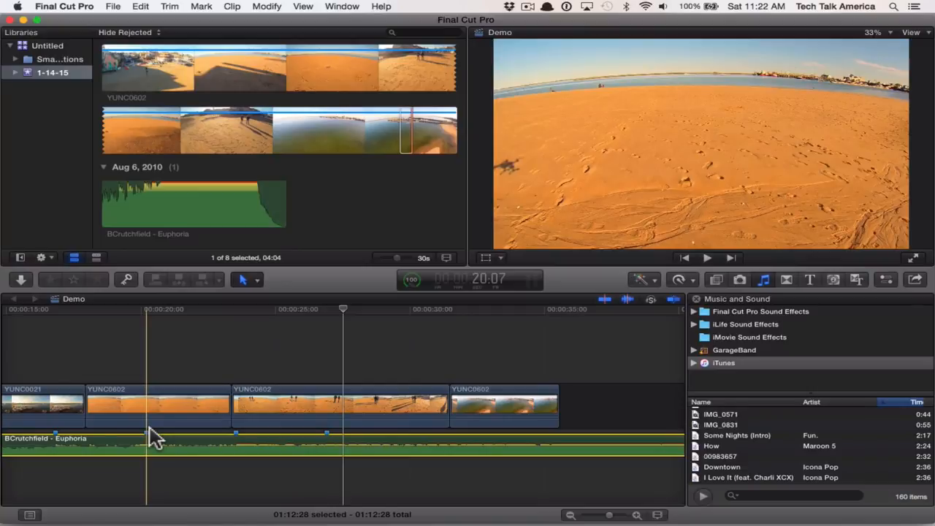
scroll(154, 439, left, 10)
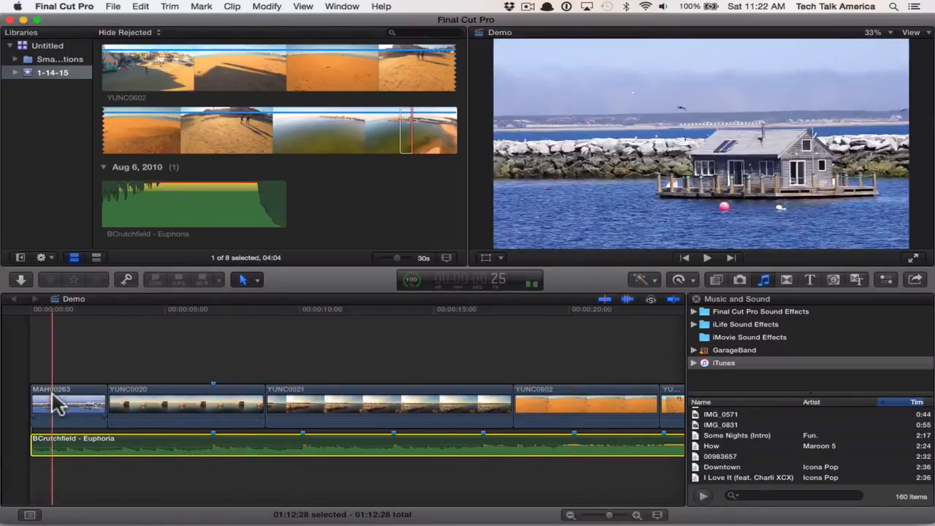
- Move the MAH00263 clip between YUNC0020 and YUNC0021, return the Euphoria music to the timeline start, and mute the system sound
drag(57, 403, 261, 414)
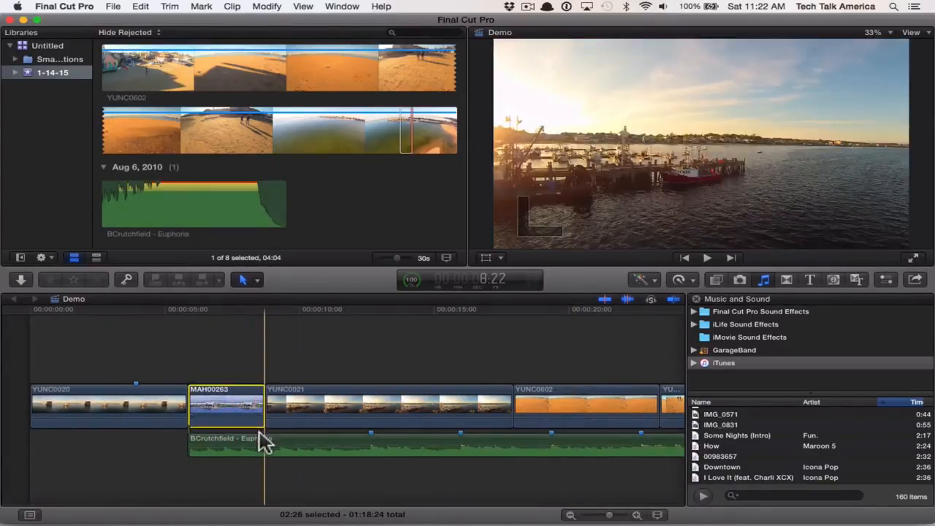
drag(248, 447, 78, 448)
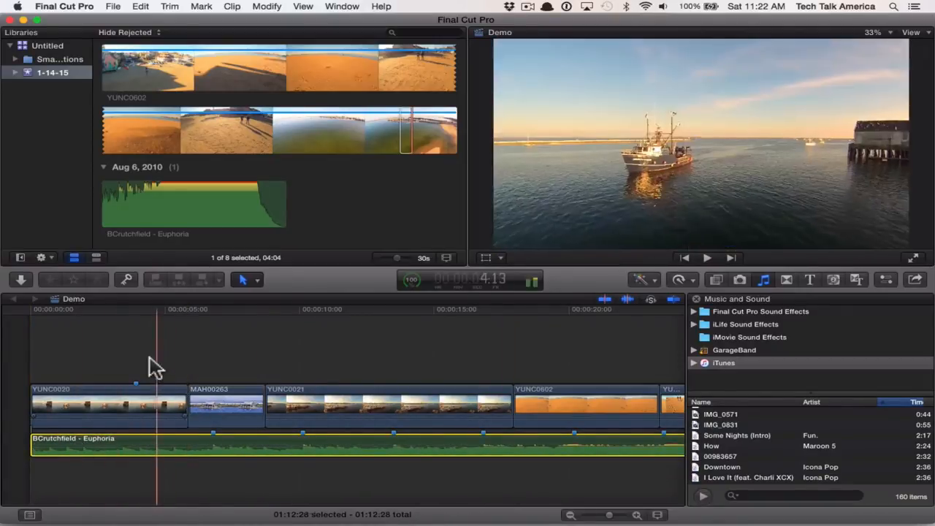
click(150, 381)
key(XF86AudioMute)
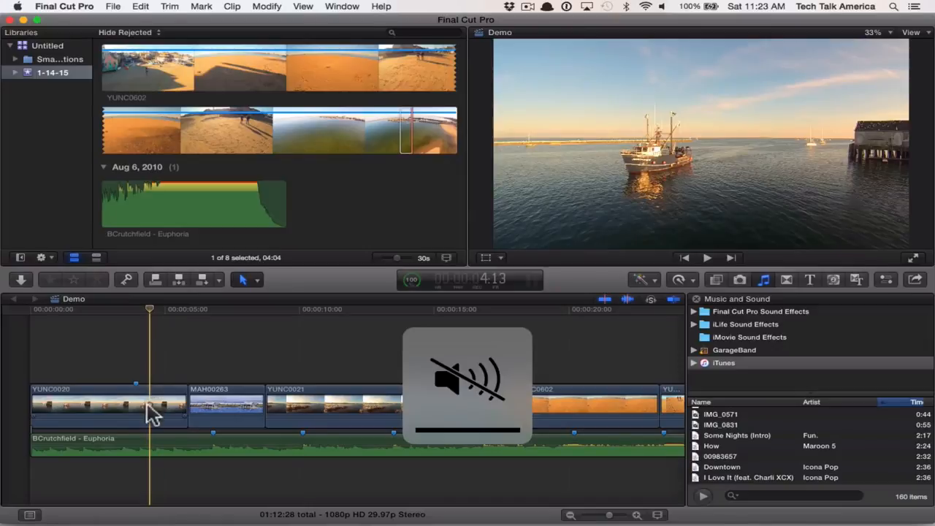
- Extend the end of YUNC0020 to the first Euphoria marker and the end of MAH00263 to the second marker
click(172, 405)
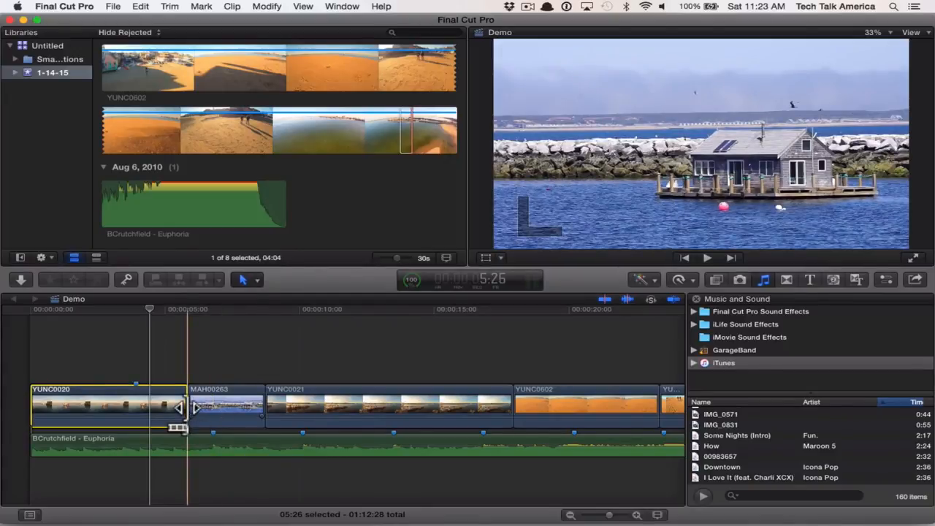
drag(188, 406, 214, 406)
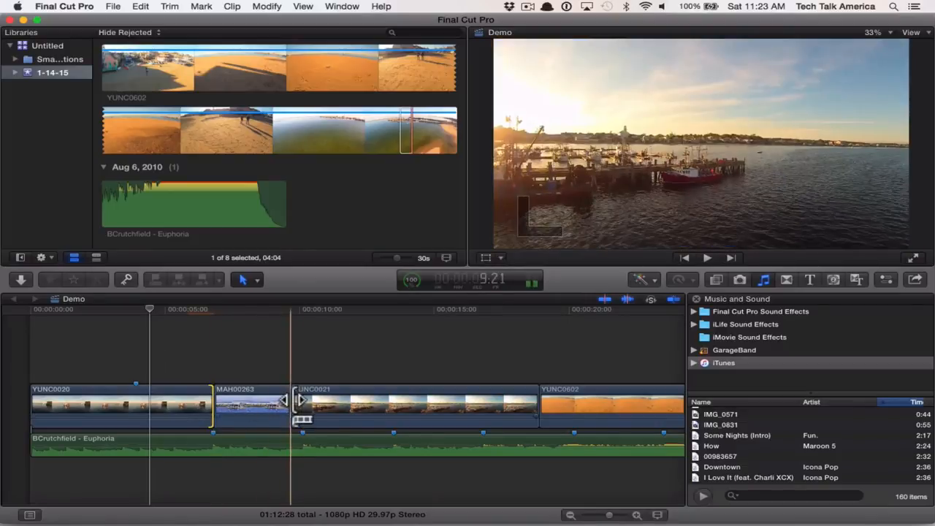
drag(281, 400, 302, 400)
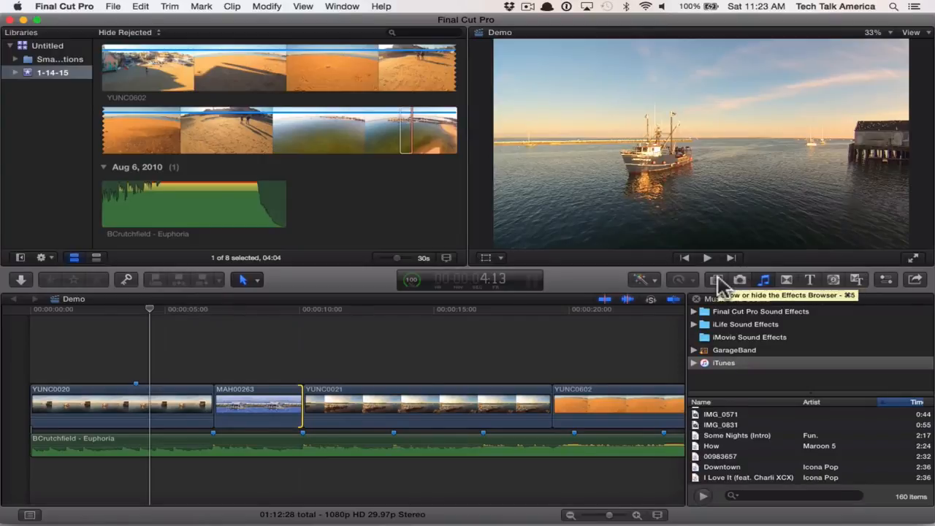
- Select the YUNC0020 clip and preview the 50s TV video effect on it without applying it
click(717, 279)
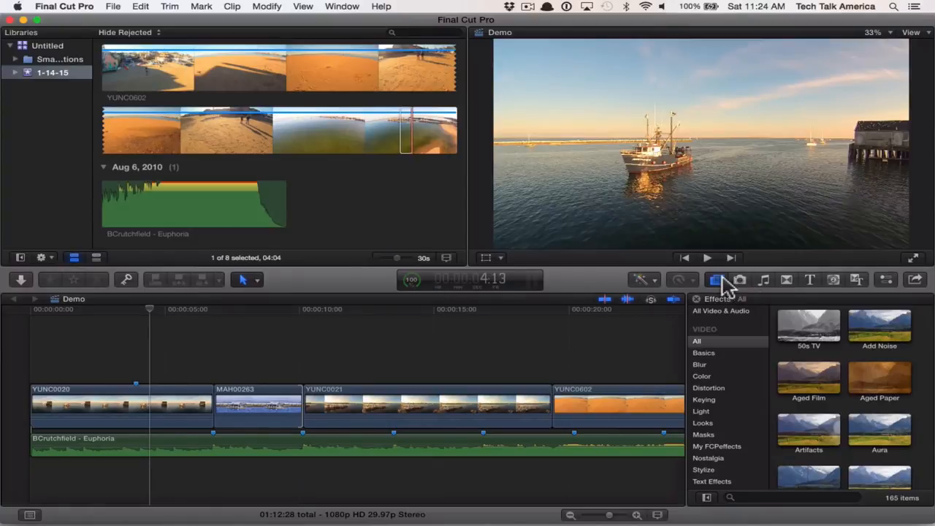
click(797, 334)
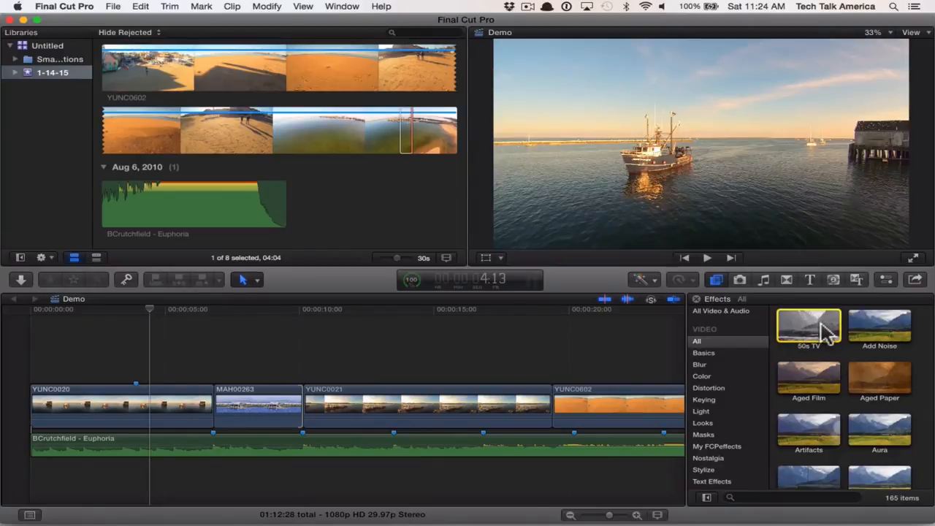
click(792, 320)
click(146, 405)
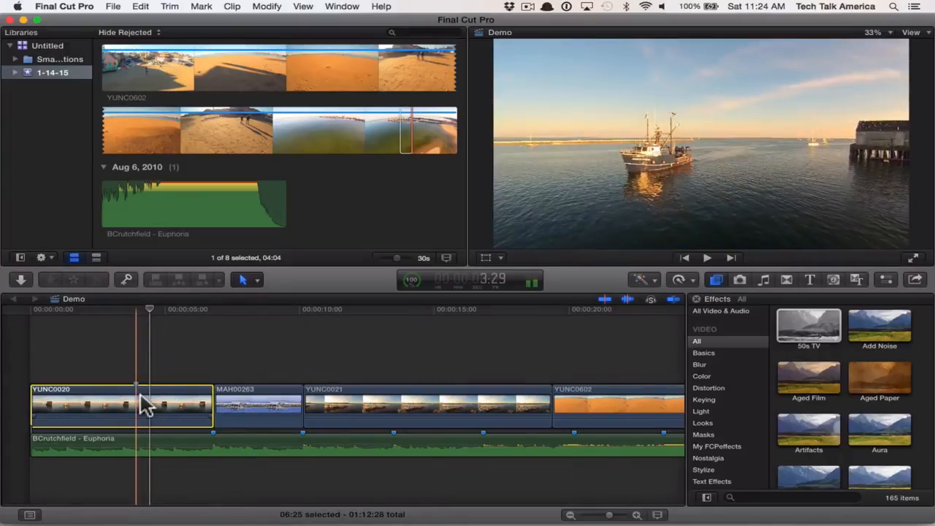
click(804, 333)
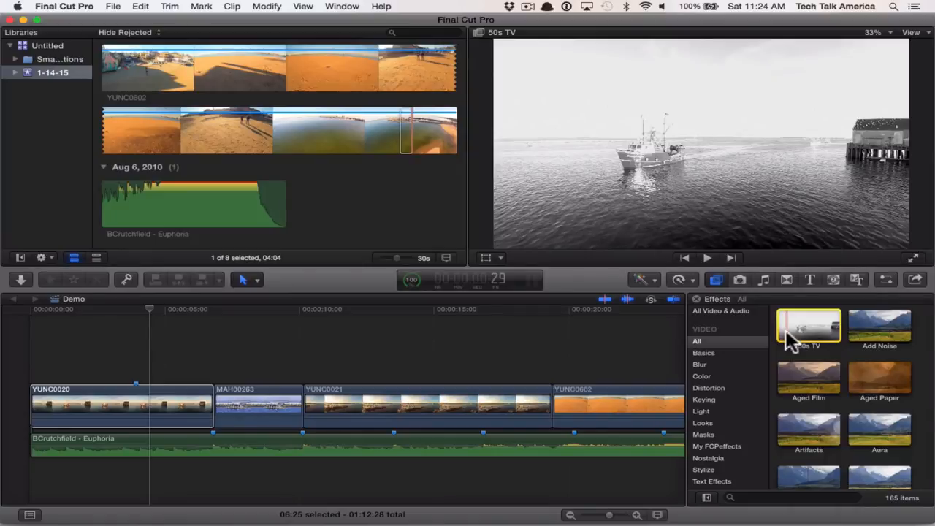
key(space)
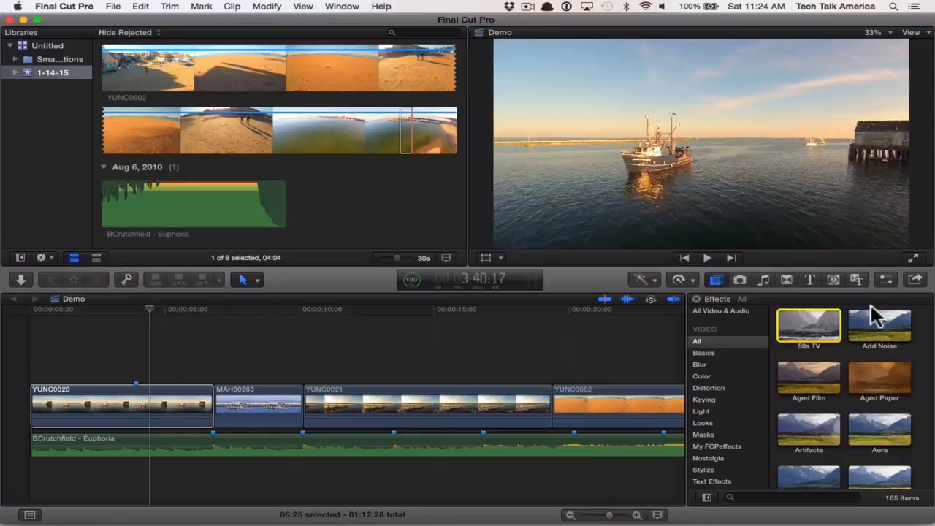
- Preview the Aura effect on the YUNC0020 clip and browse the other available video effects
scroll(874, 370, down, 1)
scroll(874, 370, down, 3)
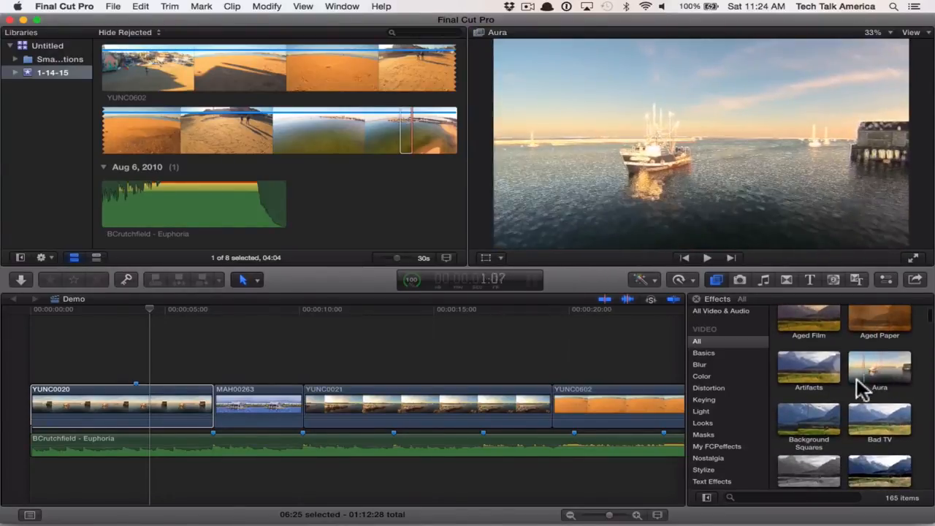
scroll(856, 378, down, 5)
scroll(856, 379, down, 5)
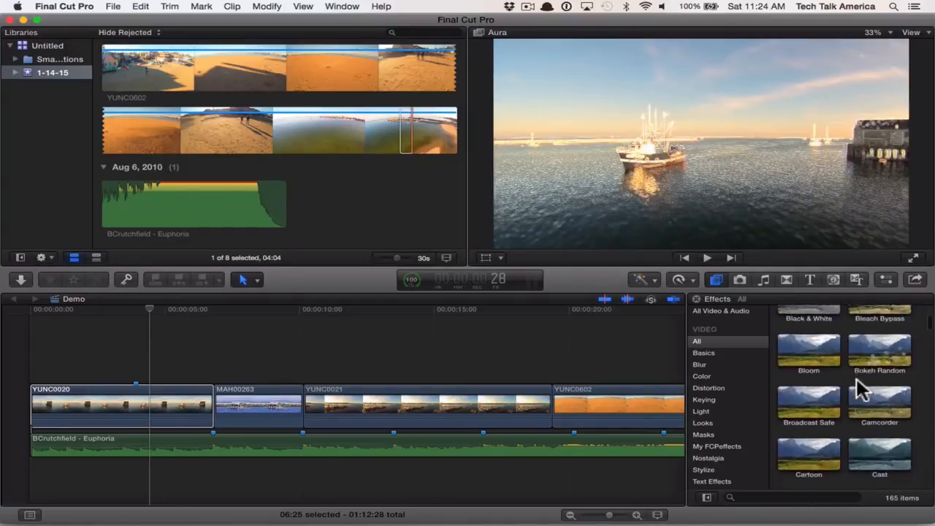
scroll(856, 378, down, 3)
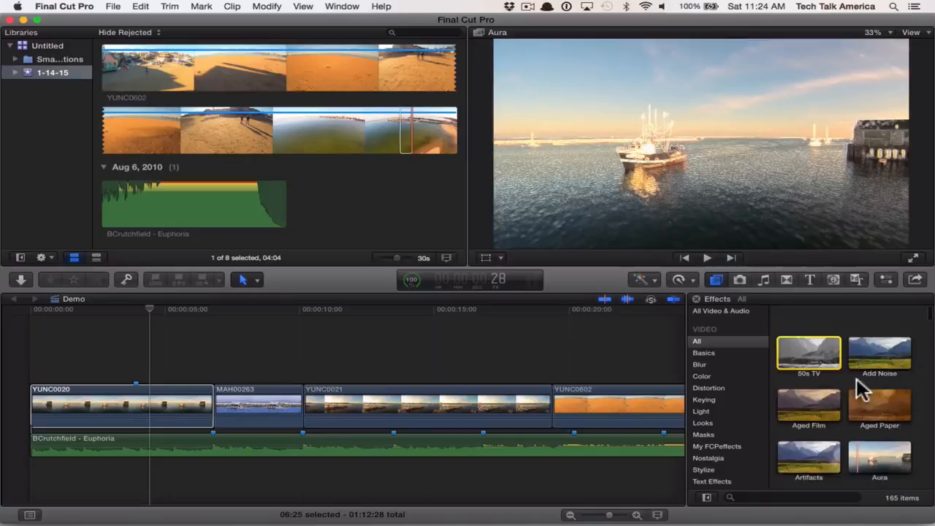
scroll(856, 378, down, 1)
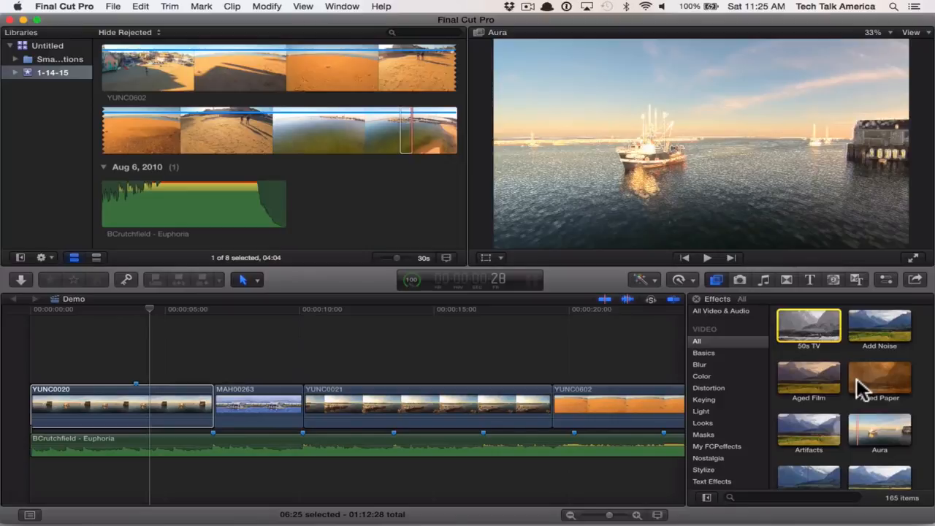
- Insert the photo of the dune at sunset from the Photos library between the YUNC0020 and MAH00263 clips
click(741, 282)
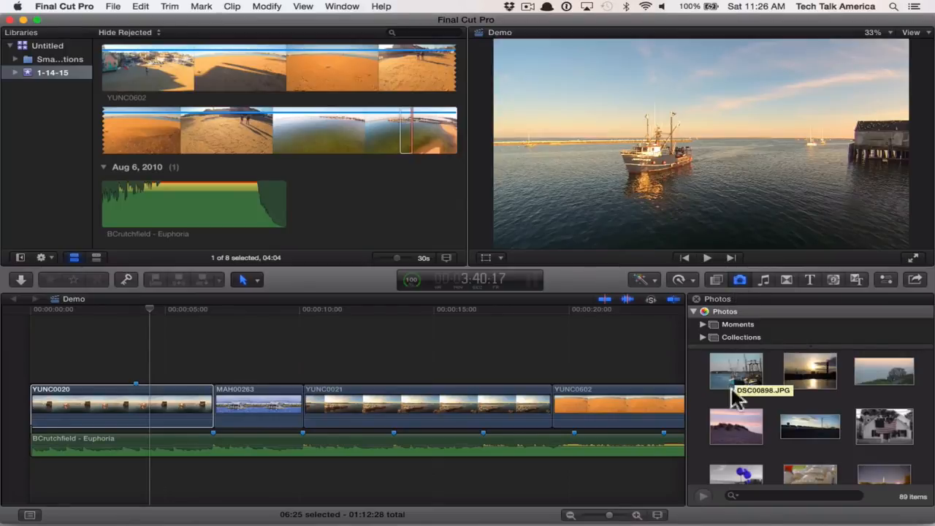
click(726, 421)
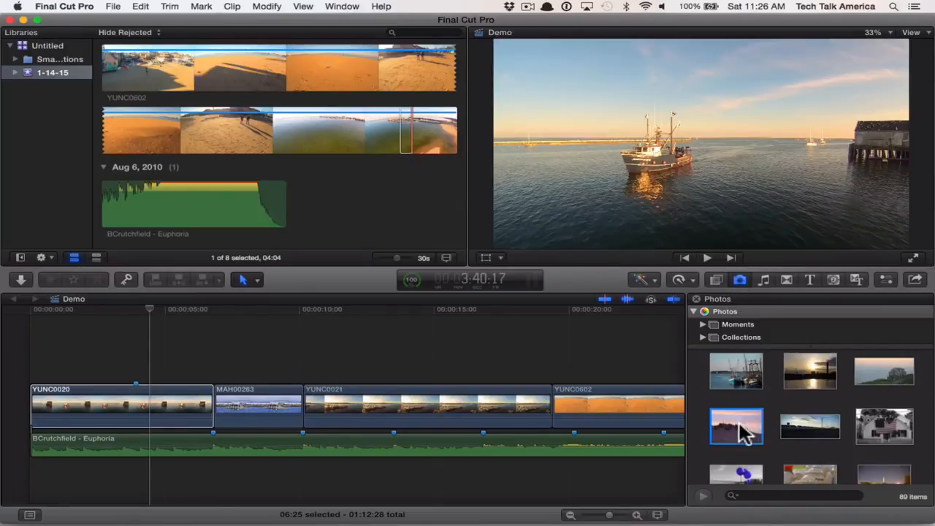
drag(745, 432, 214, 403)
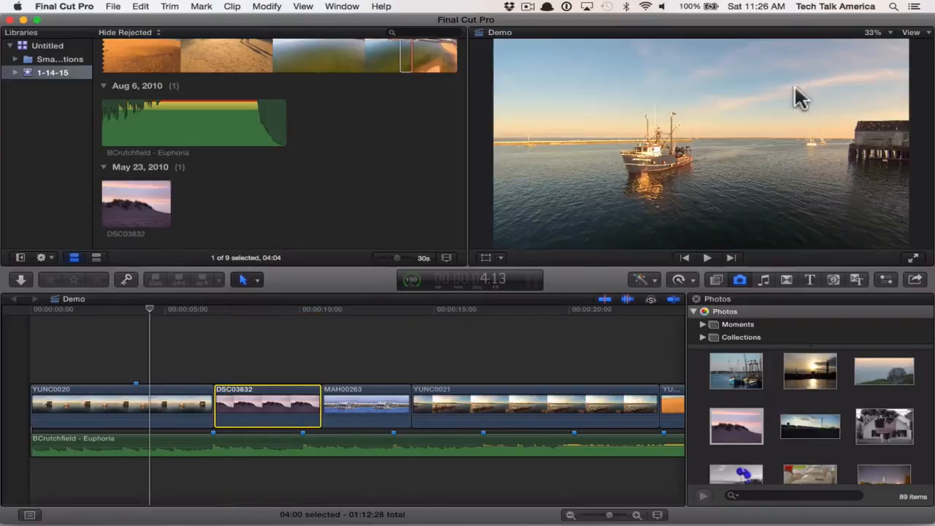
- Crop the DSC03832 dune photo to fill the frame, with 306 px cut from both its top and bottom
click(254, 316)
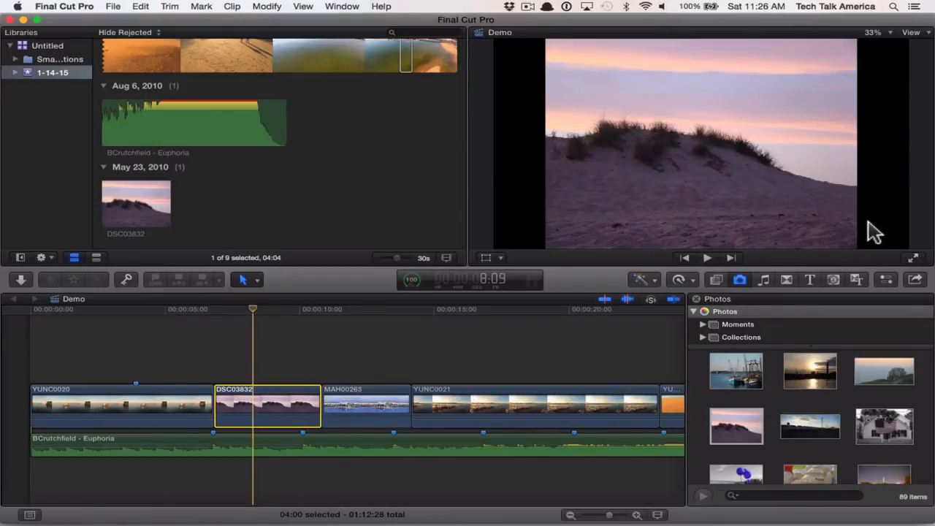
click(503, 259)
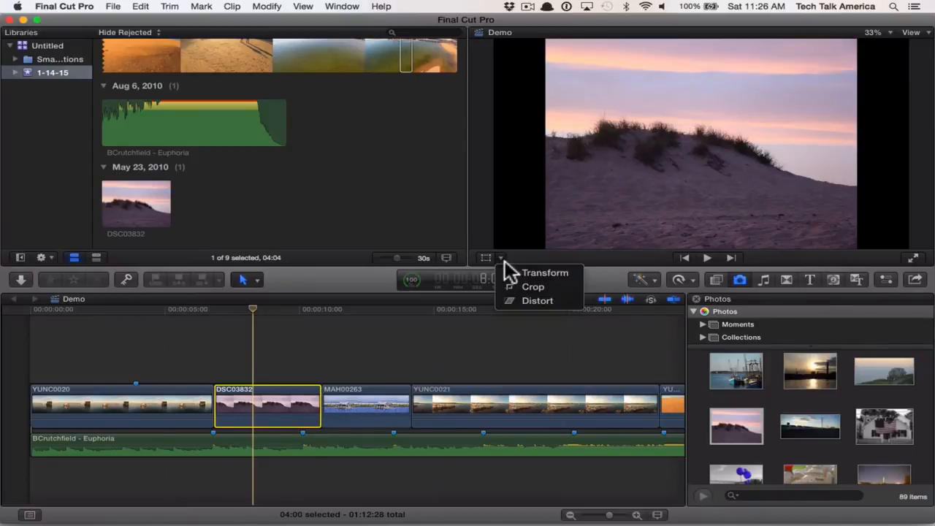
click(565, 285)
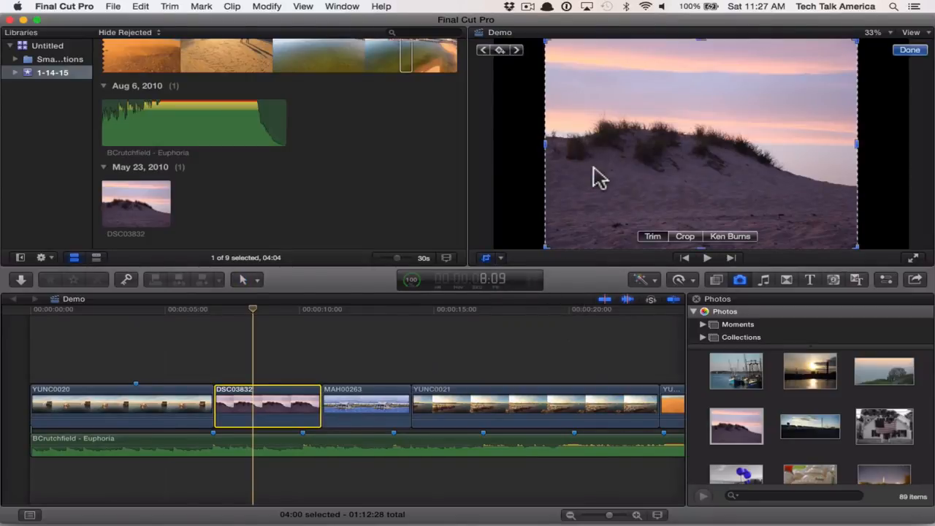
click(545, 248)
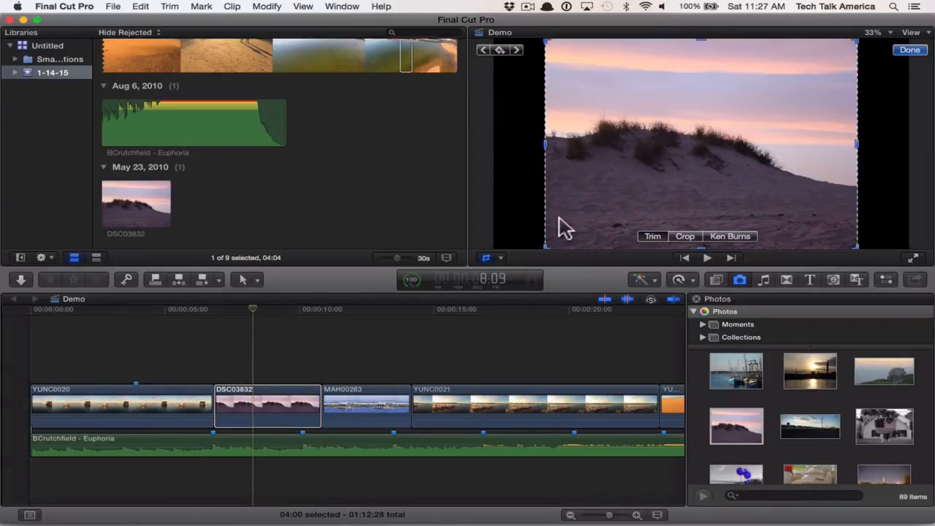
click(679, 236)
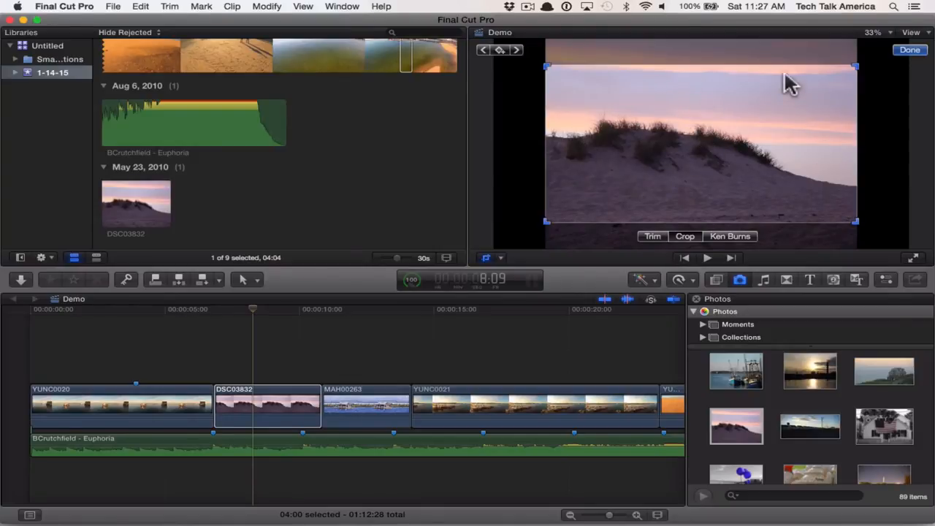
mouse_move(758, 68)
mouse_down()
mouse_move(758, 80)
mouse_move(759, 71)
mouse_up()
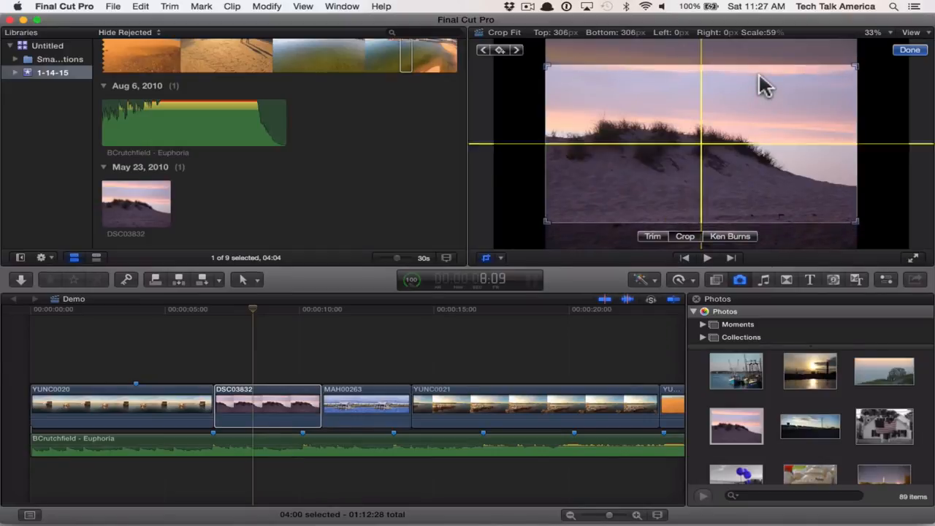
click(904, 51)
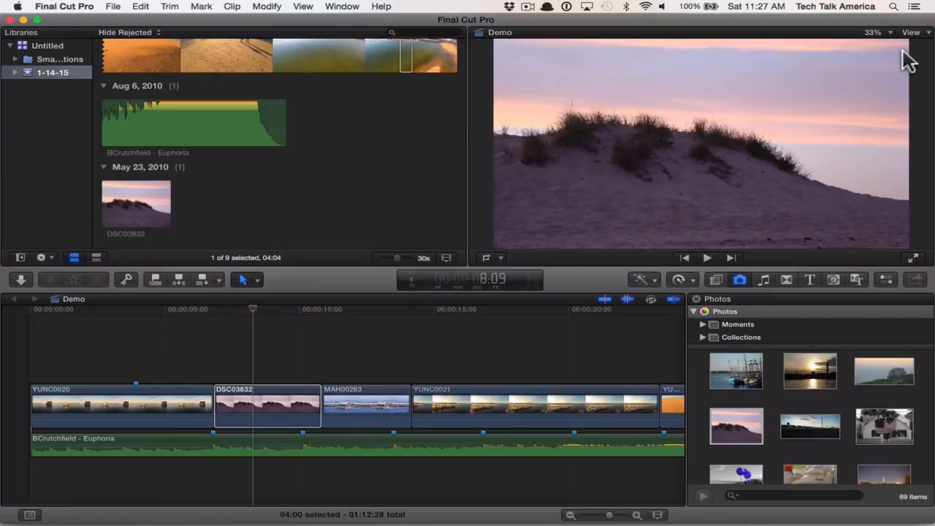
- Try the Ken Burns mode on the DSC03832 photo and return it to the plain Crop mode
click(501, 258)
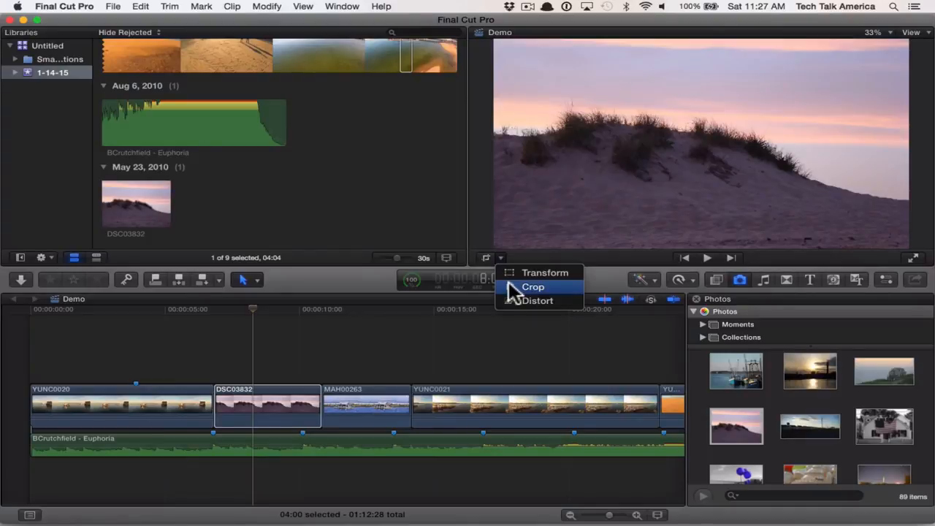
click(509, 285)
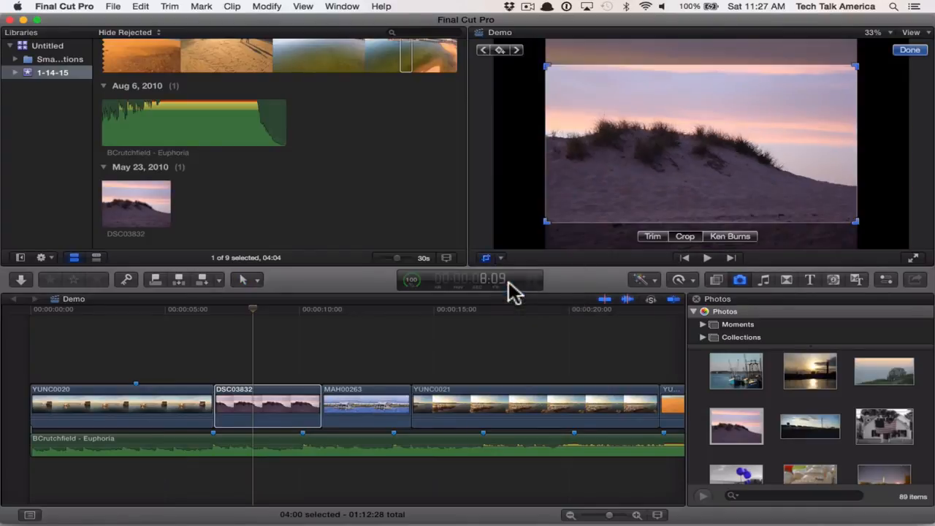
click(740, 239)
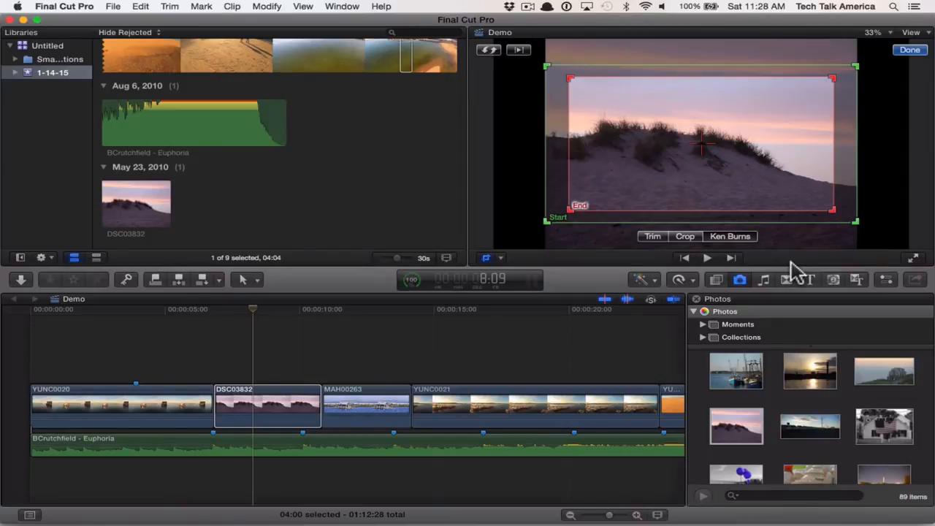
click(683, 239)
click(908, 51)
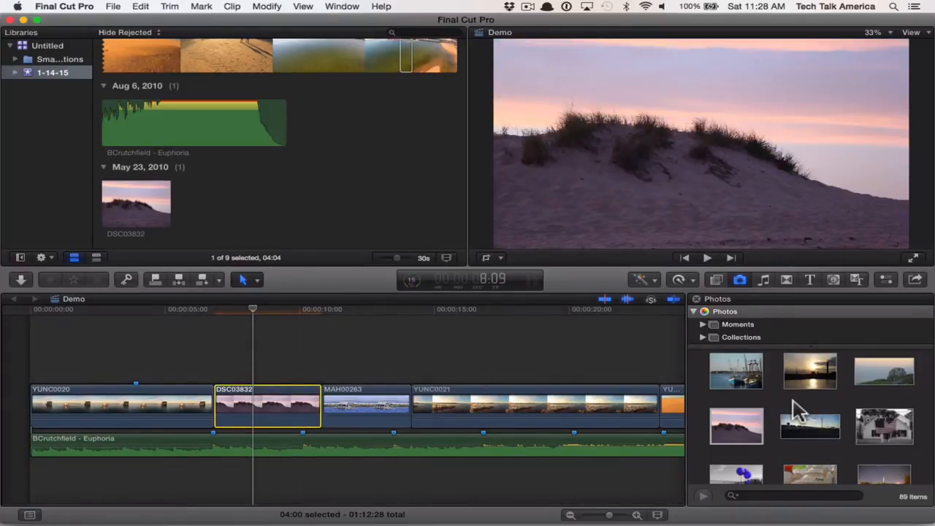
- Preview the Cross Dissolve transition and browse the full list of available transitions
click(764, 280)
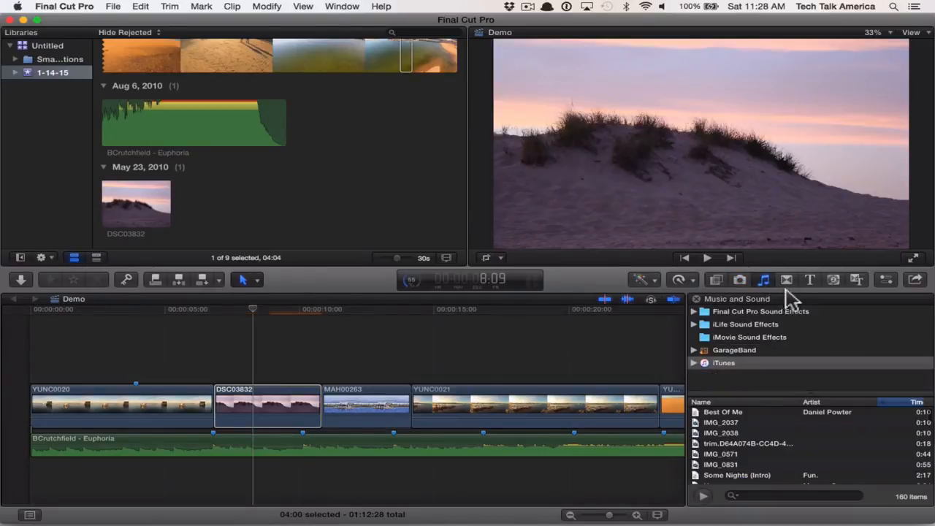
click(788, 282)
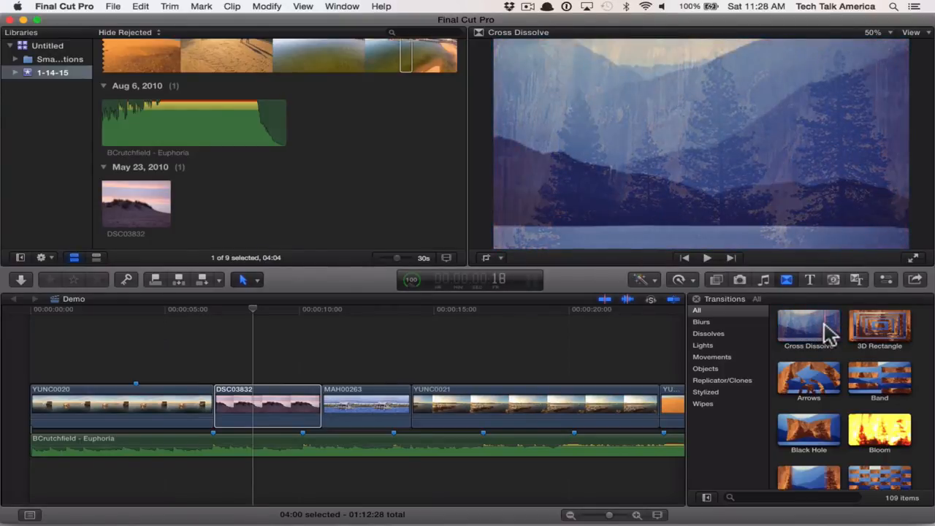
scroll(830, 334, down, 5)
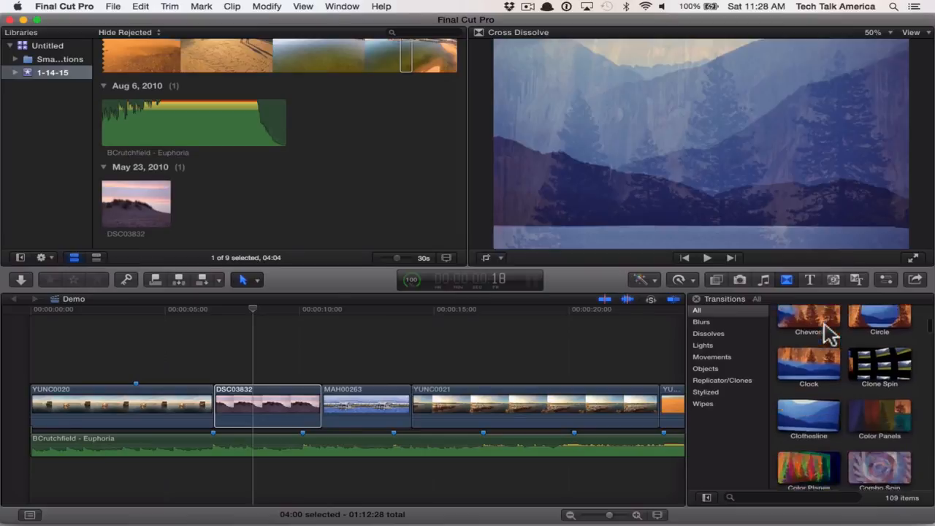
scroll(831, 332, down, 5)
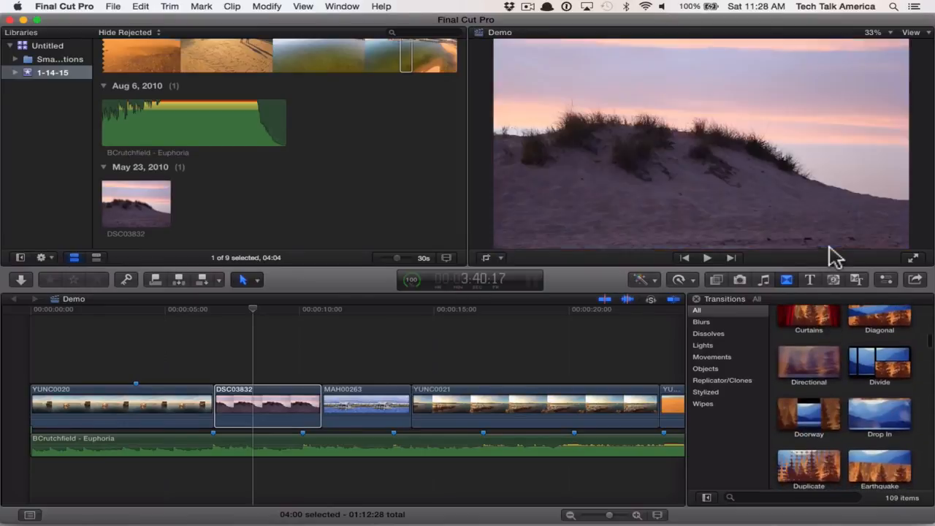
scroll(828, 435, down, 5)
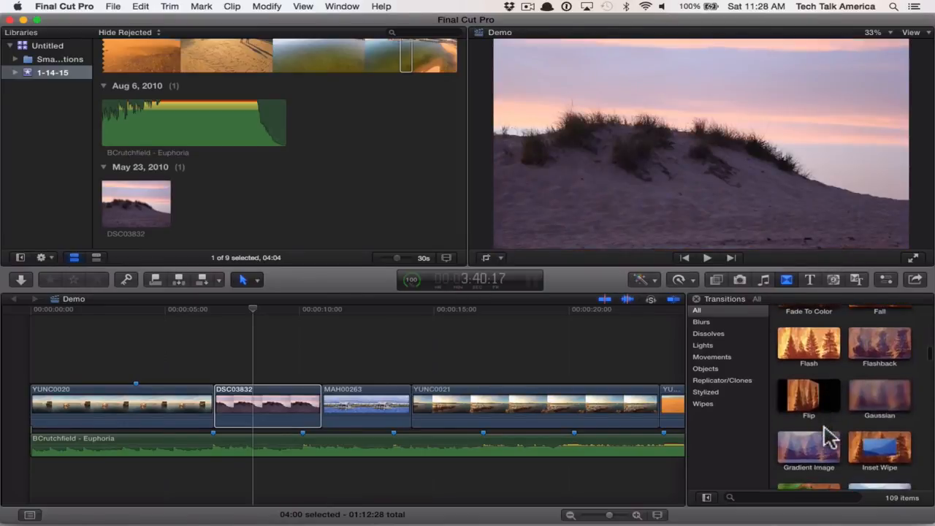
scroll(830, 437, up, 15)
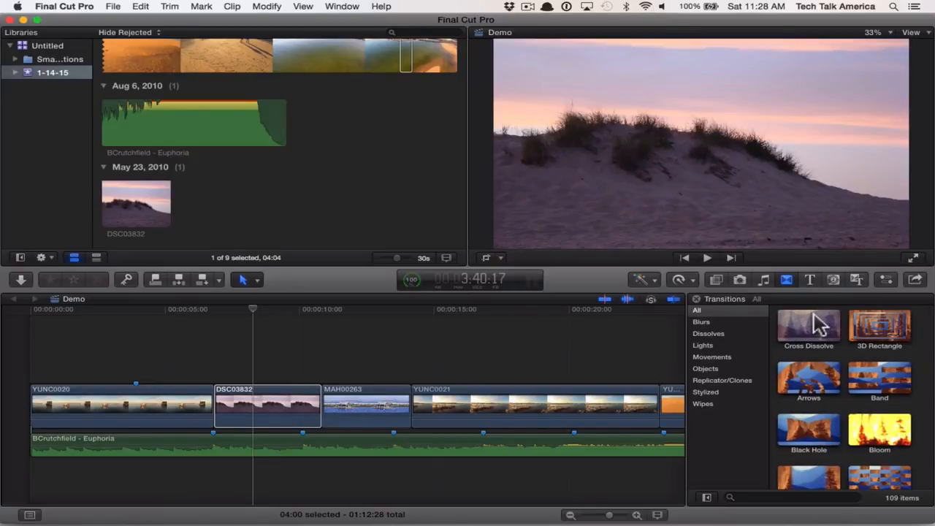
- Delete the DSC03832 dune photo from between the YUNC0020 and MAH00263 clips in the timeline
click(244, 395)
click(224, 364)
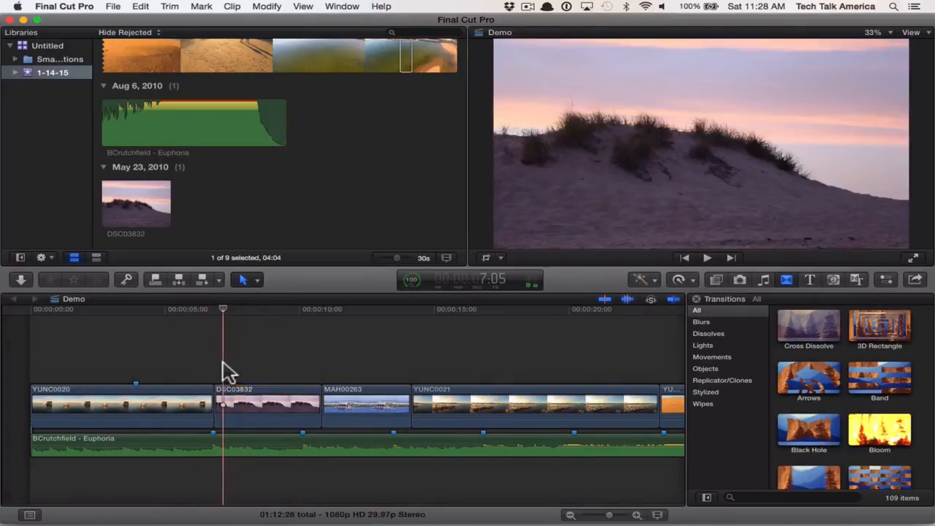
click(260, 408)
key(Delete)
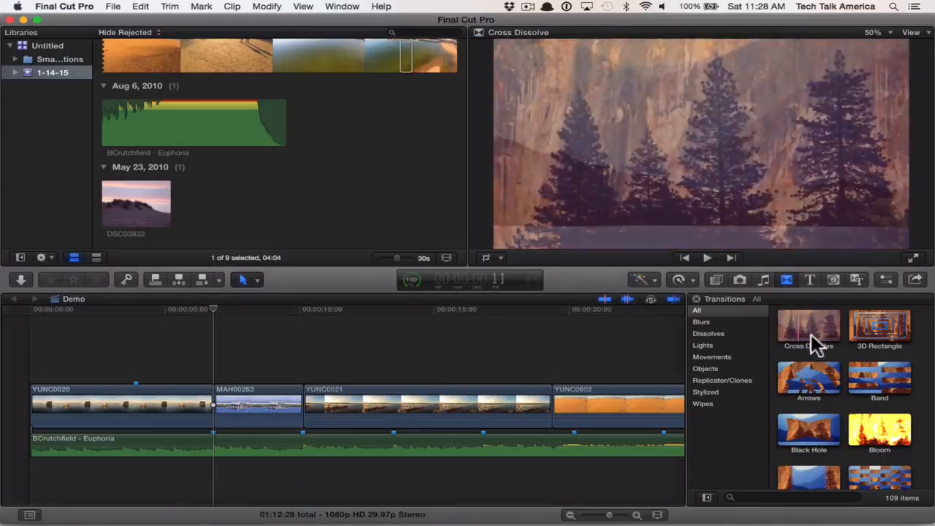
- Add a Cross Dissolve at the cut between YUNC0020 and MAH00263 and adjust its position by moving its end along the timeline
drag(810, 325, 225, 397)
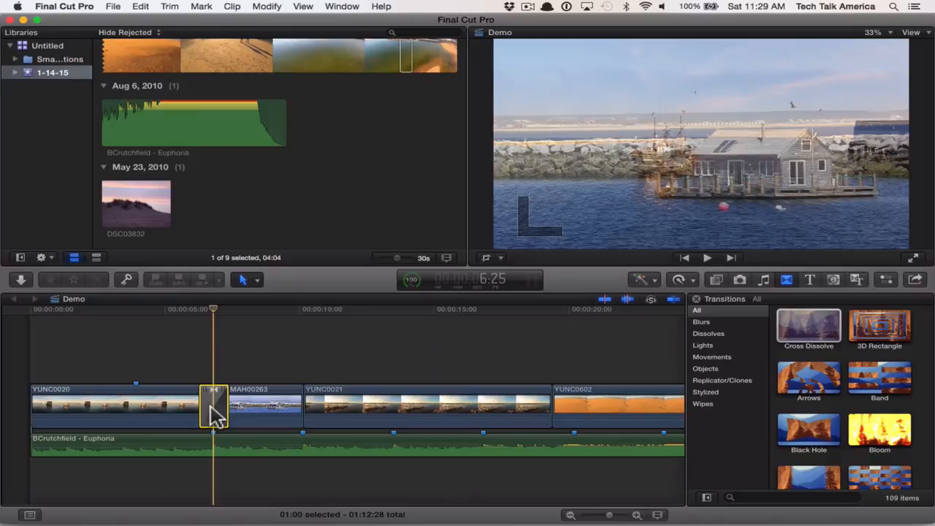
key(super+equal)
key(super+equal)
key(super+equal)
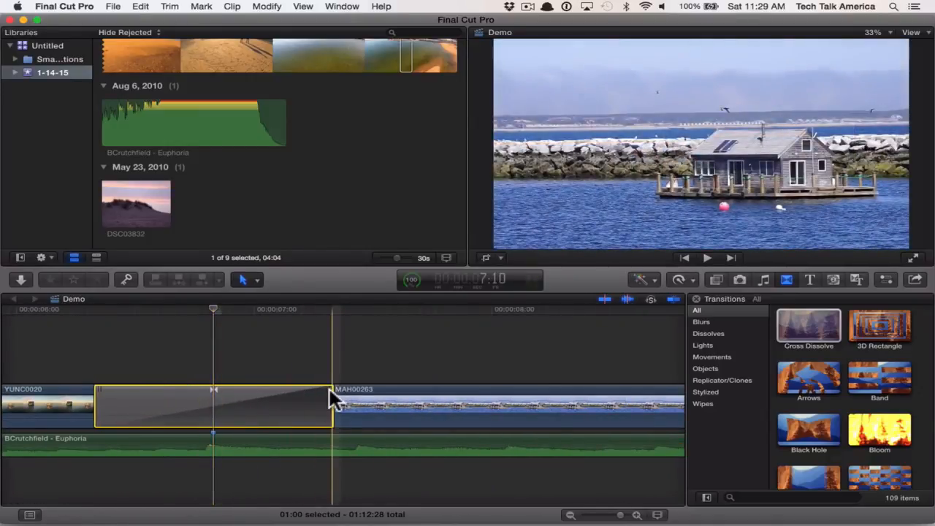
drag(329, 390, 295, 394)
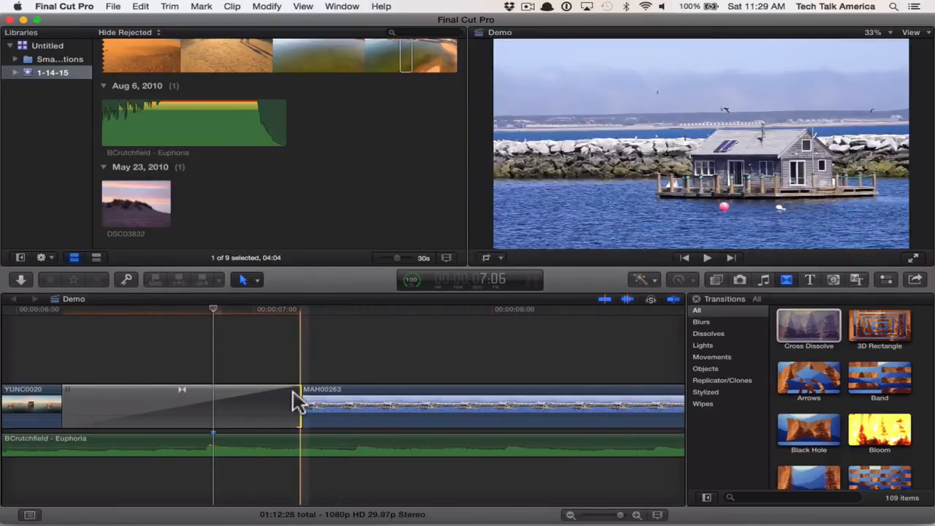
click(283, 411)
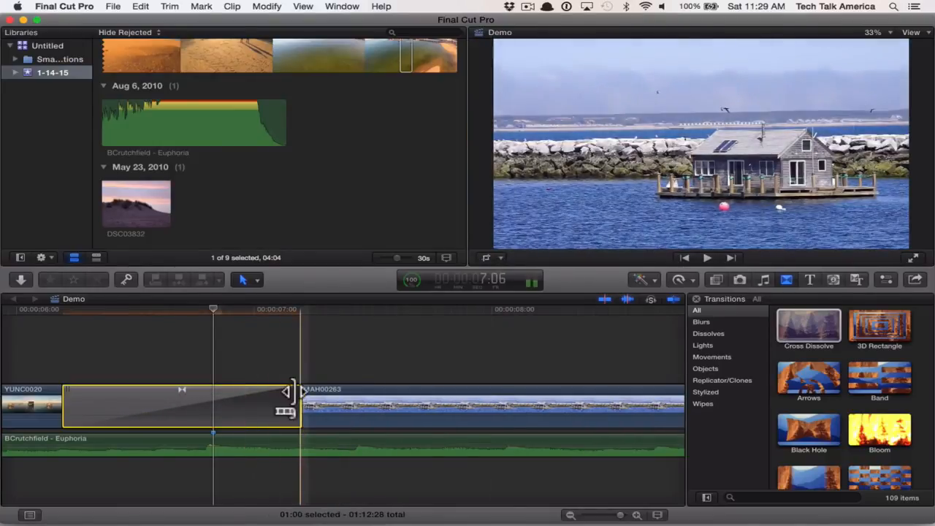
drag(293, 393, 340, 396)
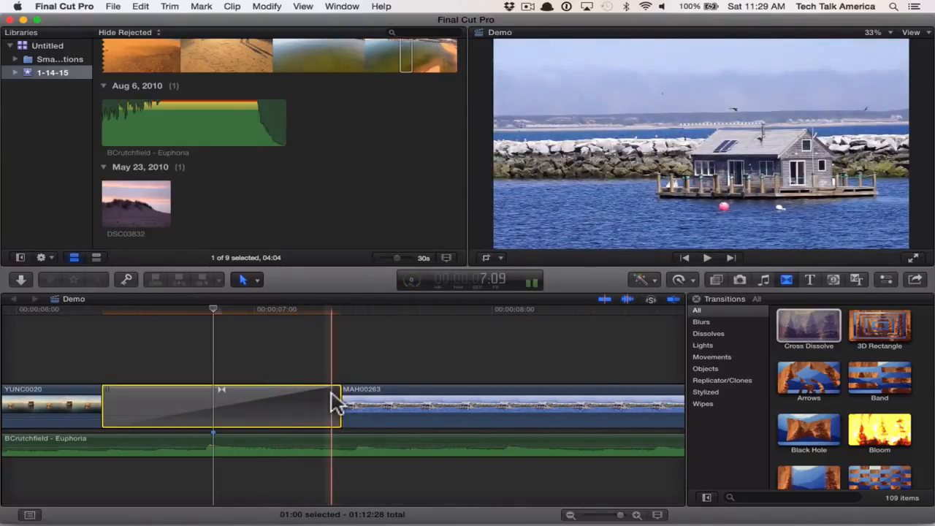
- Shorten the Cross Dissolve to about half a second from its start, and view it in the Precision Editor before closing that editor
key(super+minus)
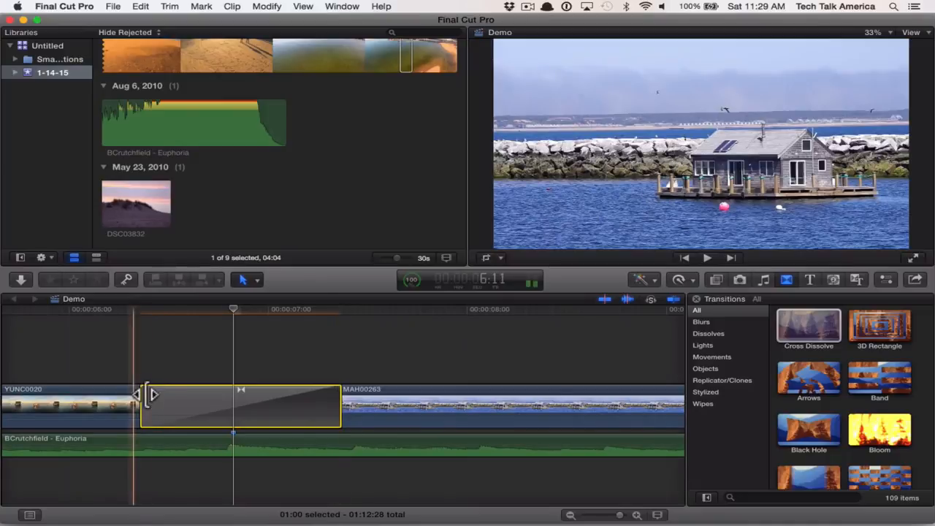
drag(146, 395, 241, 411)
double_click(253, 403)
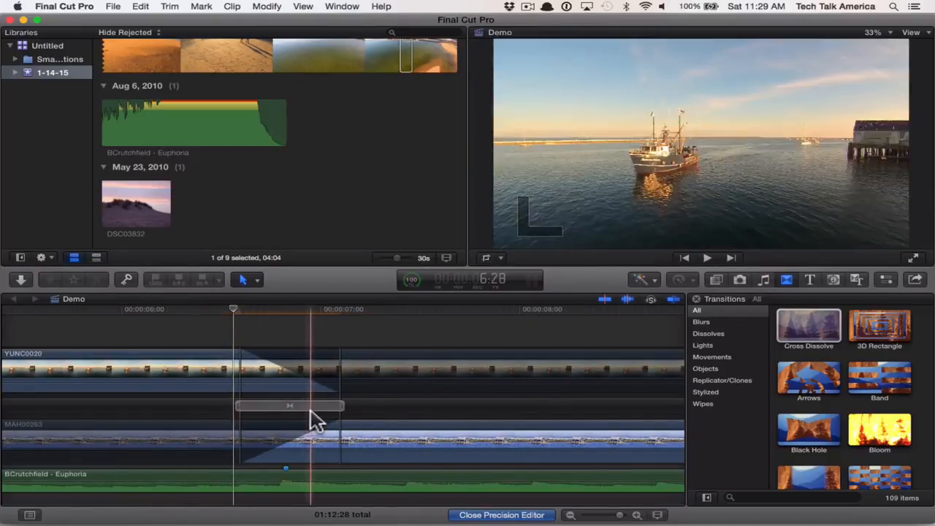
click(467, 515)
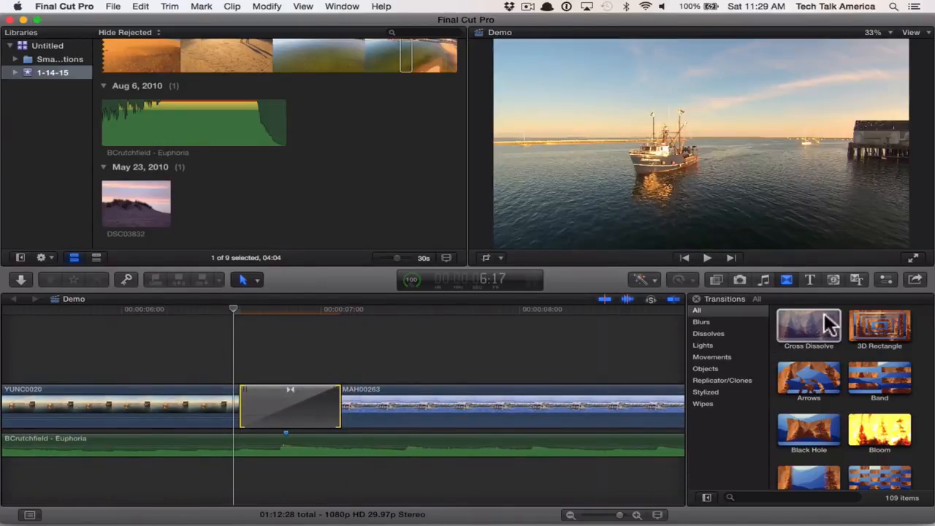
- Browse the full list of available titles, with the beginning of the Demo timeline in view
click(808, 280)
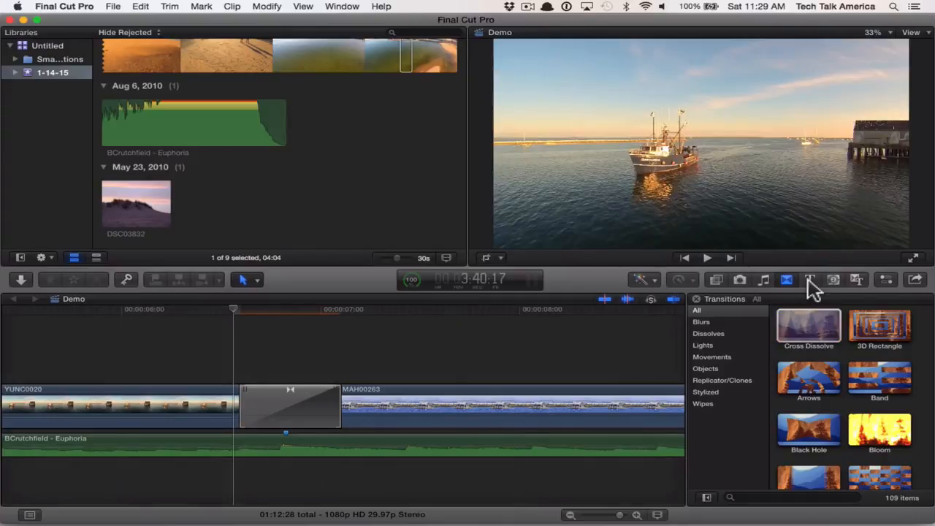
click(809, 279)
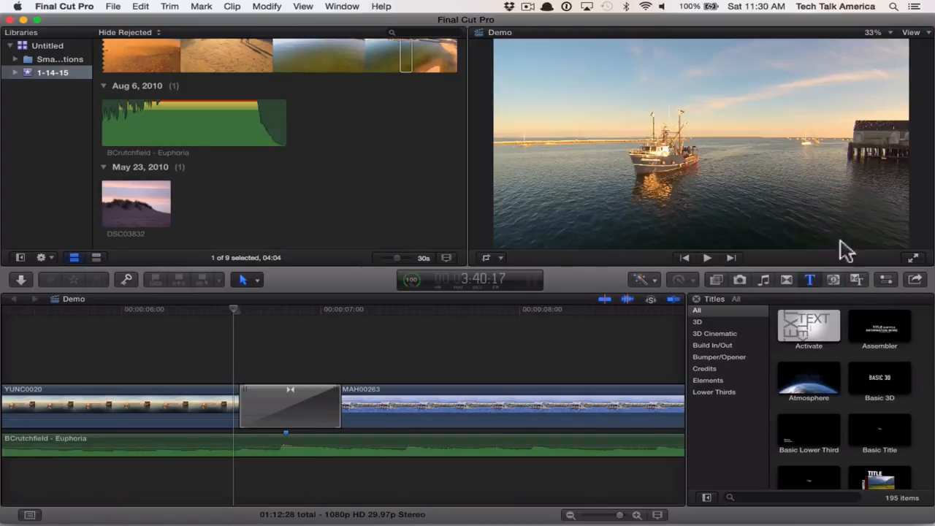
click(257, 398)
key(super+minus)
key(super+minus)
key(super+minus)
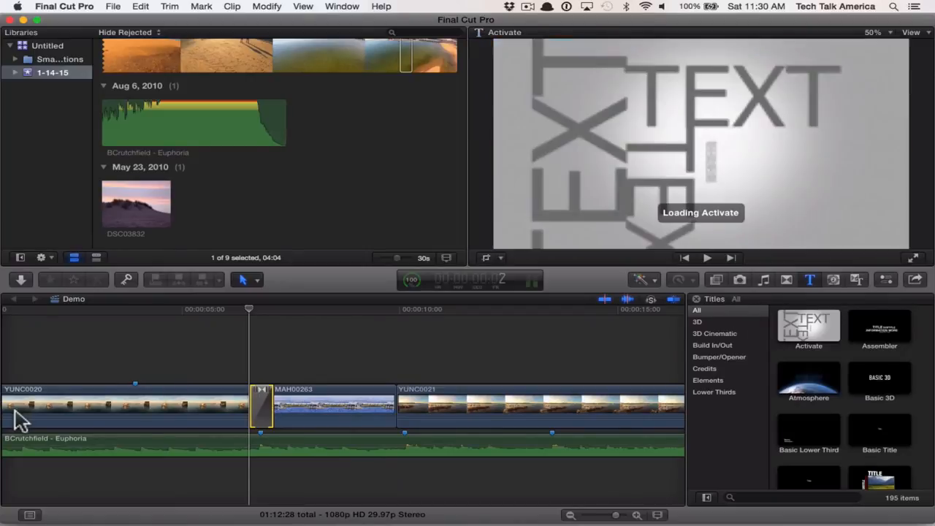
scroll(52, 370, left, 3)
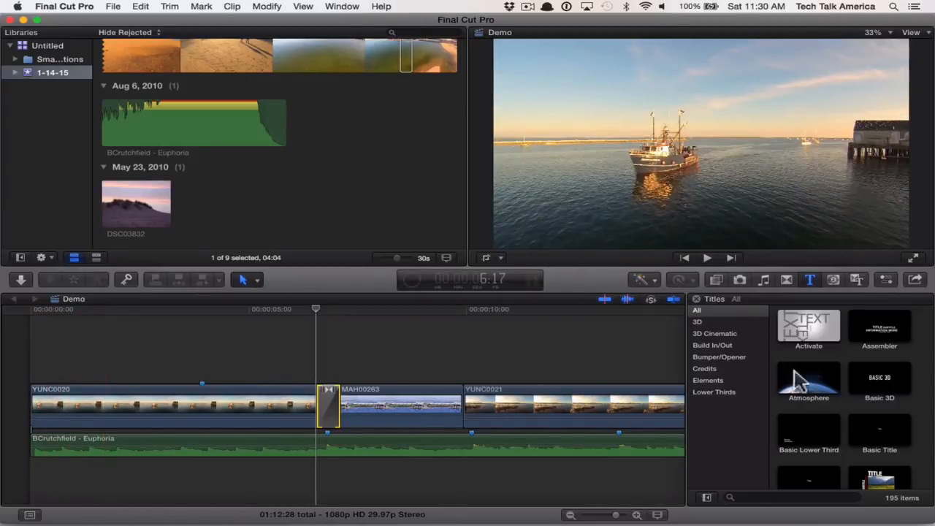
scroll(829, 387, down, 8)
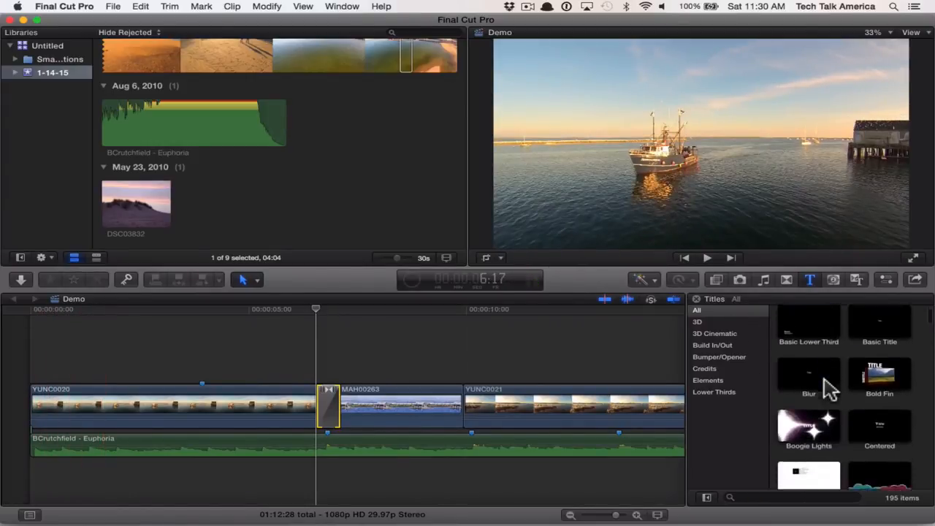
scroll(829, 387, down, 4)
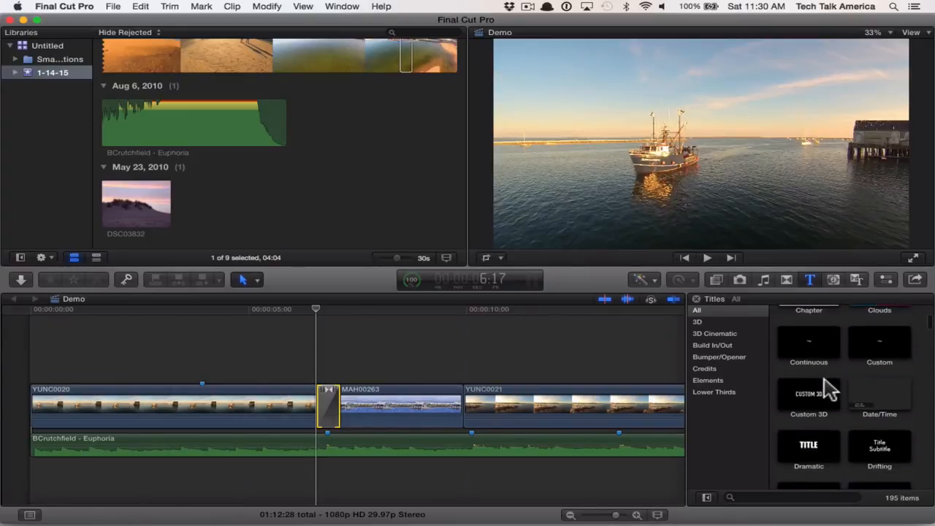
scroll(829, 387, up, 8)
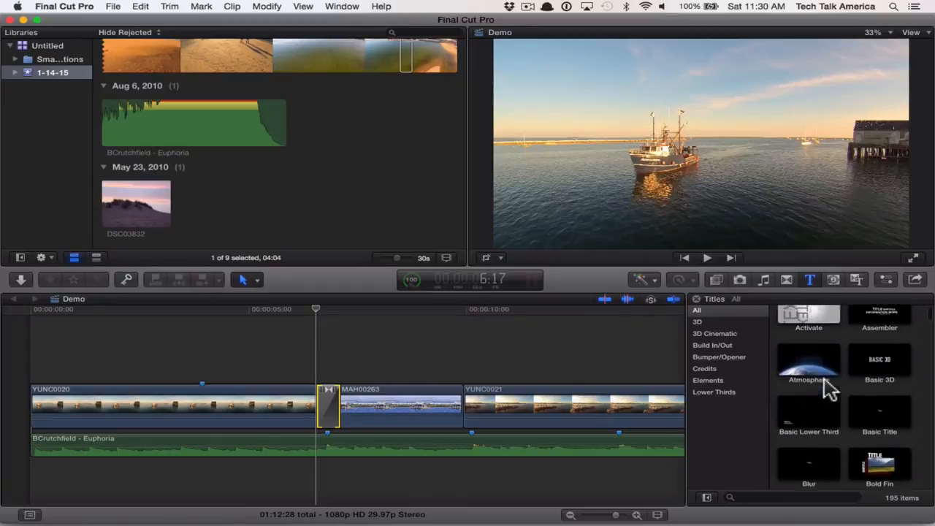
scroll(829, 387, up, 2)
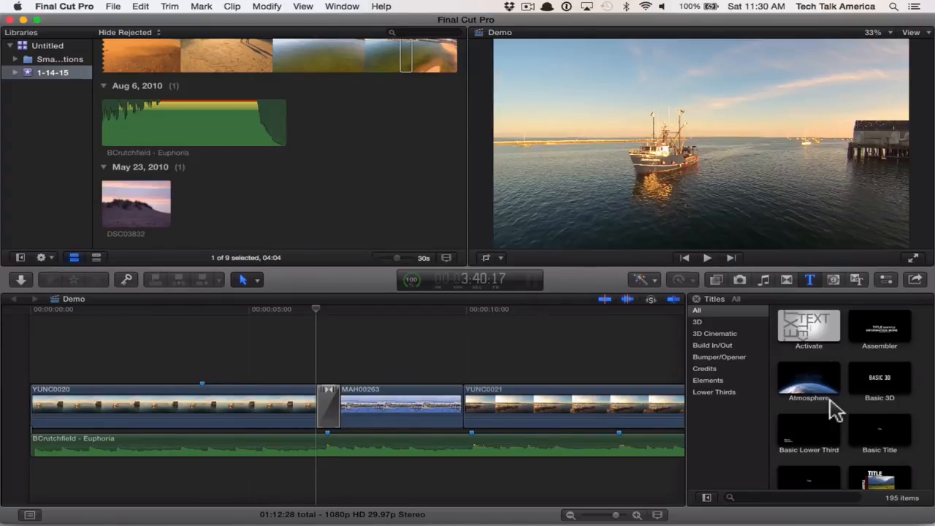
scroll(833, 409, down, 2)
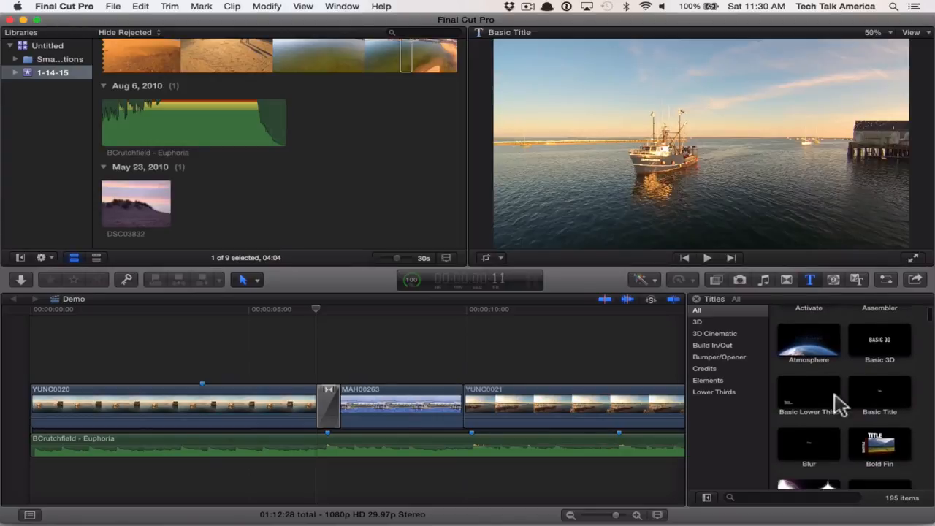
scroll(794, 417, down, 2)
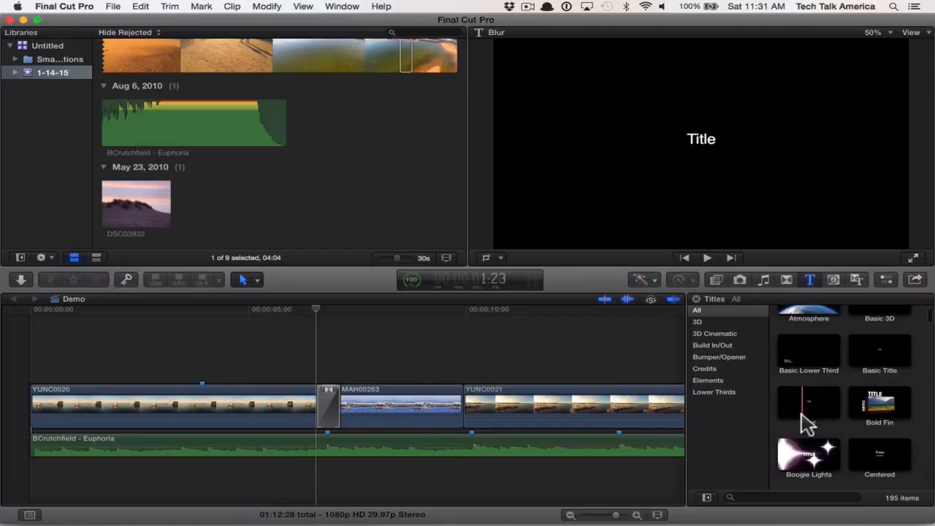
- Place the Blur title above the YUNC0020 clip, starting about 1.3 seconds in, and shorten it to 03:23
drag(815, 422, 87, 374)
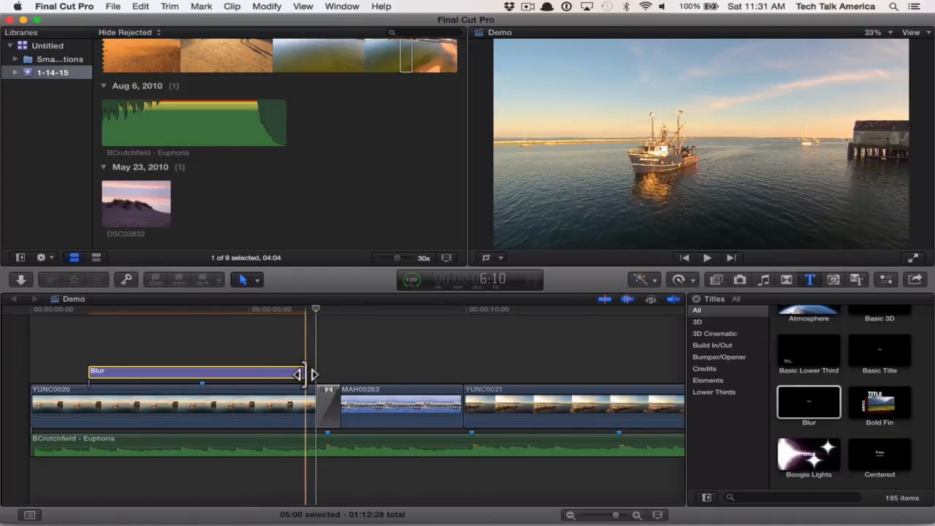
drag(305, 374, 249, 370)
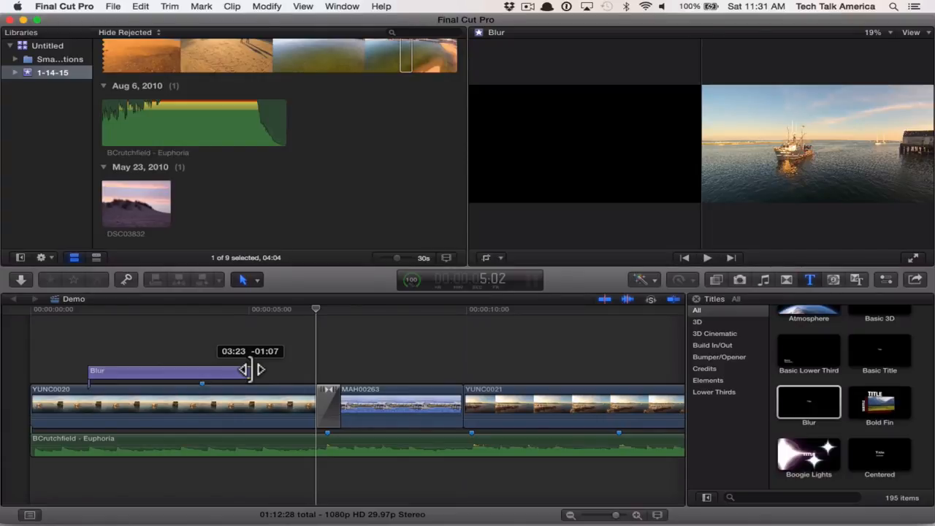
drag(249, 370, 250, 370)
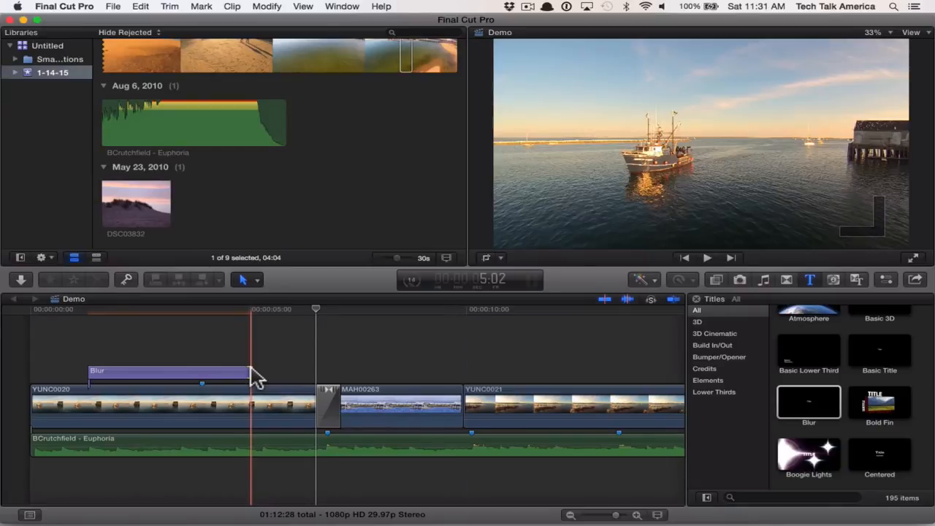
- Replace the Blur title's placeholder text with "Droning Provincetown Presents..."
click(146, 382)
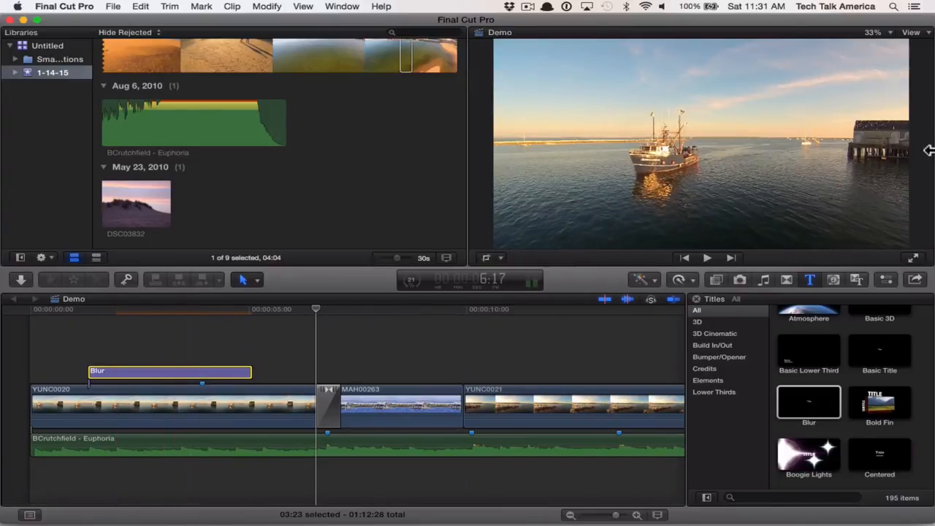
click(880, 284)
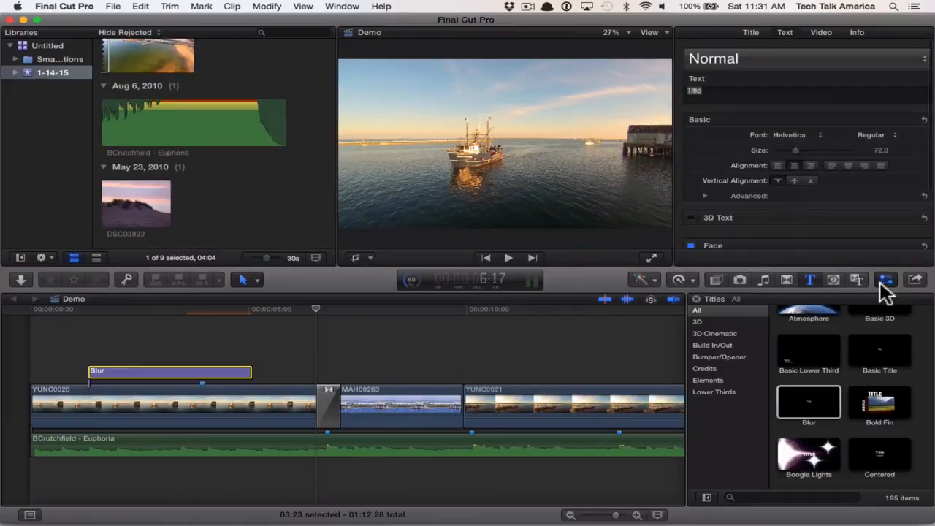
click(709, 91)
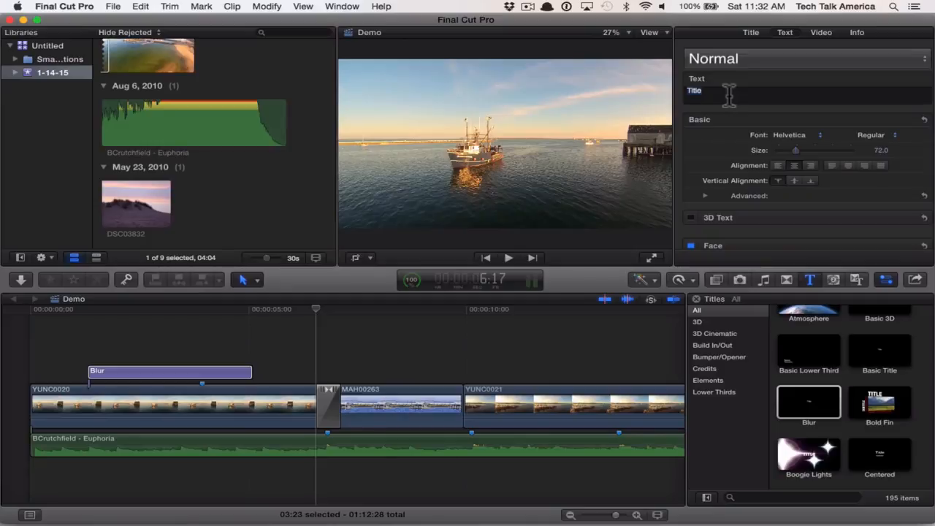
text(Droning Provincetown Presents...)
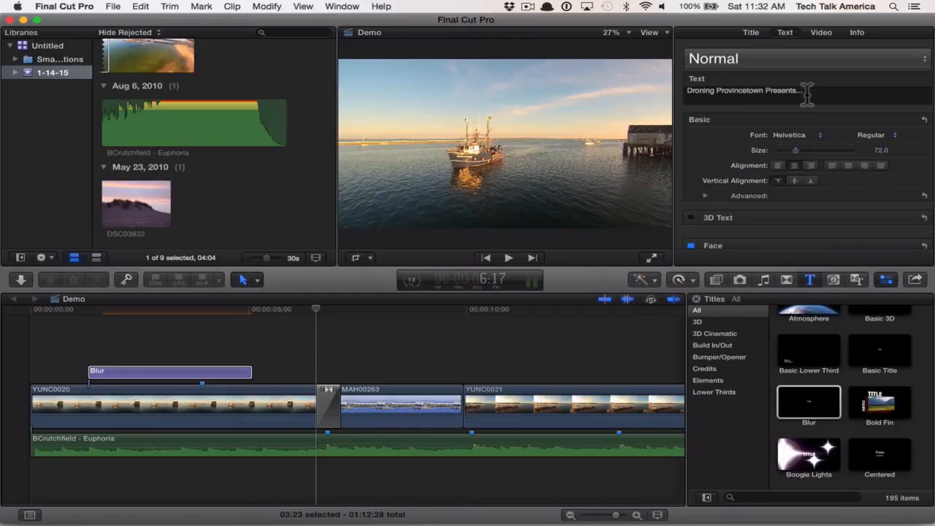
click(807, 93)
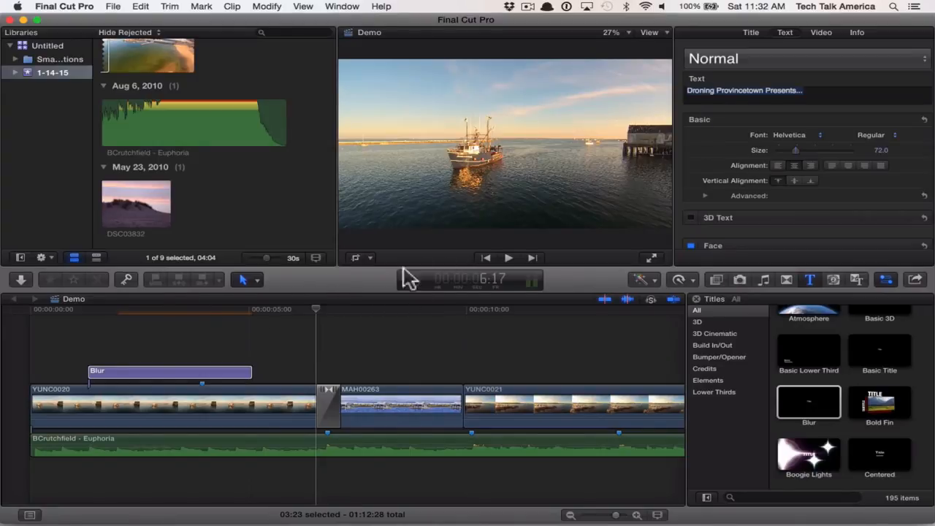
click(412, 186)
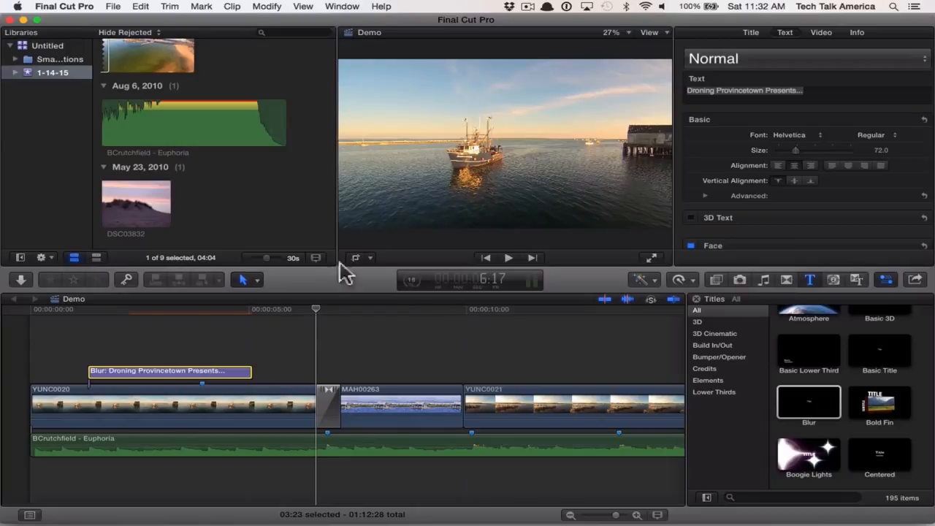
- Move the playhead to 2:26 within the Blur title and select the title to view its text over the clip
drag(316, 311, 203, 325)
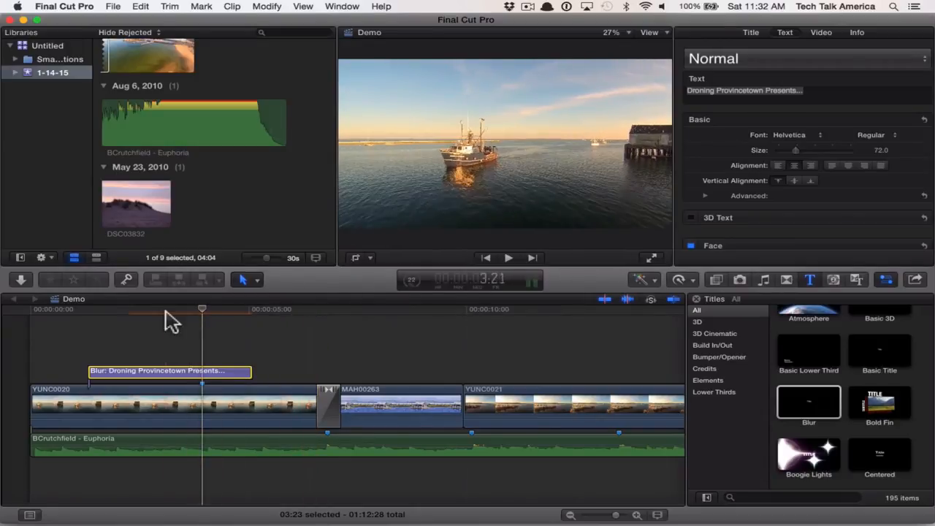
click(559, 144)
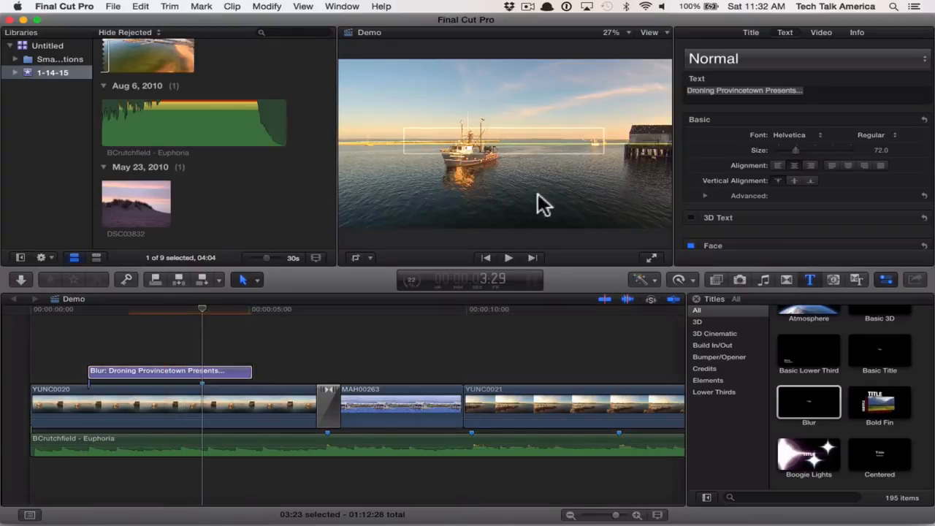
click(425, 184)
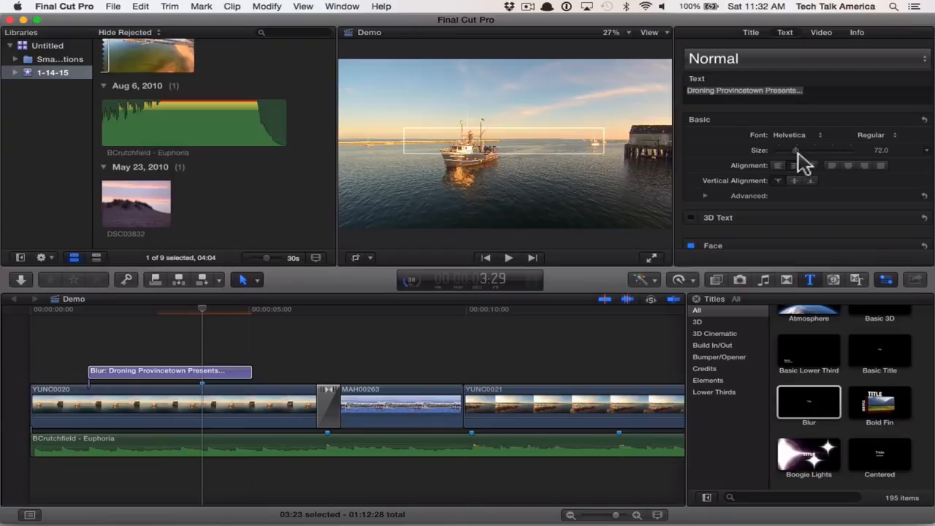
click(819, 101)
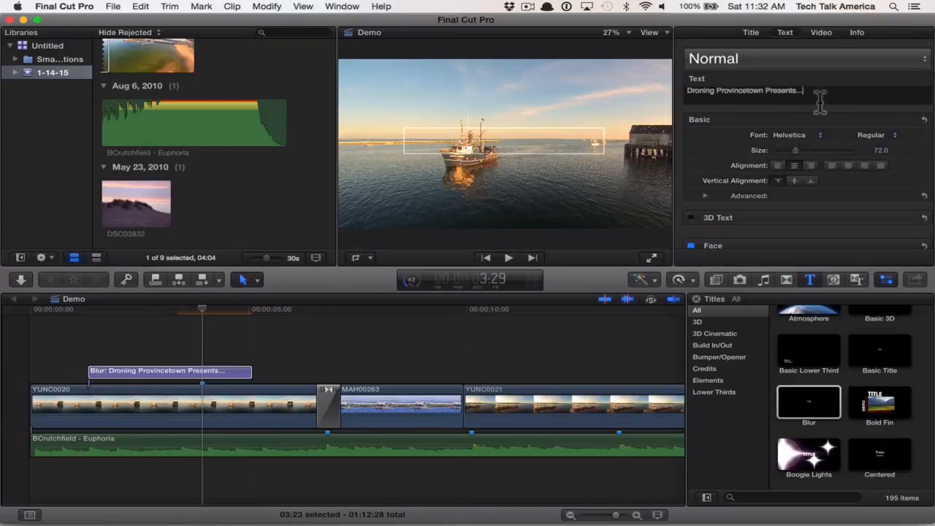
click(154, 326)
click(153, 328)
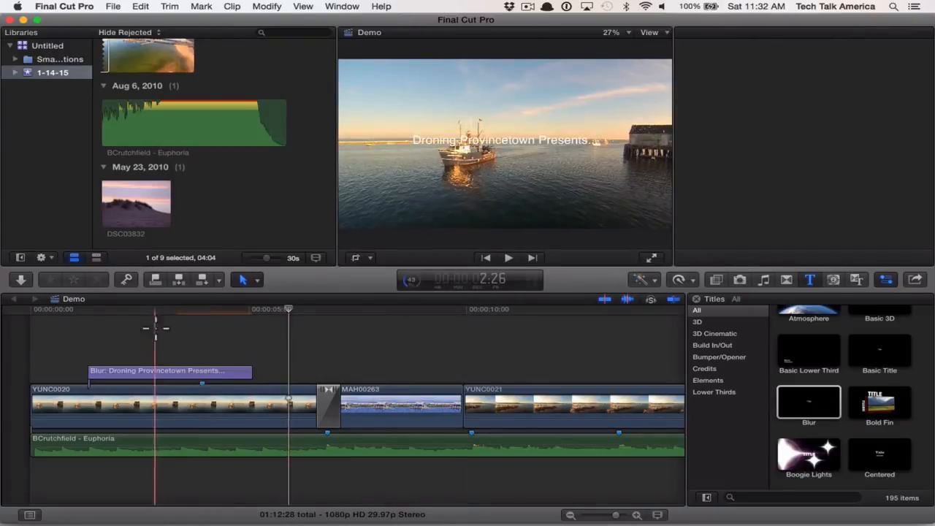
click(160, 371)
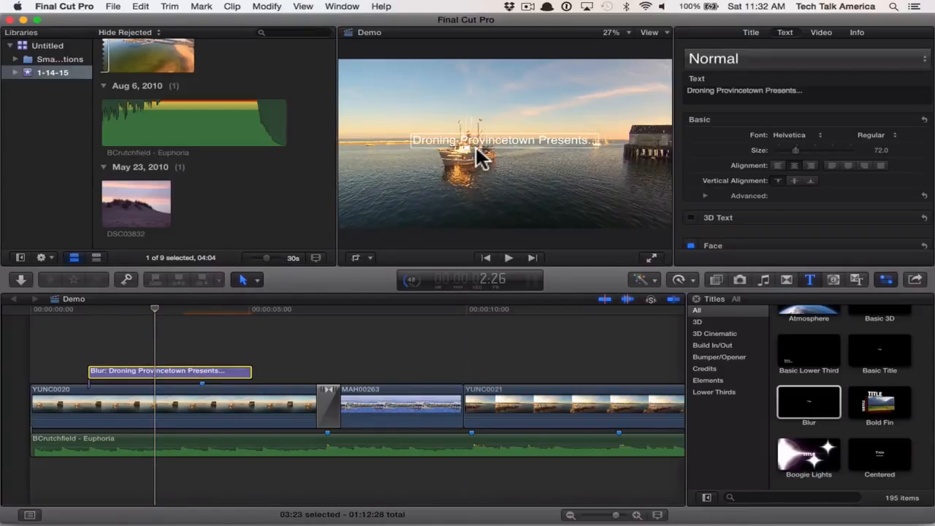
- Use Transform to move the Blur title's text to the lower left of the video frame, at about X -371 px, Y -432 px
click(356, 259)
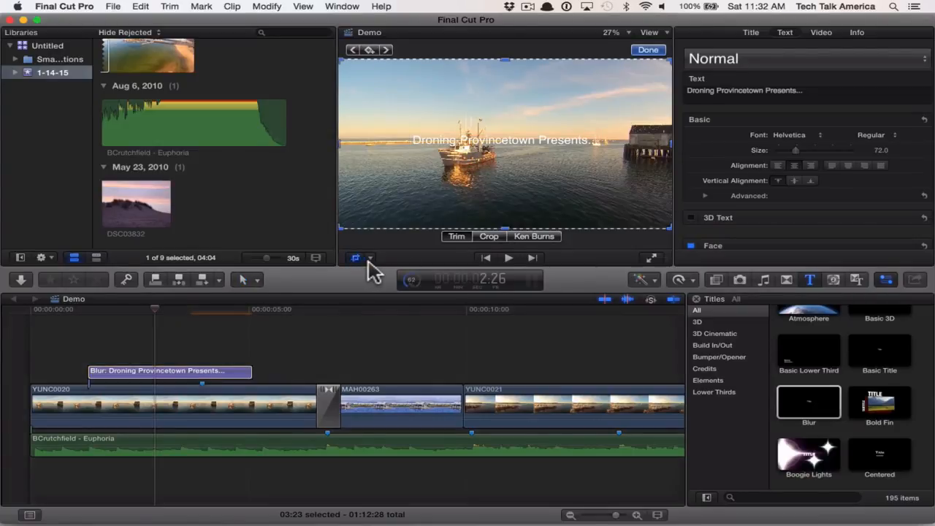
click(370, 260)
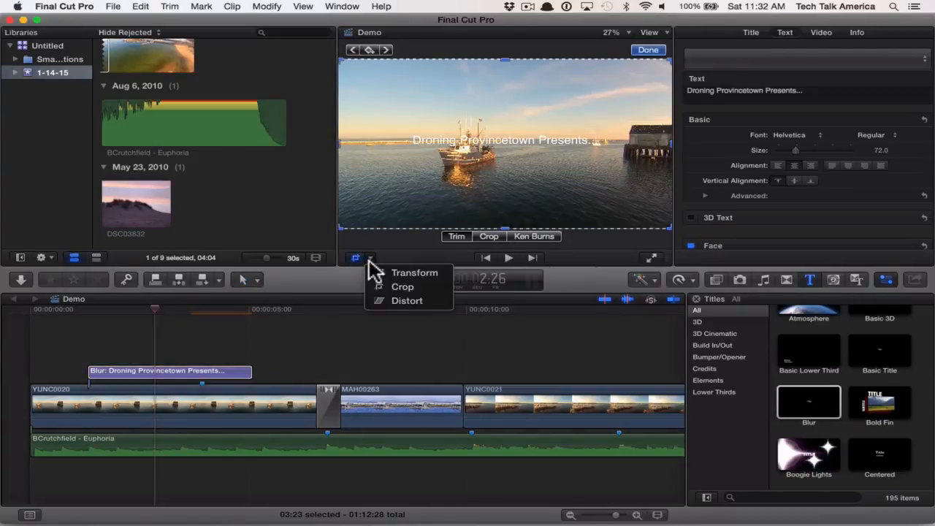
click(412, 275)
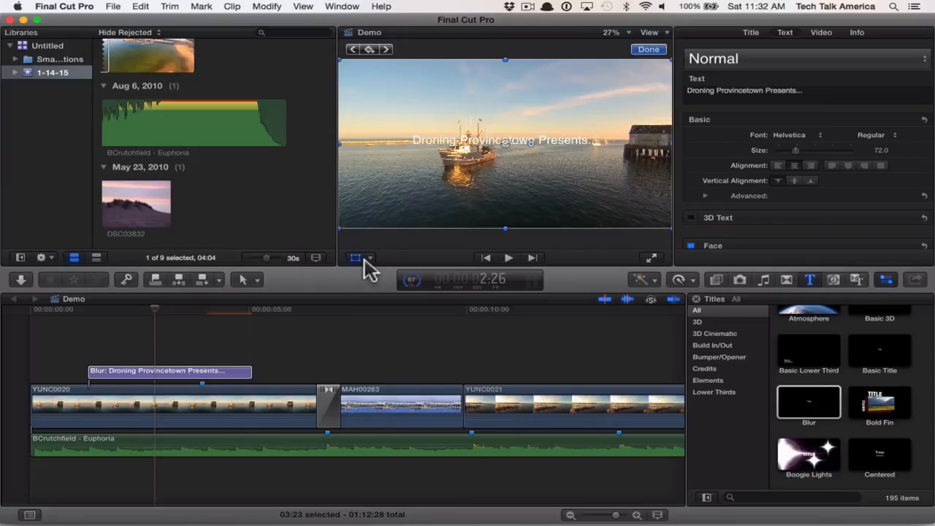
drag(549, 142, 481, 199)
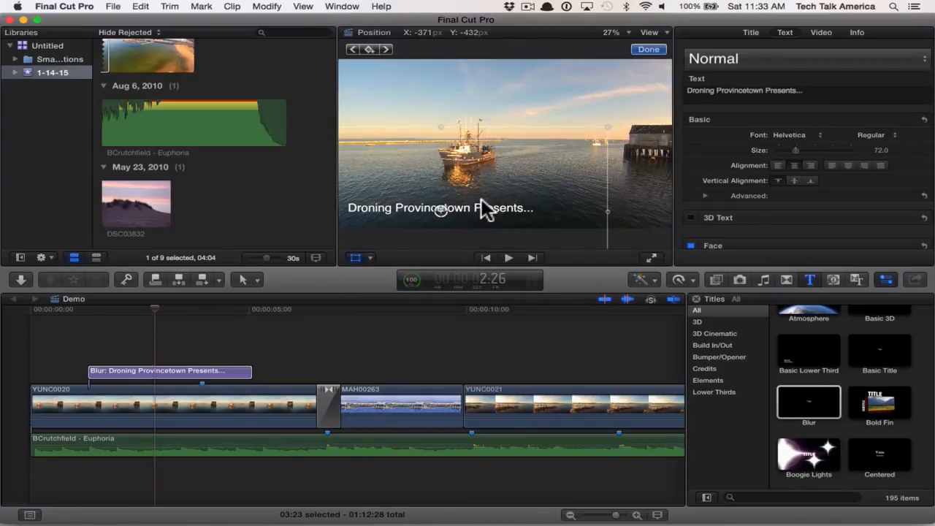
- Play the Demo timeline from 1:01 to about 5:05 to review the Blur title's animation
click(76, 309)
click(75, 309)
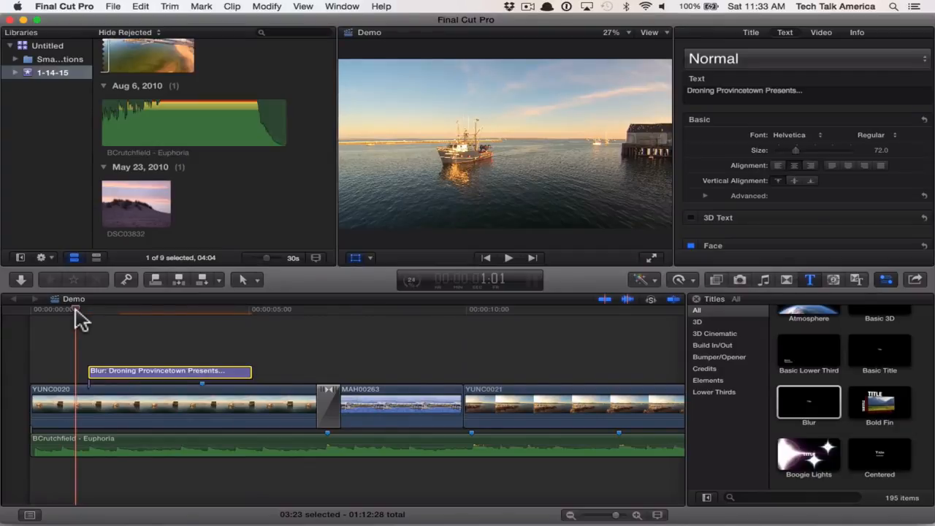
key(space)
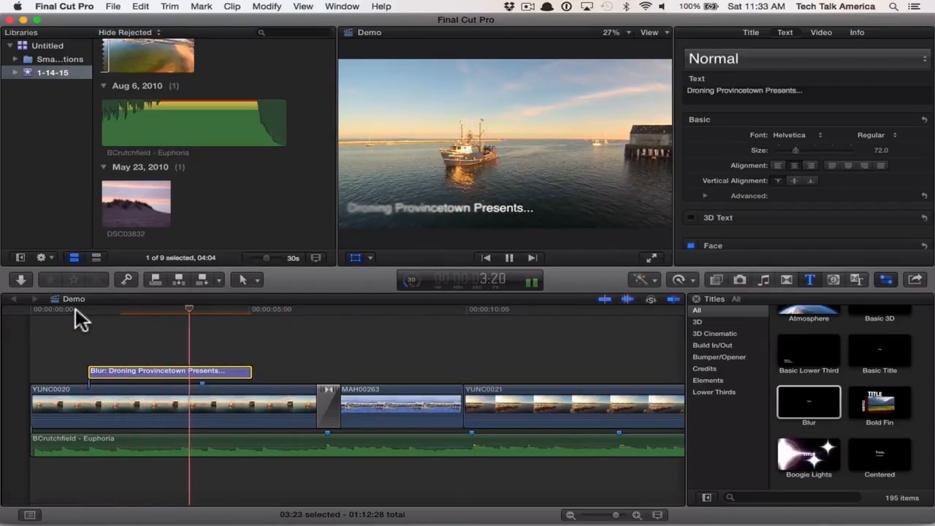
key(space)
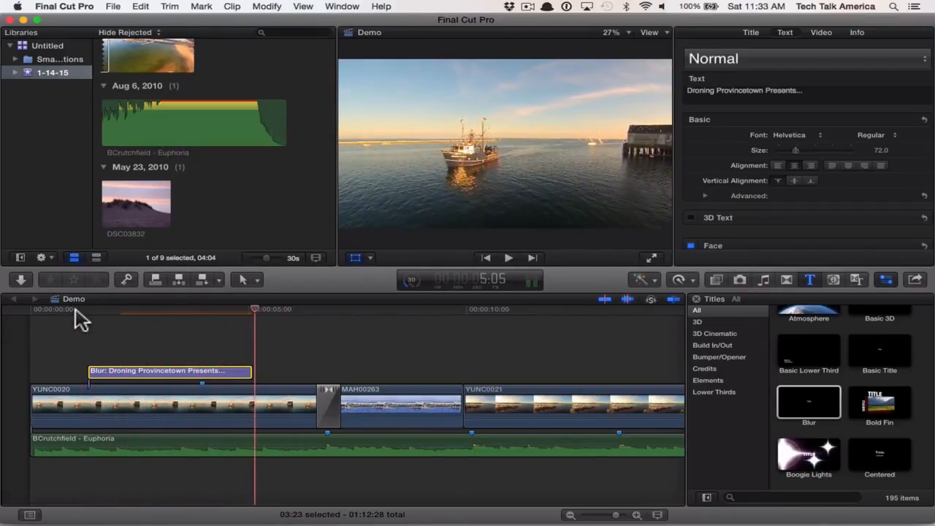
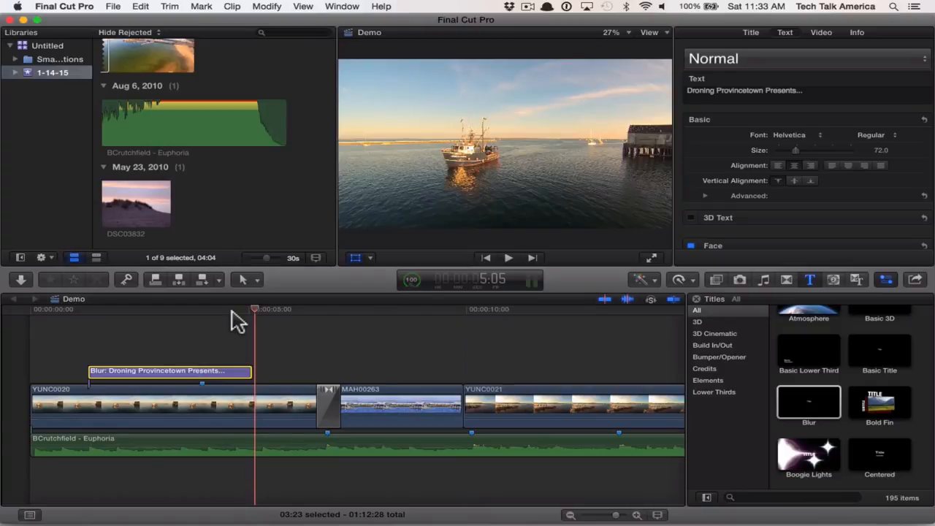
- Place the playhead at 3:16 in the Blur title and examine the available 2D and 3D text style presets
click(184, 311)
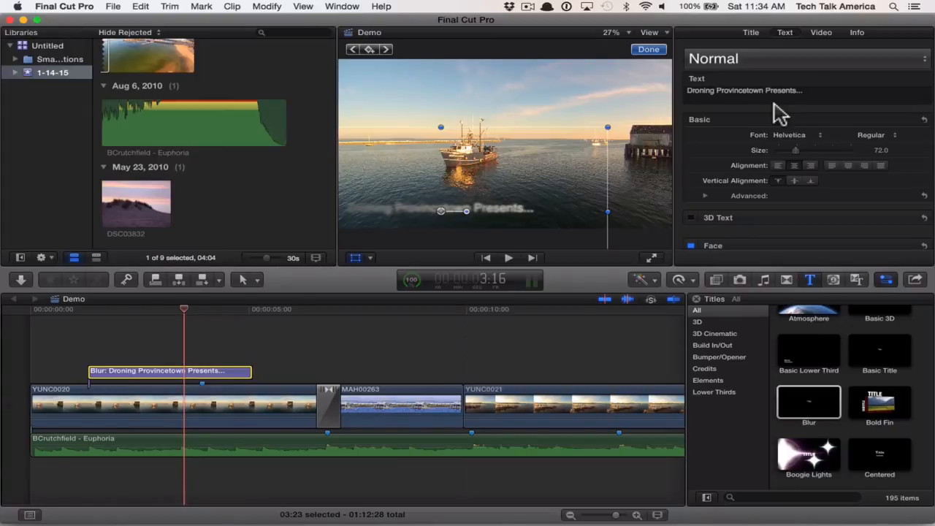
click(760, 57)
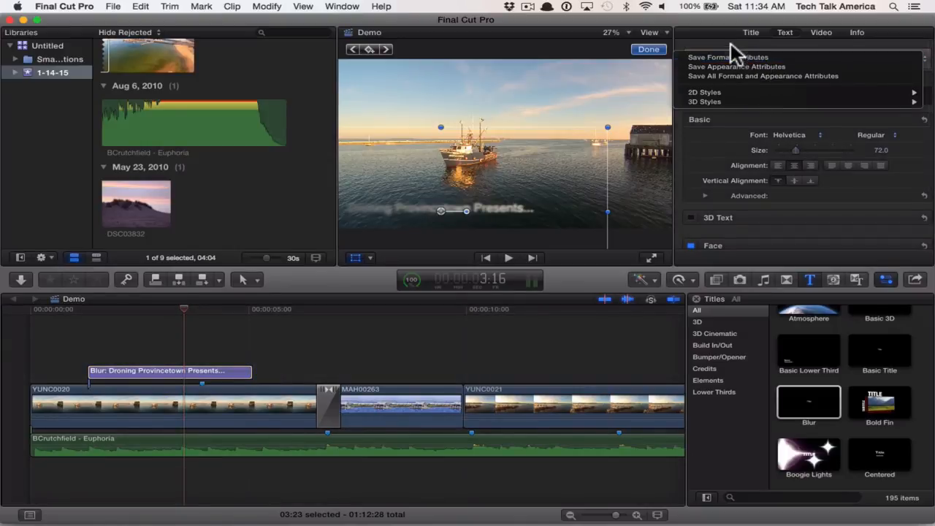
click(731, 43)
click(718, 63)
mouse_move(723, 94)
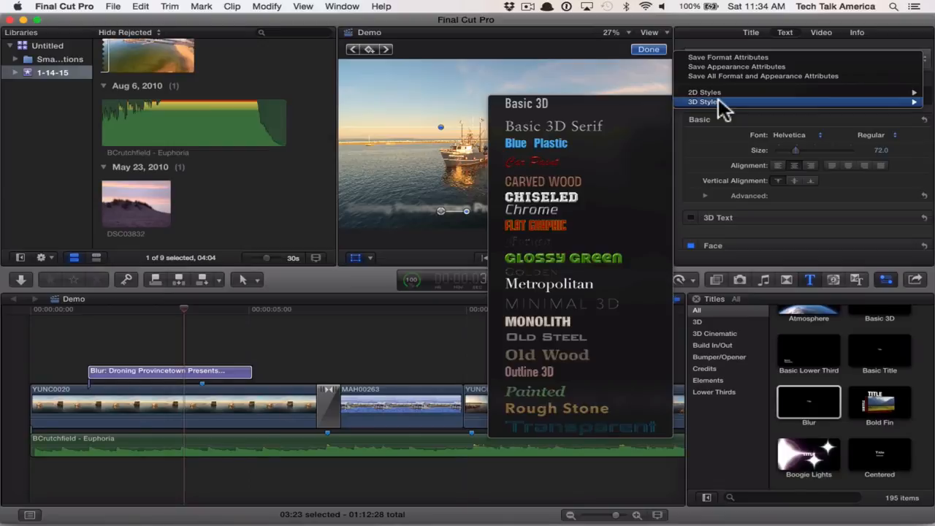
click(612, 259)
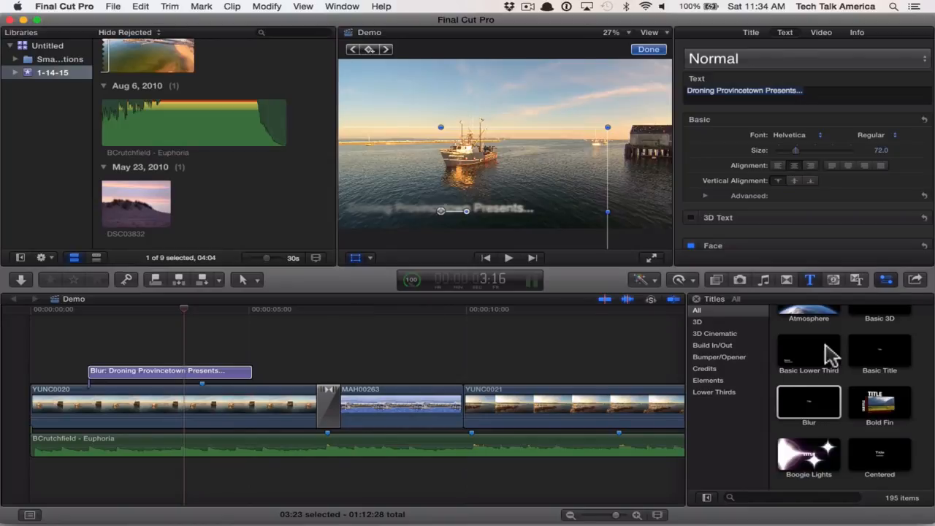
- Try inserting a second Blur title at the start of the Demo timeline before YUNC0020, and delete it
click(819, 373)
click(820, 404)
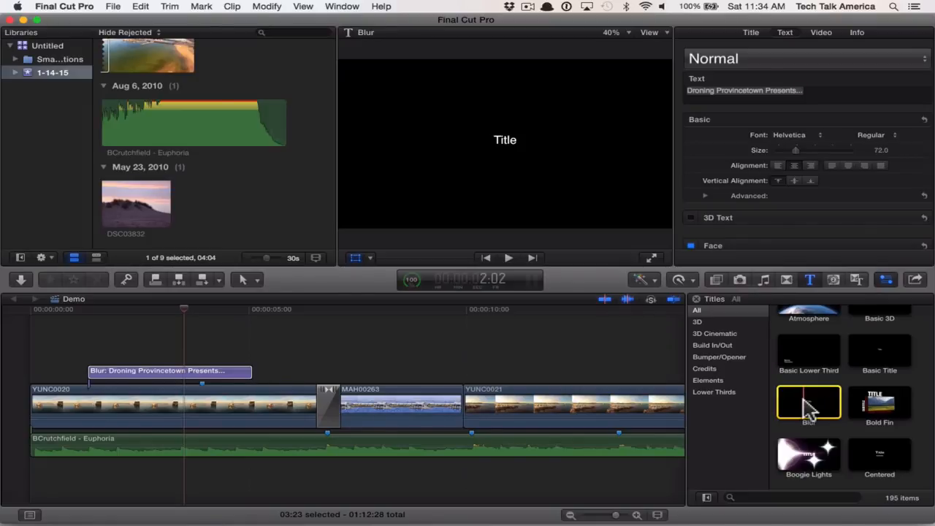
drag(804, 400, 33, 403)
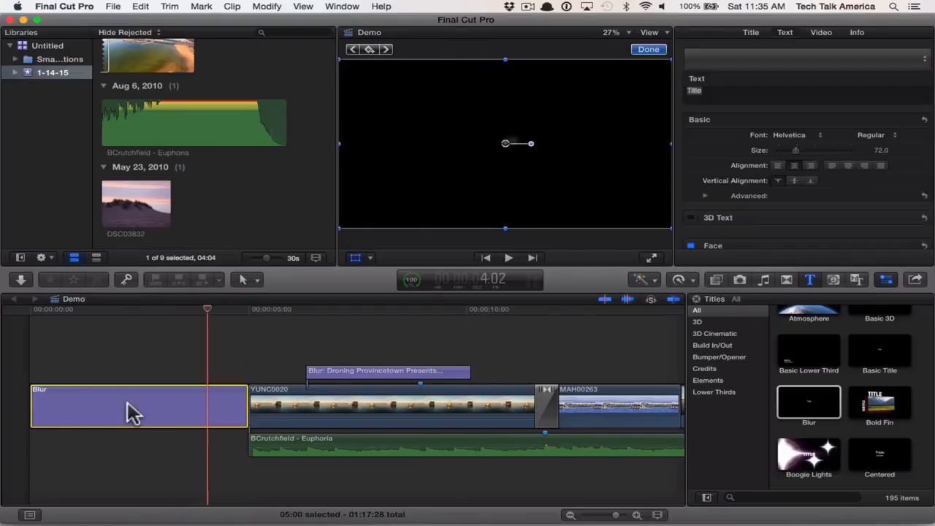
key(Delete)
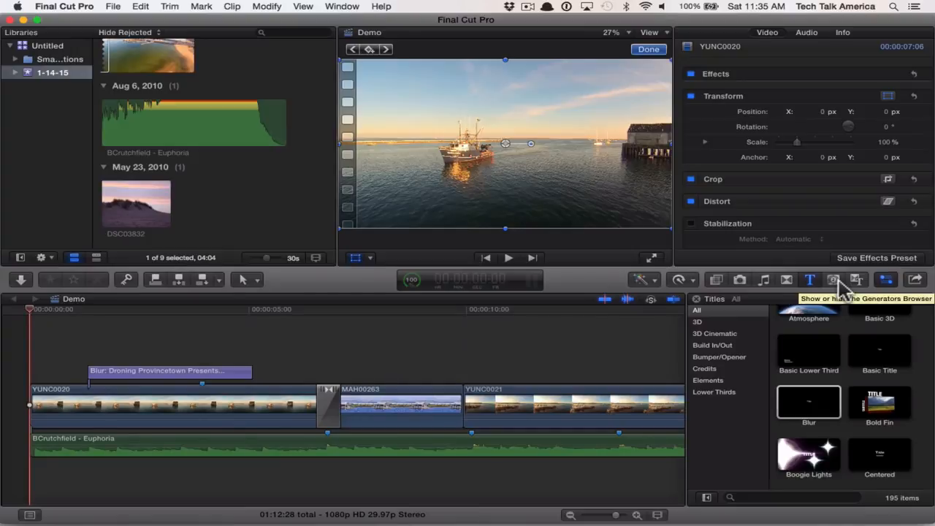
- Examine the available generators, previewing backgrounds such as Blobs, Curtain and Glimmer
click(837, 282)
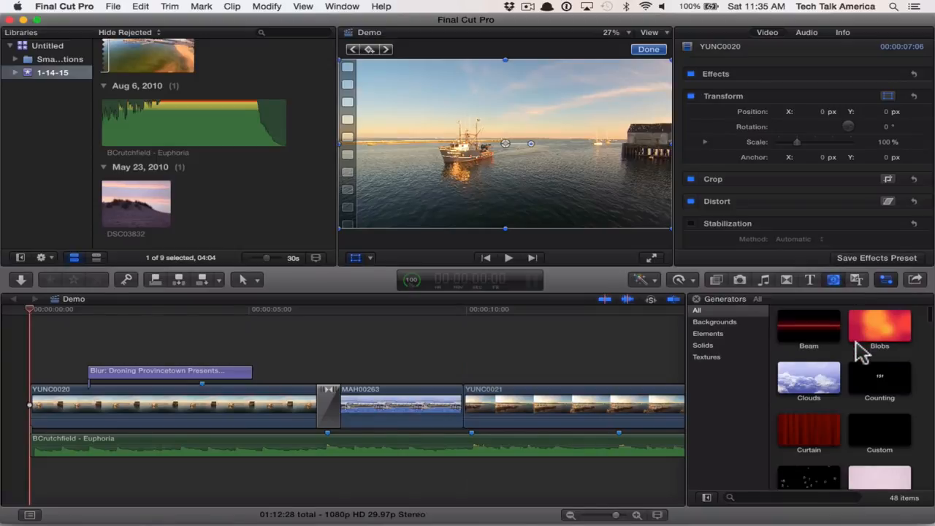
scroll(861, 354, down, 1)
scroll(862, 358, up, 1)
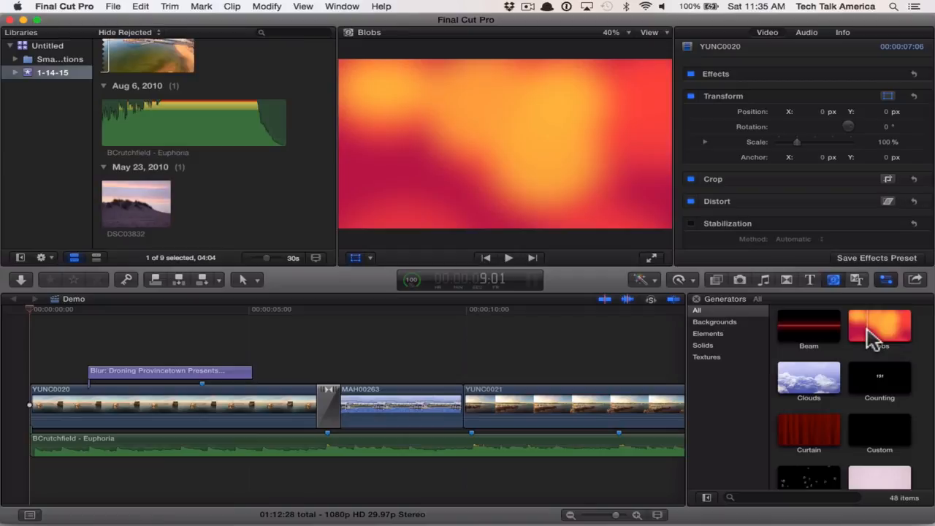
scroll(830, 396, down, 2)
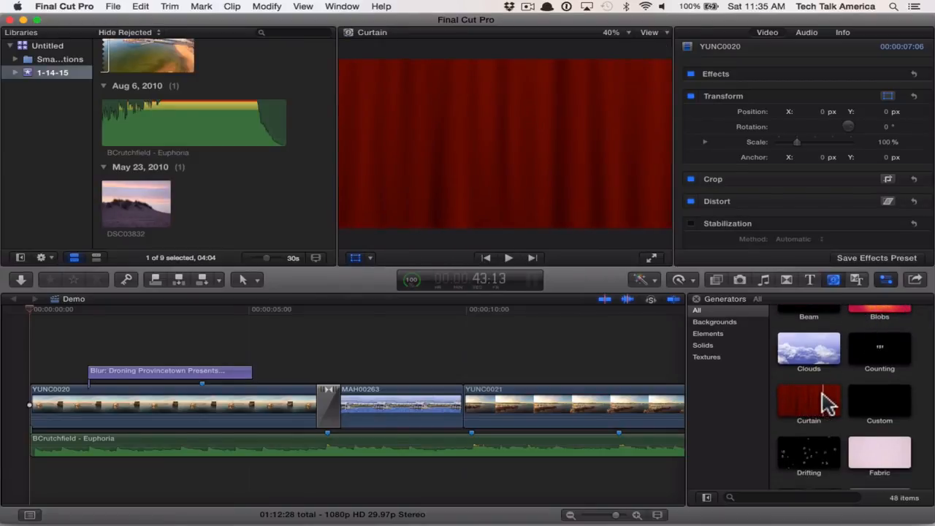
scroll(828, 400, down, 5)
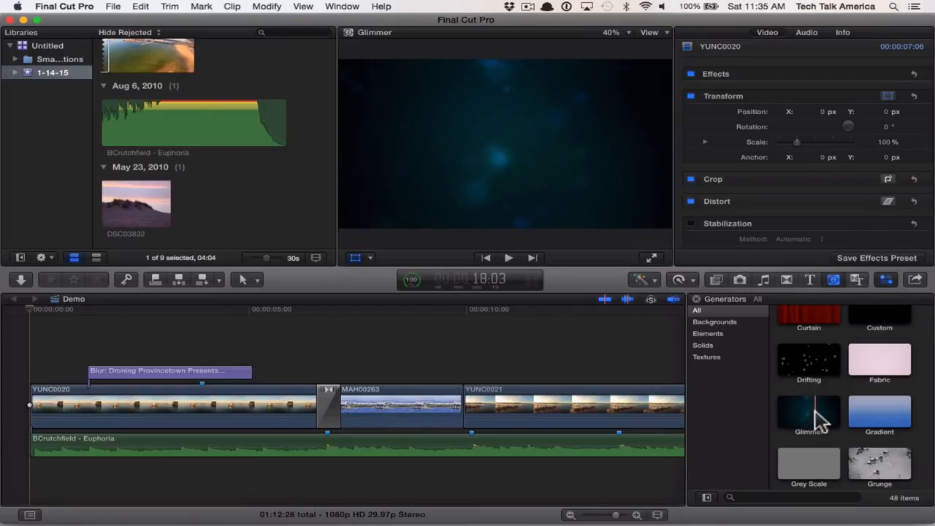
scroll(818, 418, down, 8)
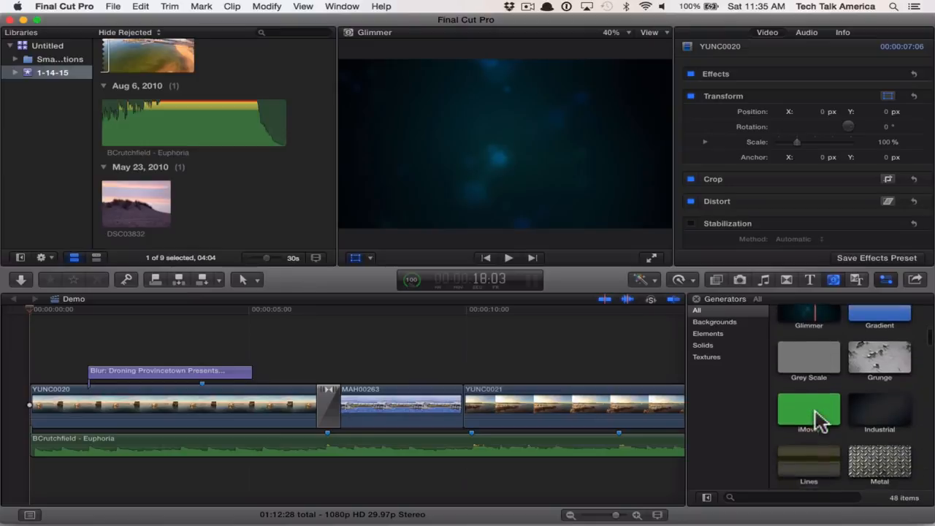
scroll(853, 429, down, 5)
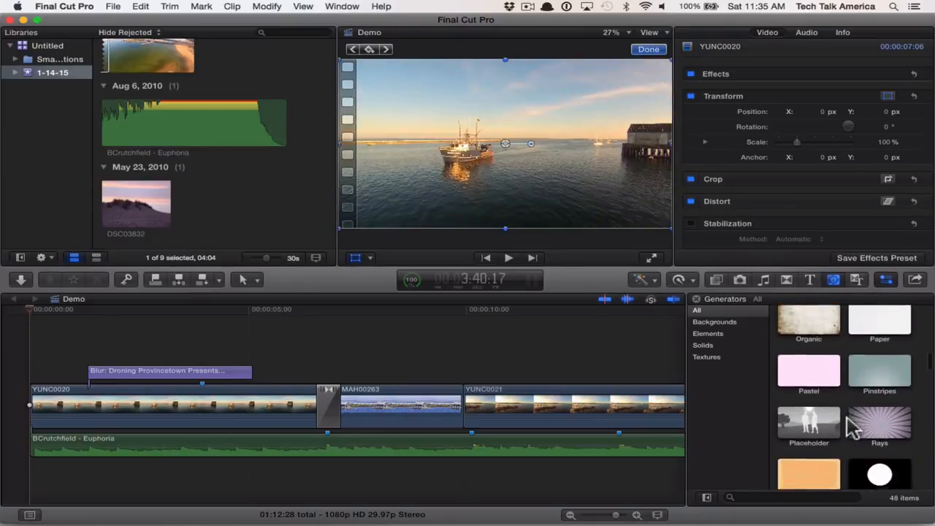
scroll(853, 429, down, 6)
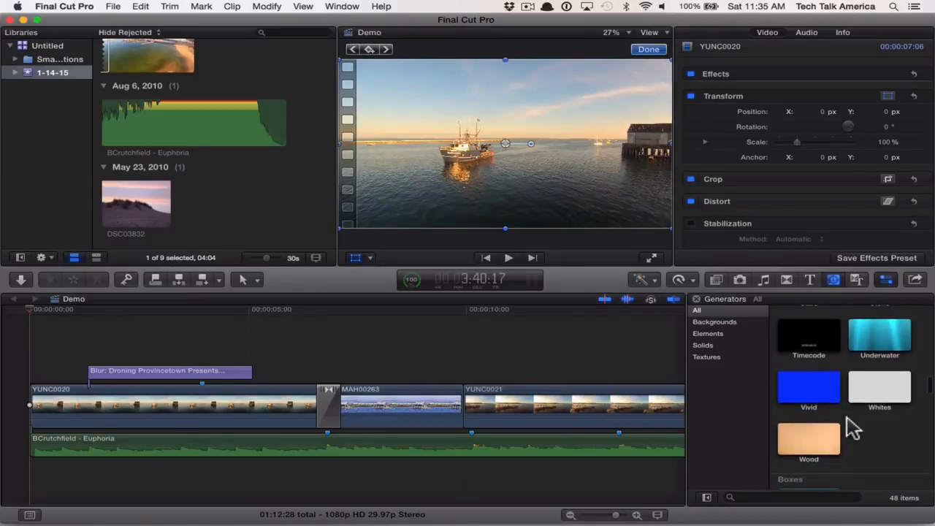
scroll(853, 430, up, 15)
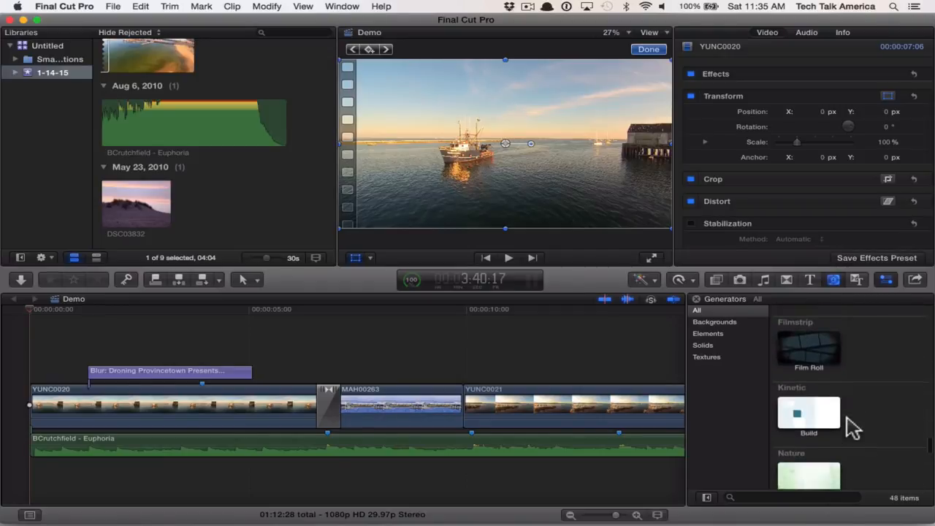
- Examine the Comic Book theme's generators, transitions and titles, previewing Slide Right, Fade and Slide
click(857, 282)
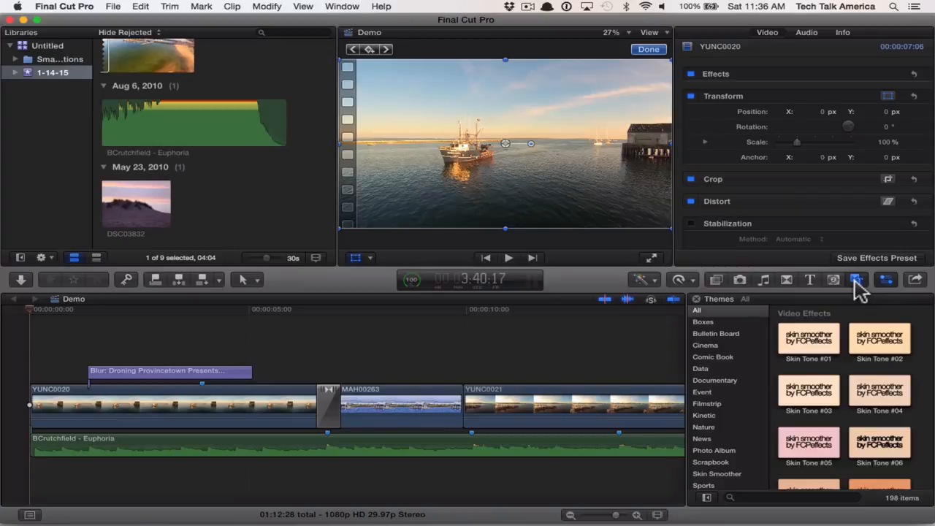
click(733, 357)
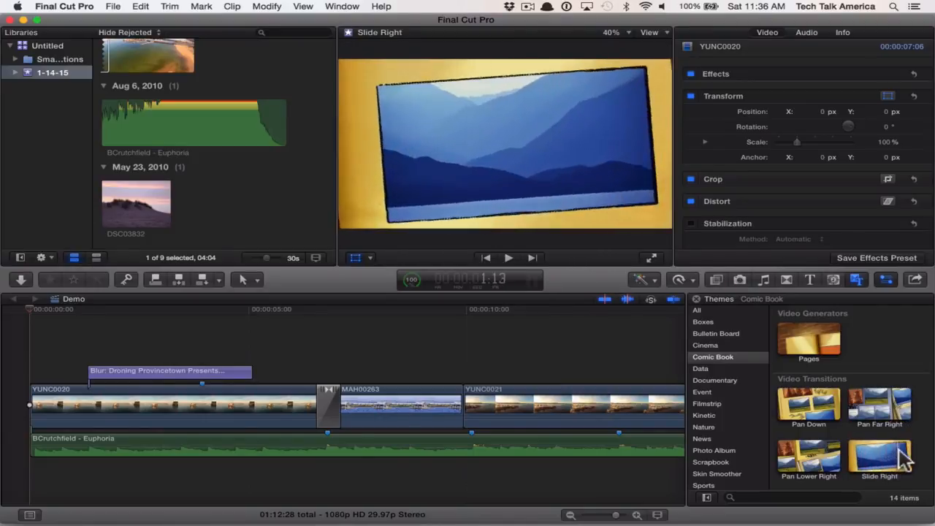
scroll(910, 457, down, 5)
scroll(912, 459, down, 1)
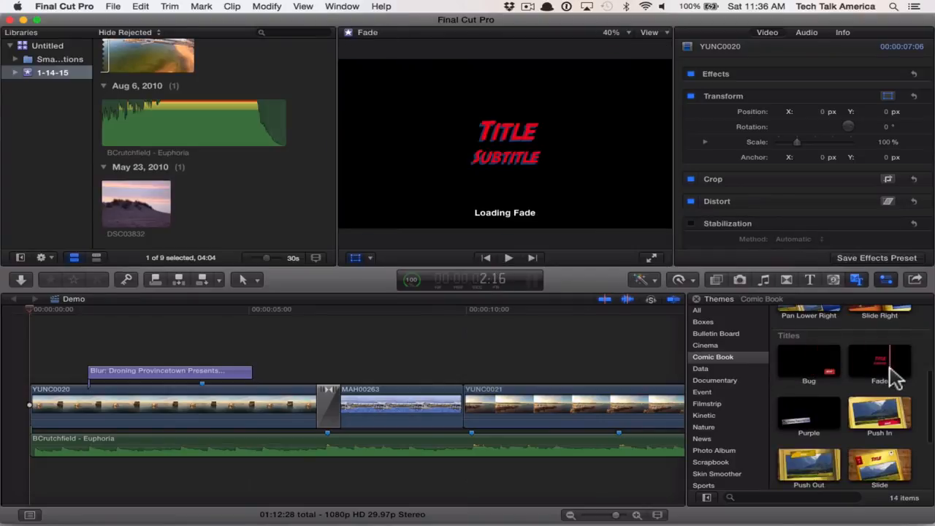
scroll(848, 458, down, 2)
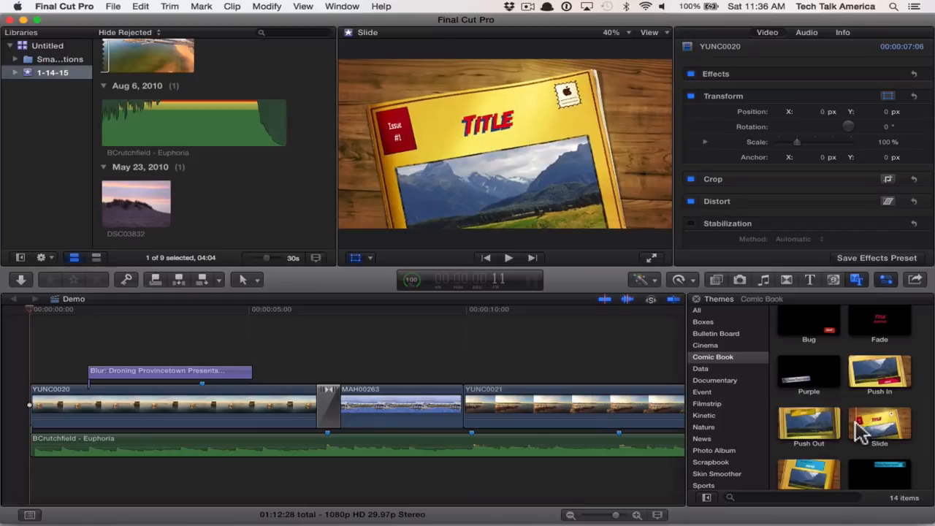
scroll(862, 431, down, 3)
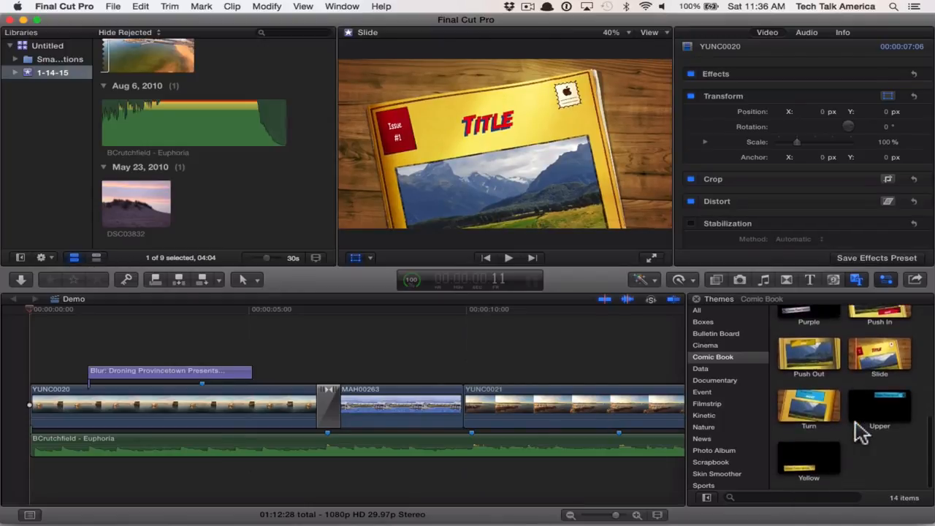
scroll(748, 352, down, 2)
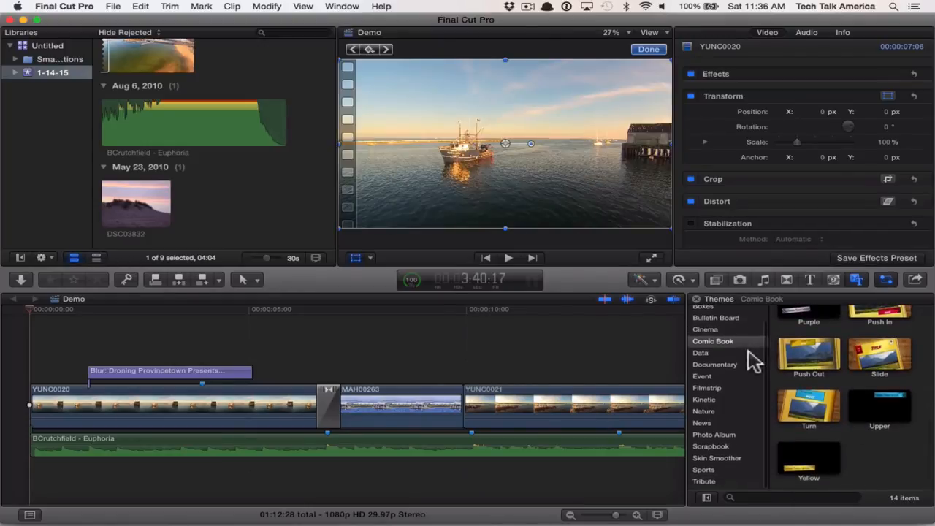
scroll(748, 351, up, 3)
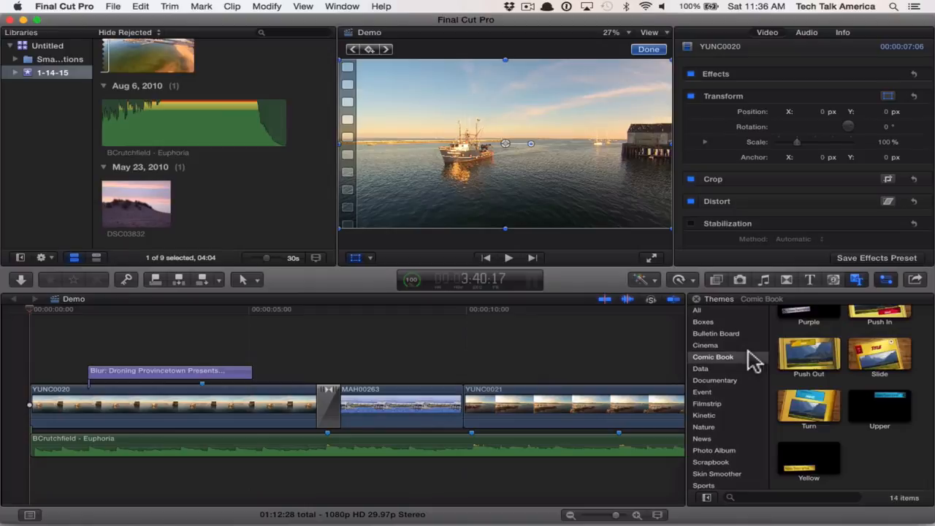
- Examine the Sports theme's items, previewing the Push and Score titles
click(714, 484)
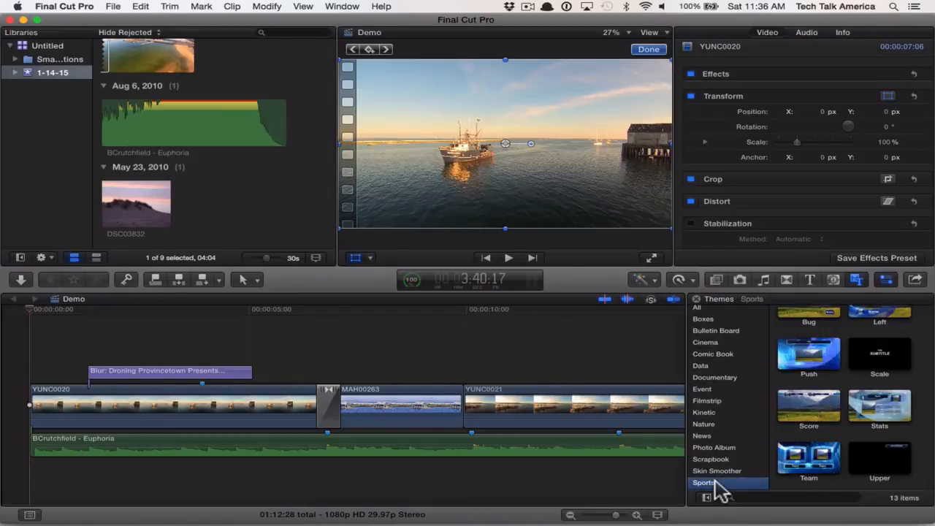
click(802, 363)
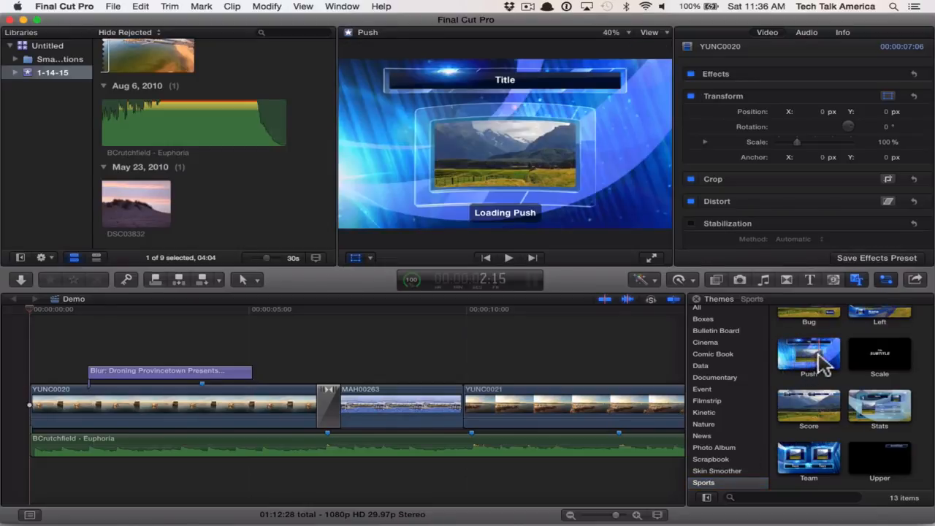
click(810, 412)
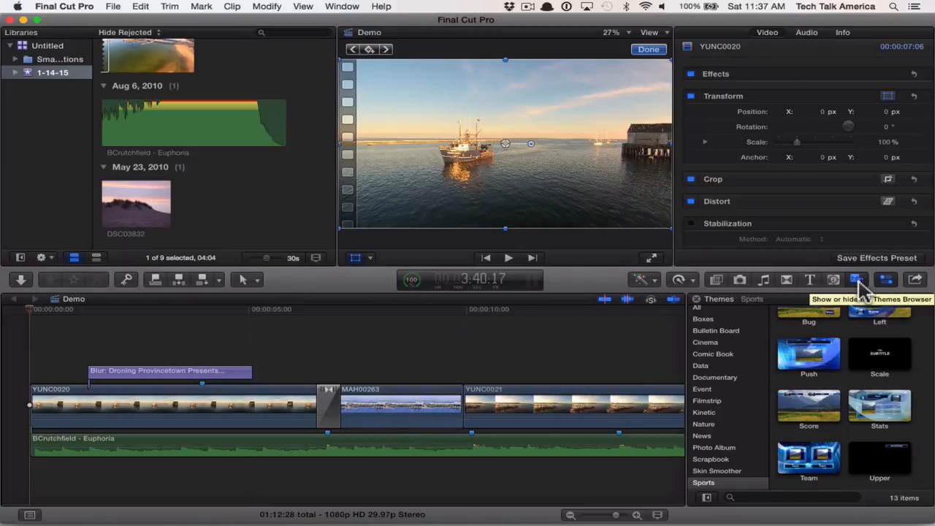
- Move the playhead to 10:04 near the start of the YUNC0021 clip and bring the whole clip into view
click(579, 355)
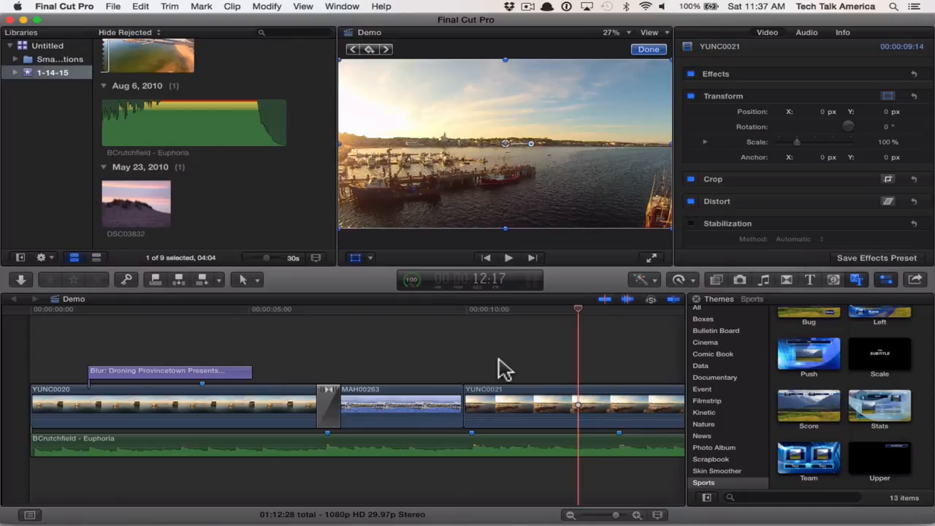
click(477, 355)
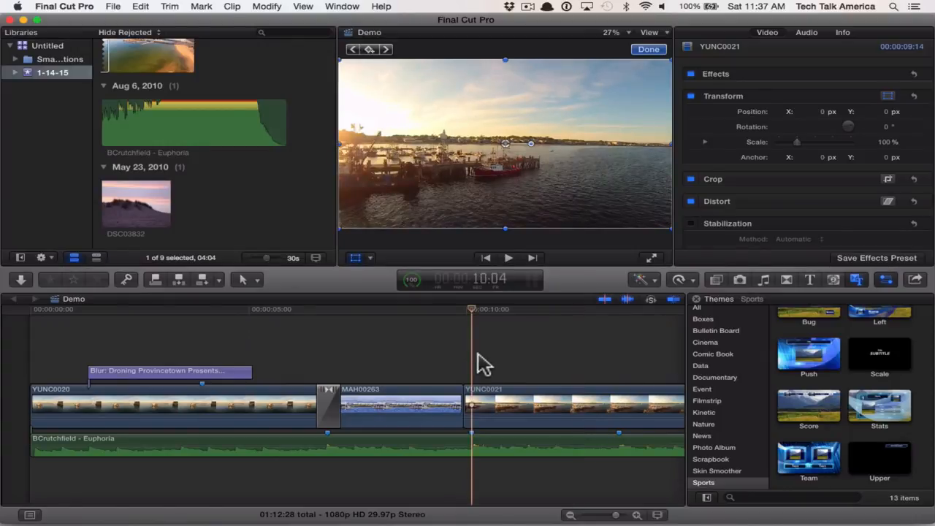
scroll(477, 354, right, 4)
scroll(483, 362, right, 5)
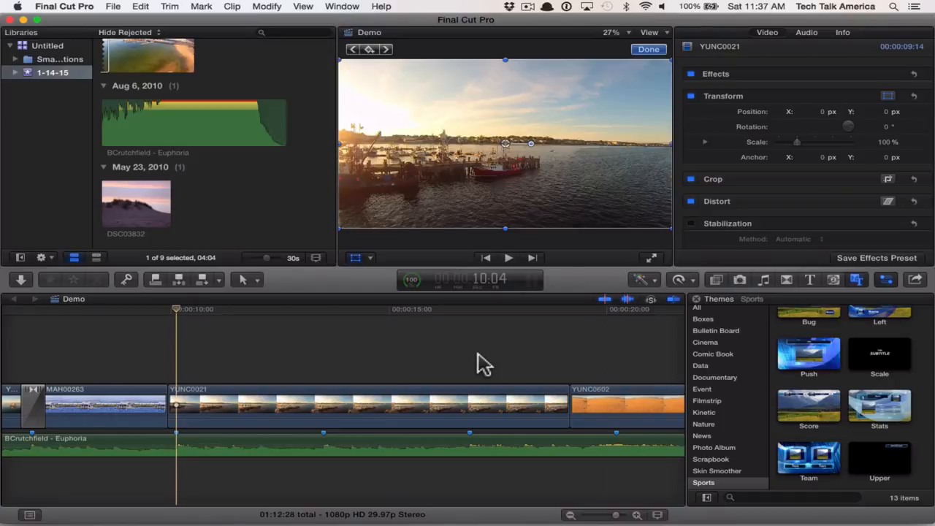
click(184, 361)
drag(180, 316, 195, 341)
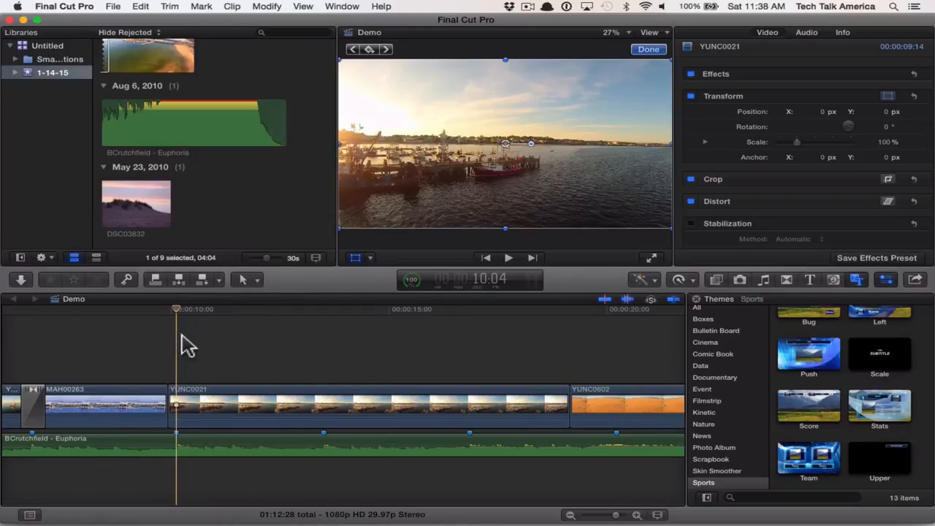
- Try Balance Color on the YUNC0021 clip
click(279, 401)
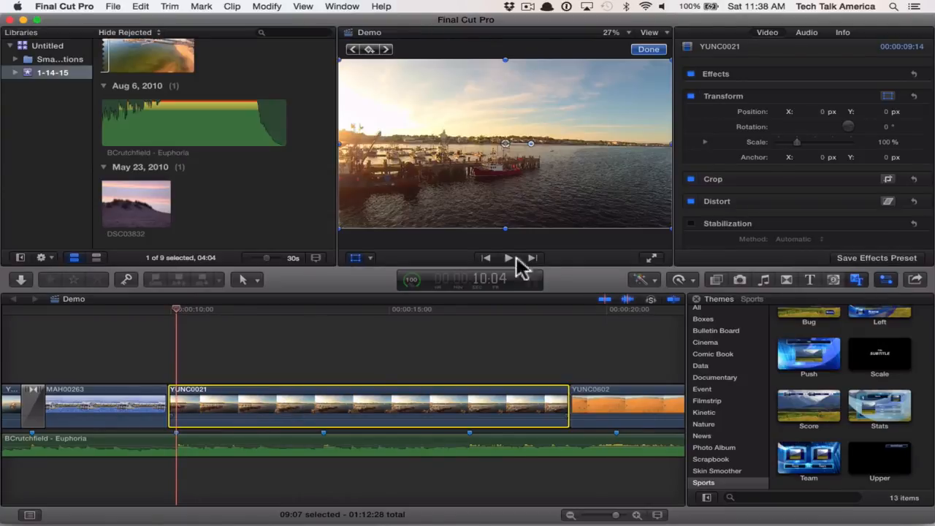
click(656, 285)
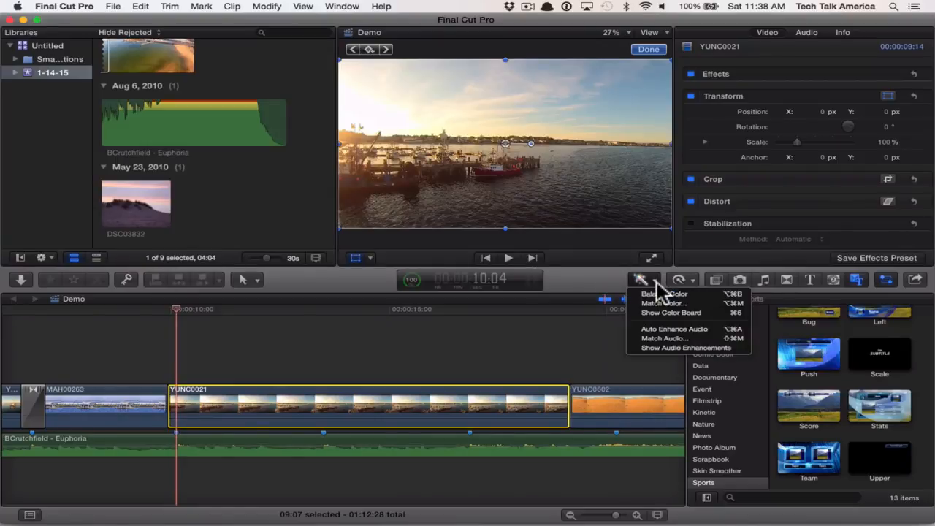
click(697, 293)
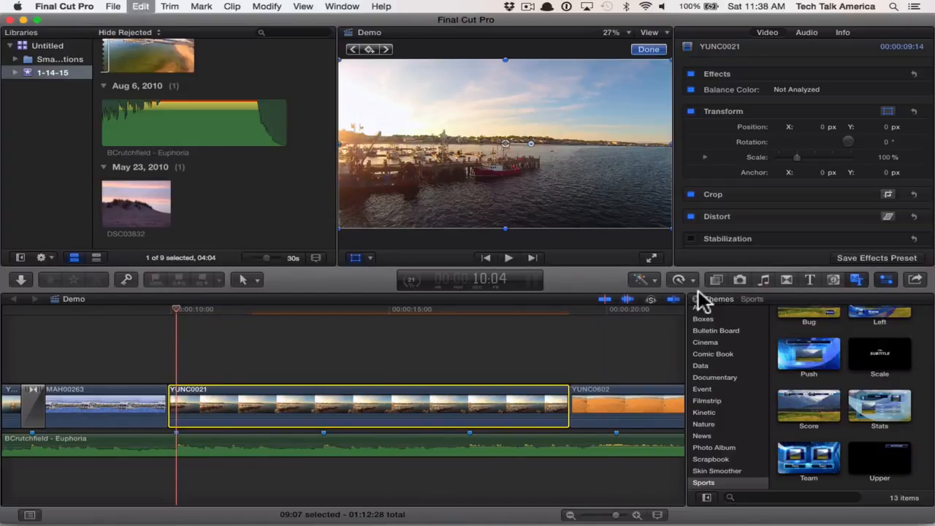
- Try matching the YUNC0021 clip's color to a frame around 6:03 in the MAH00263 clip
click(653, 279)
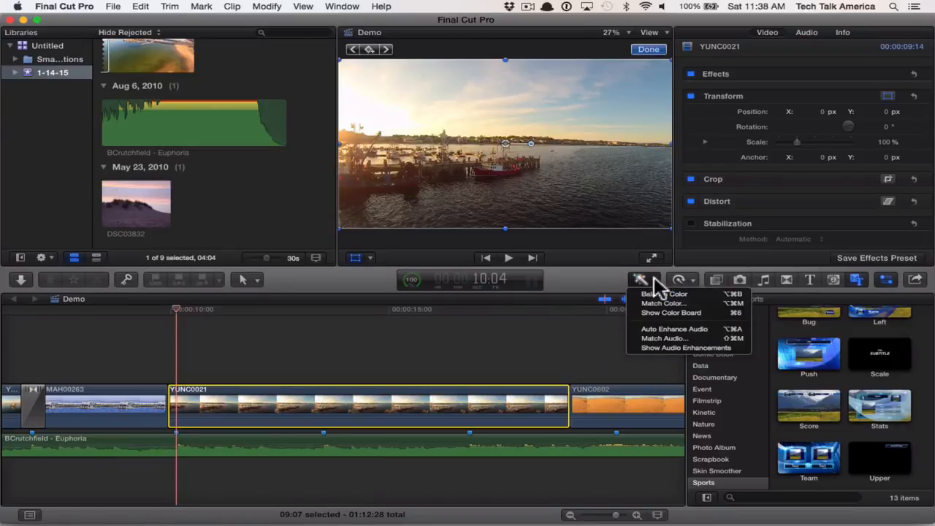
click(681, 303)
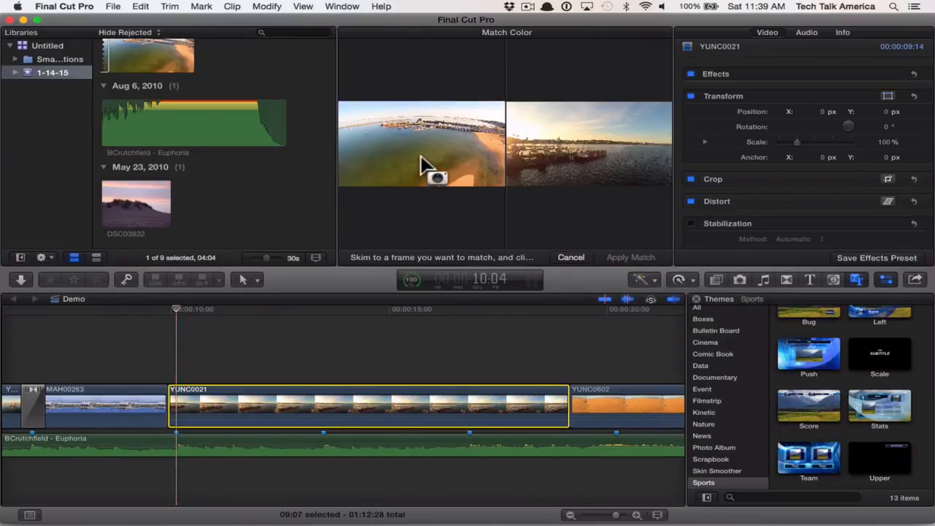
click(93, 413)
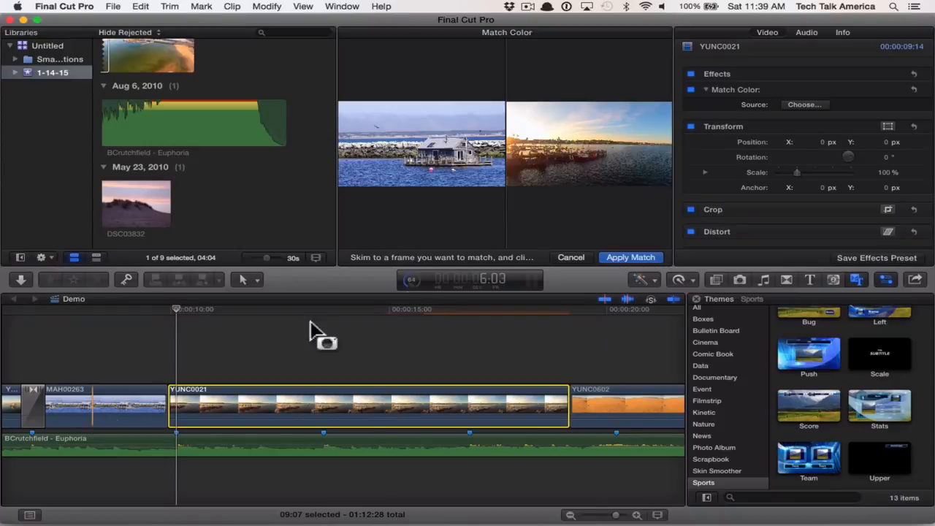
click(570, 257)
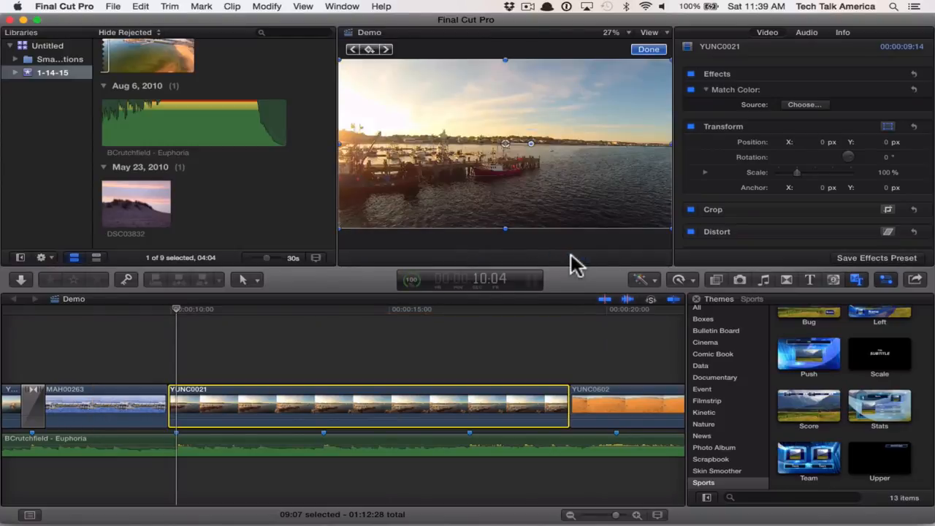
- Open the Color Board for the YUNC0021 clip and view its Color, Saturation and Exposure controls
click(653, 280)
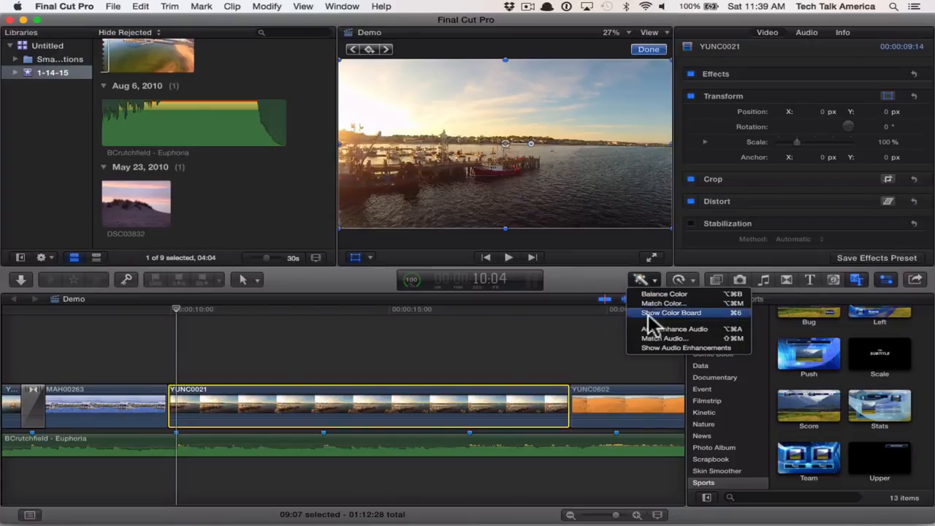
click(653, 314)
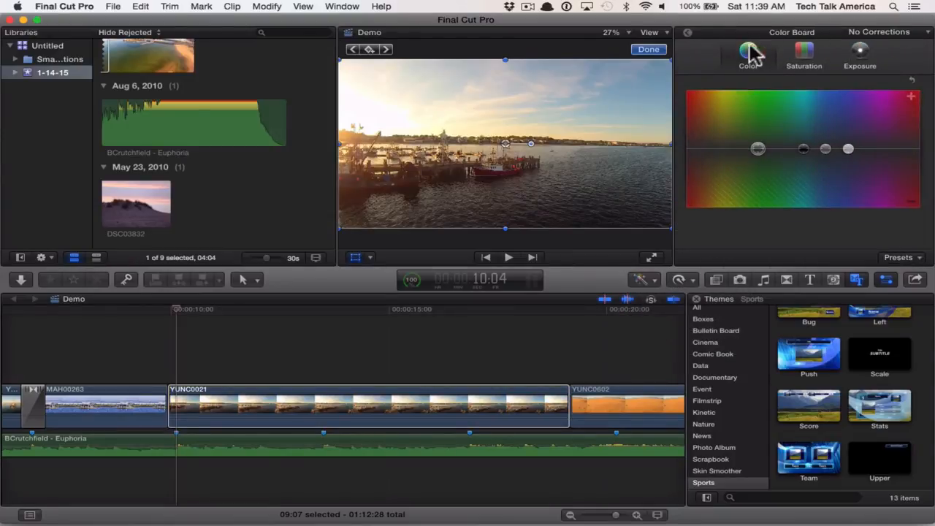
click(803, 54)
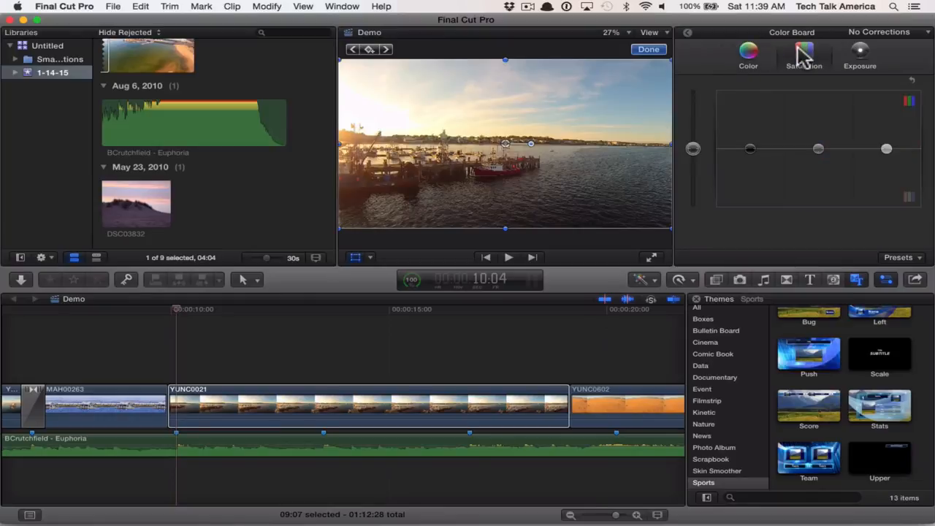
click(860, 55)
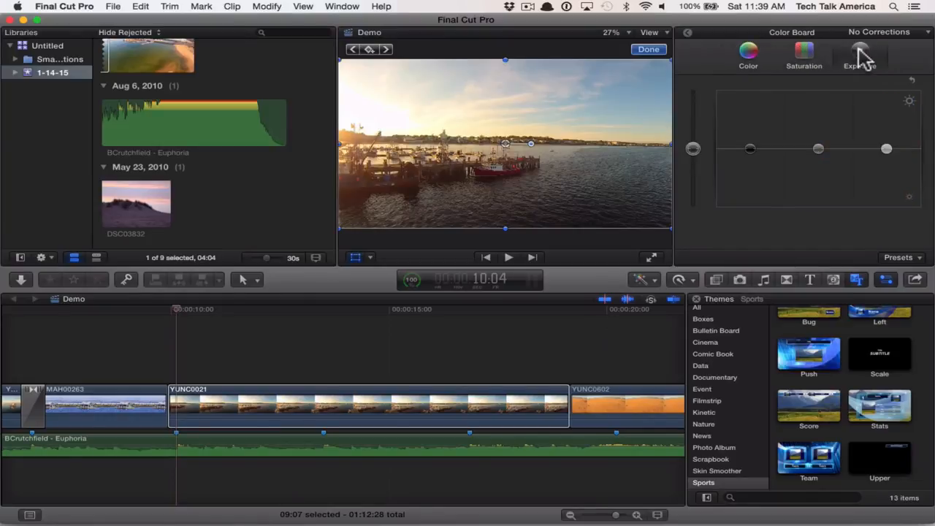
- Try shifting the YUNC0021 clip's global color tint slightly along the spectrum, and undo the shift
click(757, 54)
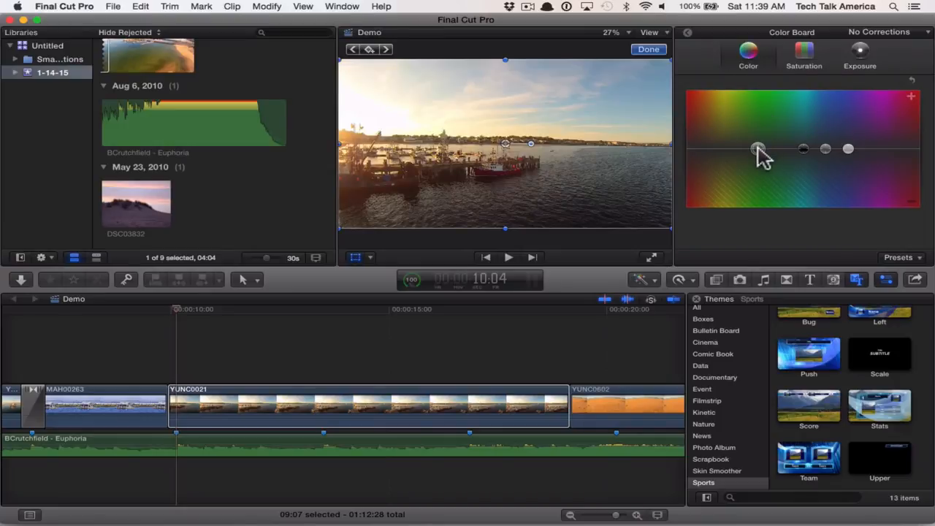
drag(757, 148, 779, 150)
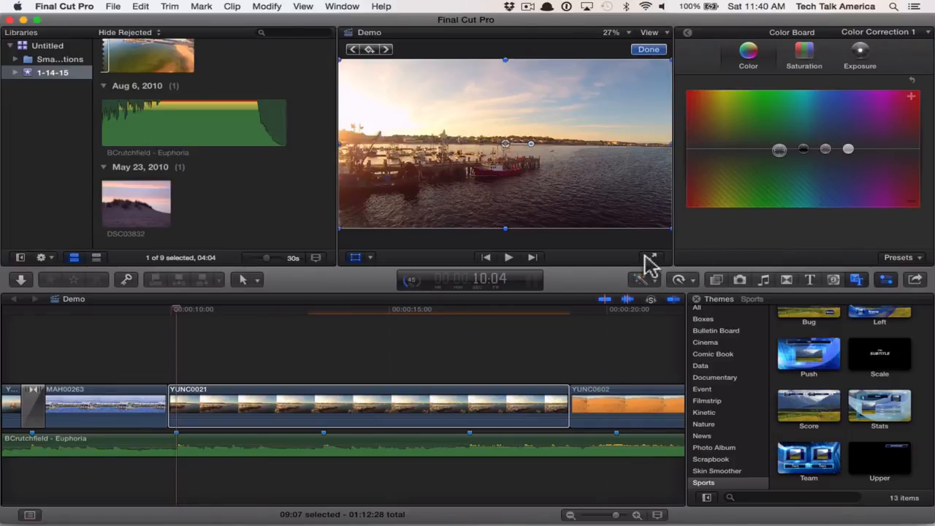
key(super+z)
- Try raising the clip's saturation to 4% in the shadows, 3% in the midtones and 4% in the highlights, and undo the changes
click(805, 59)
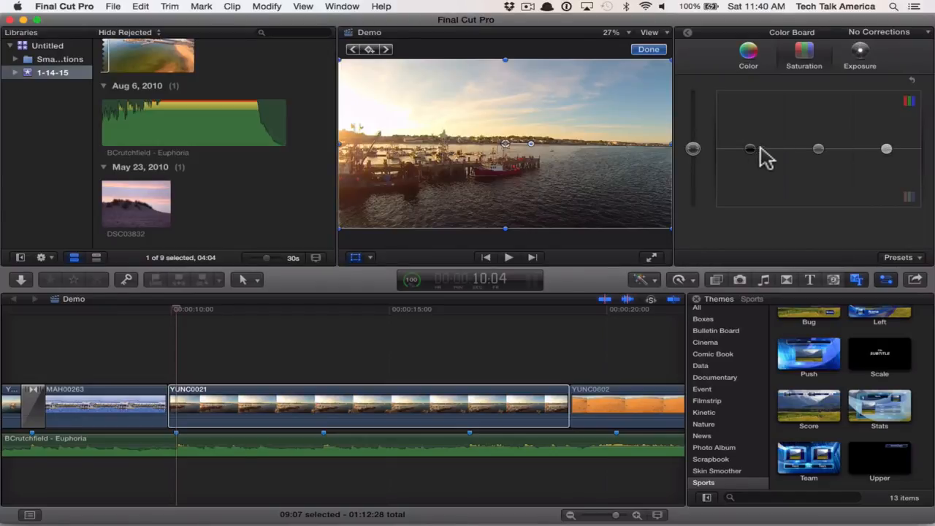
mouse_move(748, 150)
mouse_down()
mouse_move(747, 108)
mouse_move(747, 198)
mouse_move(750, 130)
mouse_move(762, 147)
mouse_up()
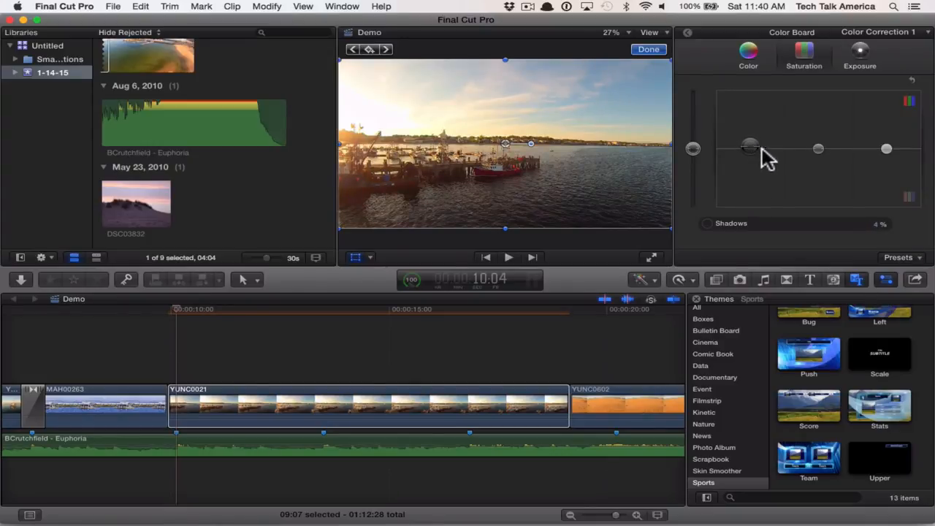
click(818, 149)
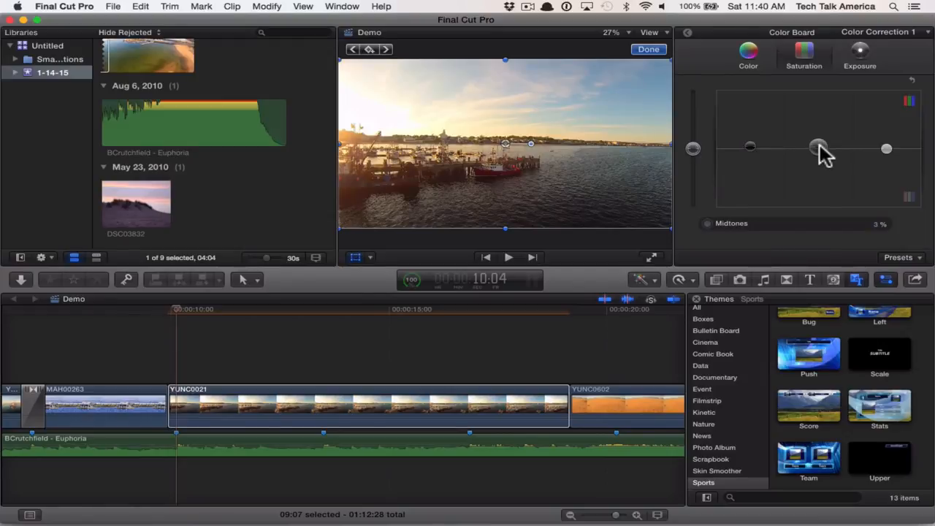
click(886, 149)
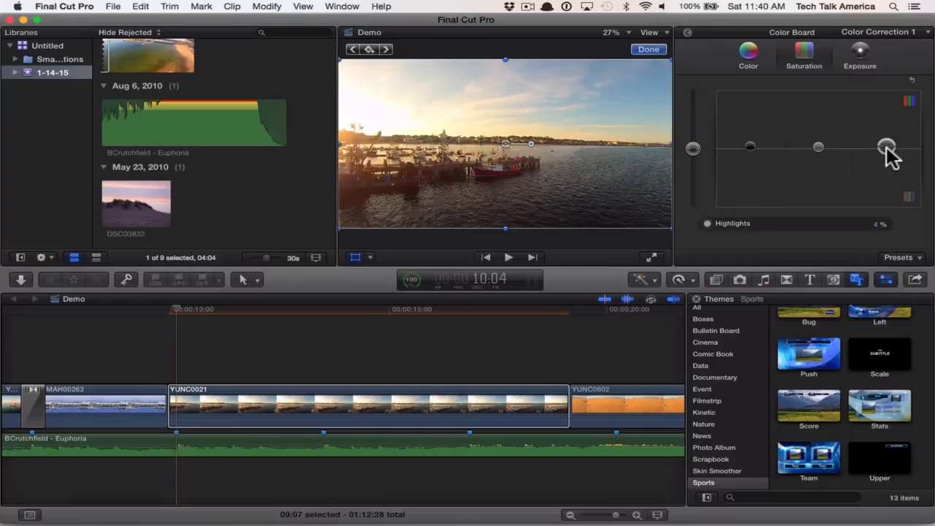
drag(886, 147, 886, 148)
key(super+z)
key(super+z)
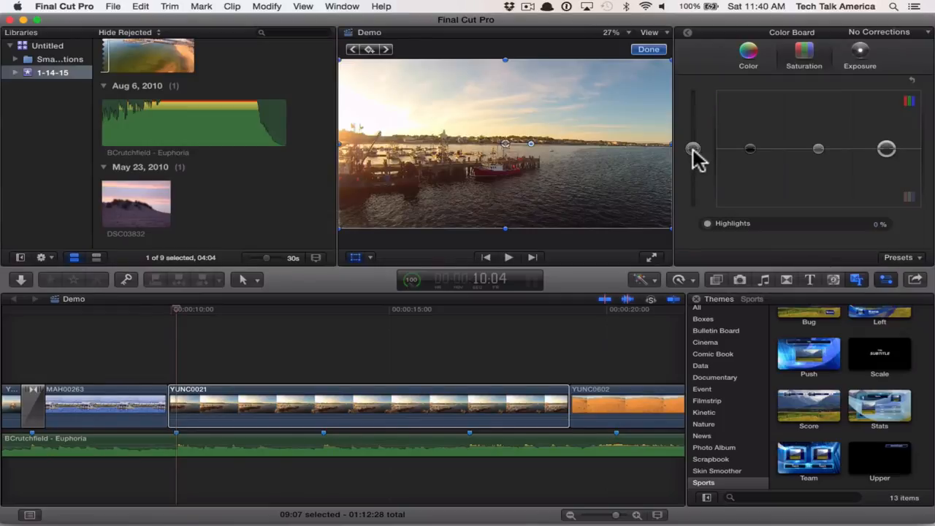
- Set the YUNC0021 clip's global saturation to 1% and its global exposure to 0%
mouse_move(693, 151)
mouse_down()
mouse_move(697, 113)
mouse_move(698, 143)
mouse_up()
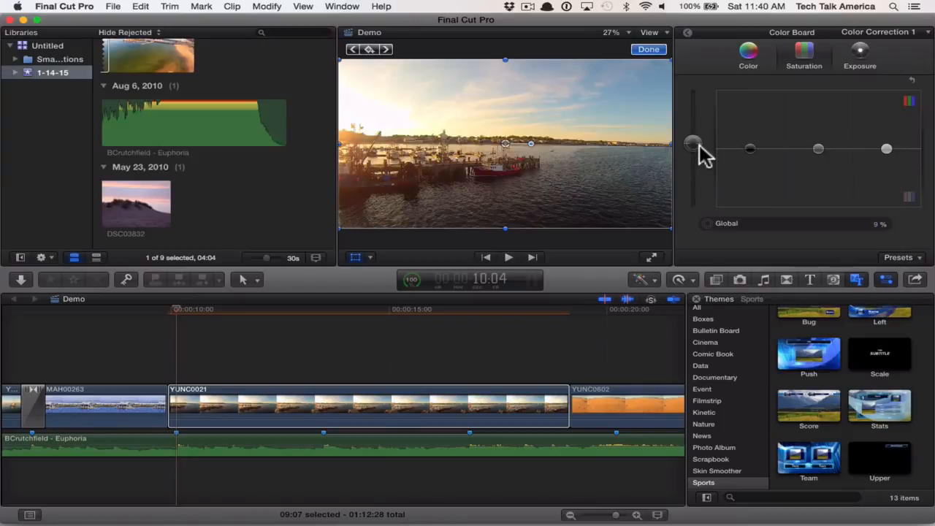
mouse_move(699, 144)
mouse_down()
mouse_move(699, 286)
mouse_move(694, 157)
mouse_up()
click(860, 57)
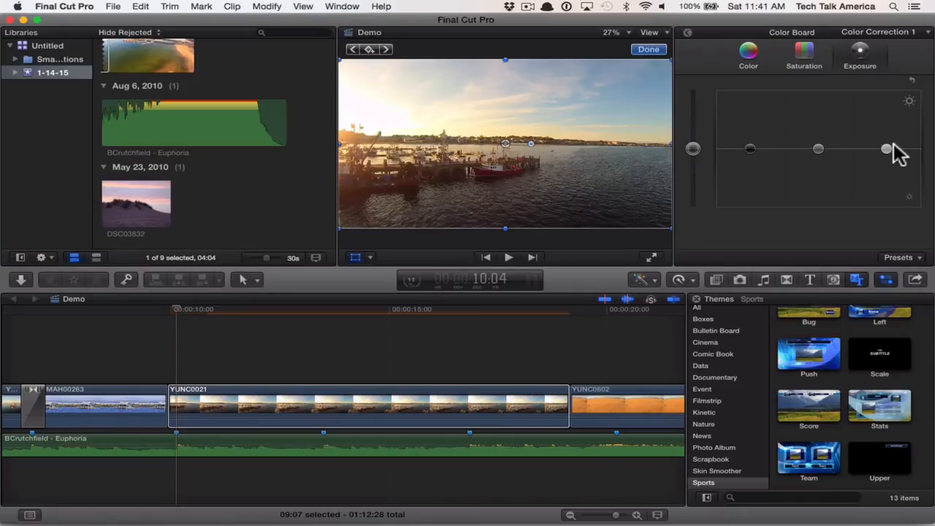
mouse_move(693, 149)
mouse_down()
mouse_move(694, 118)
mouse_move(693, 166)
mouse_move(694, 149)
mouse_up()
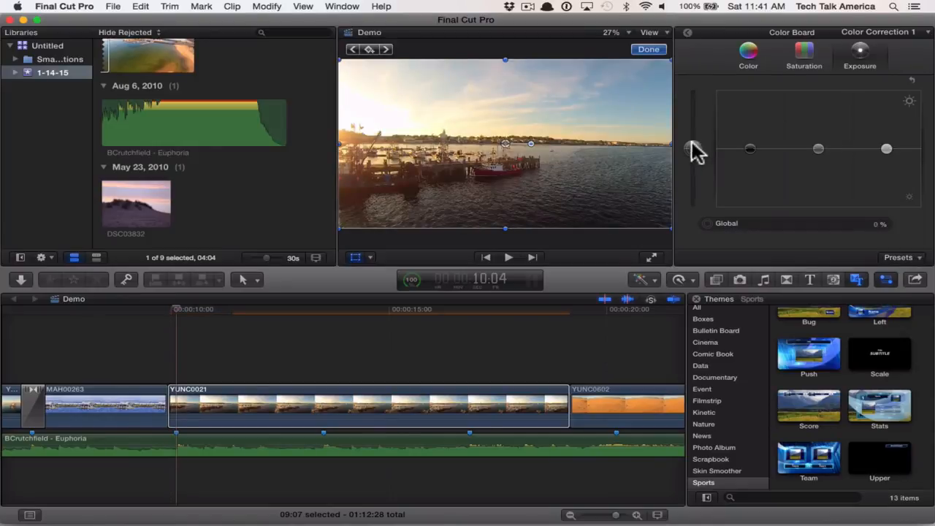
- Split the YUNC0021 clip at the music beat marker at 16:26
click(181, 333)
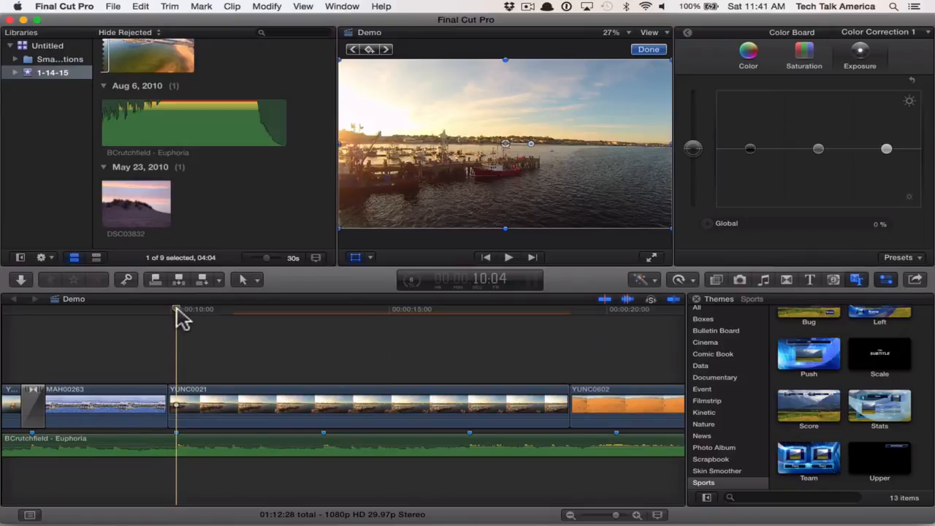
drag(177, 308, 461, 308)
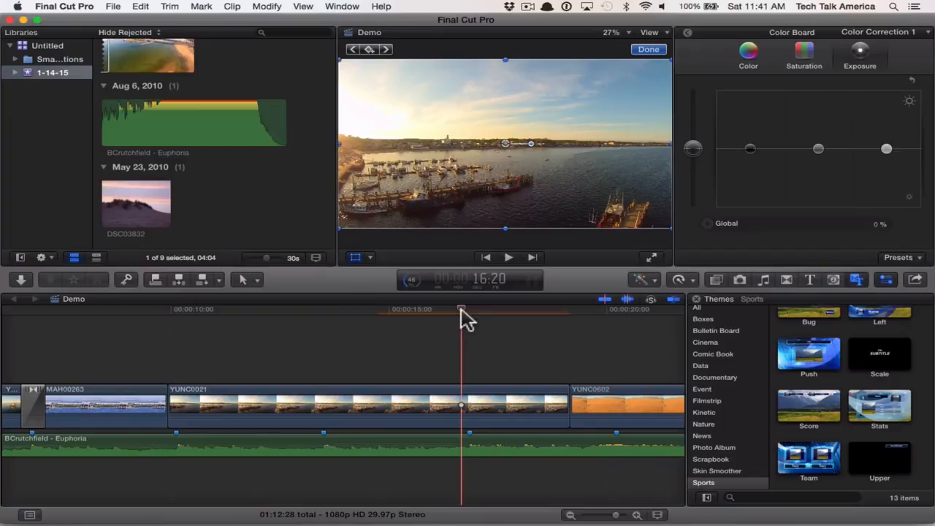
drag(461, 308, 467, 308)
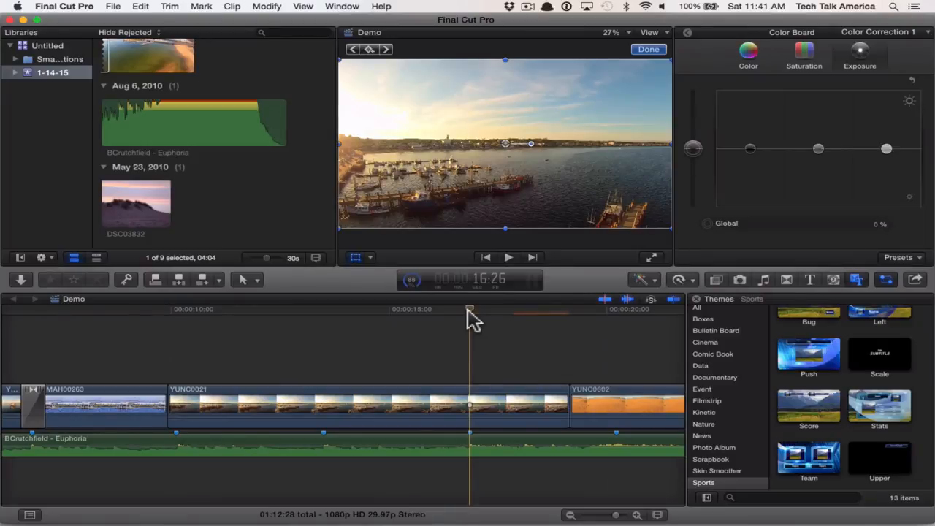
key(b)
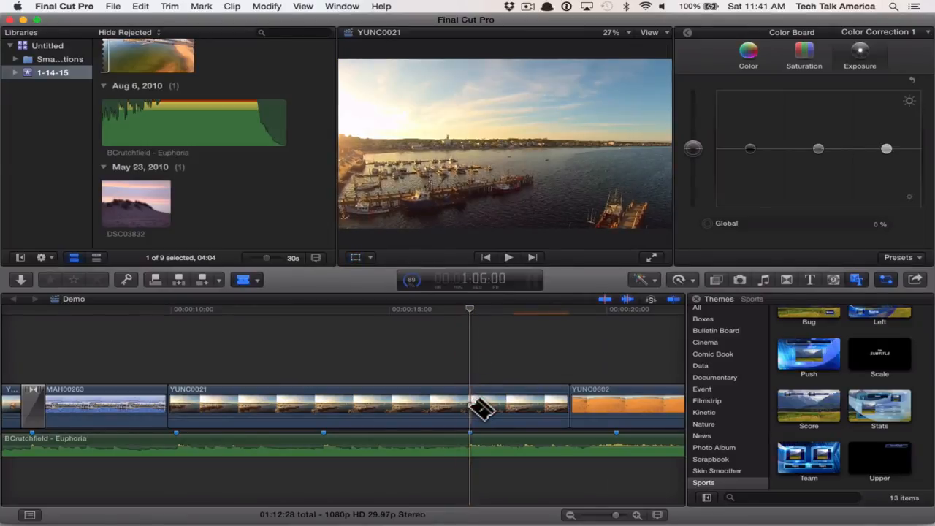
click(471, 406)
key(a)
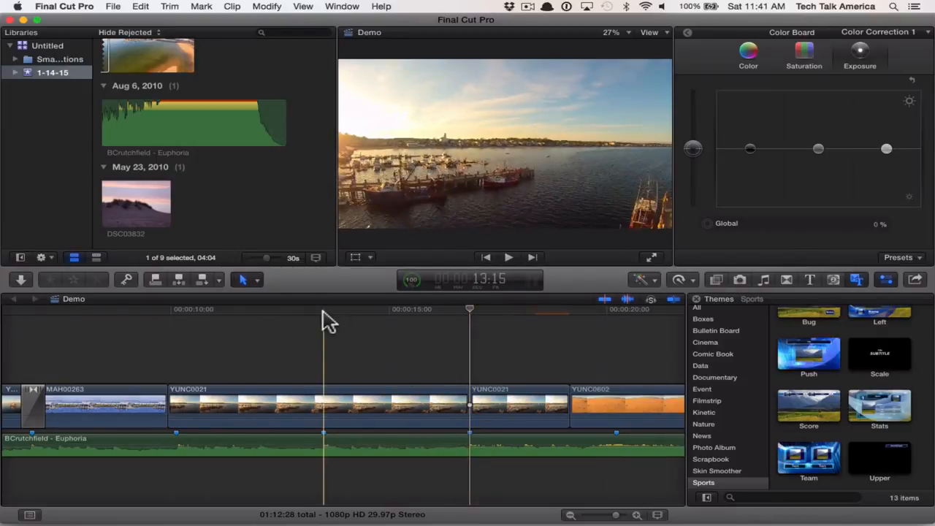
- Retime the first YUNC0021 segment to Fast 2x and play the result
click(324, 319)
click(298, 422)
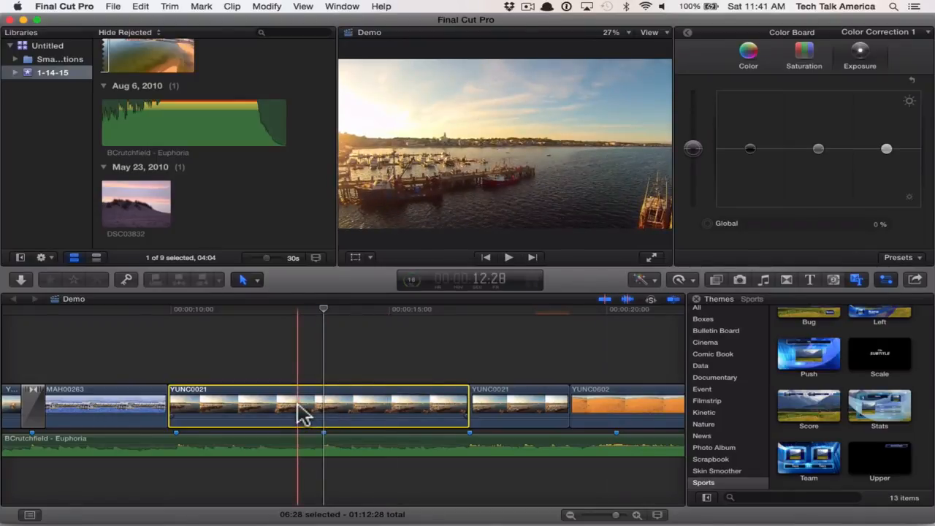
click(268, 7)
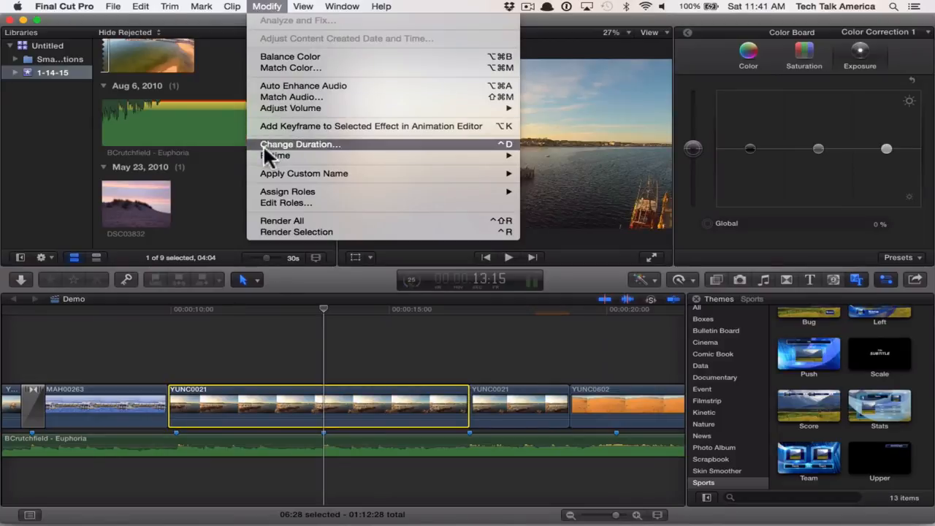
mouse_move(265, 154)
mouse_move(545, 155)
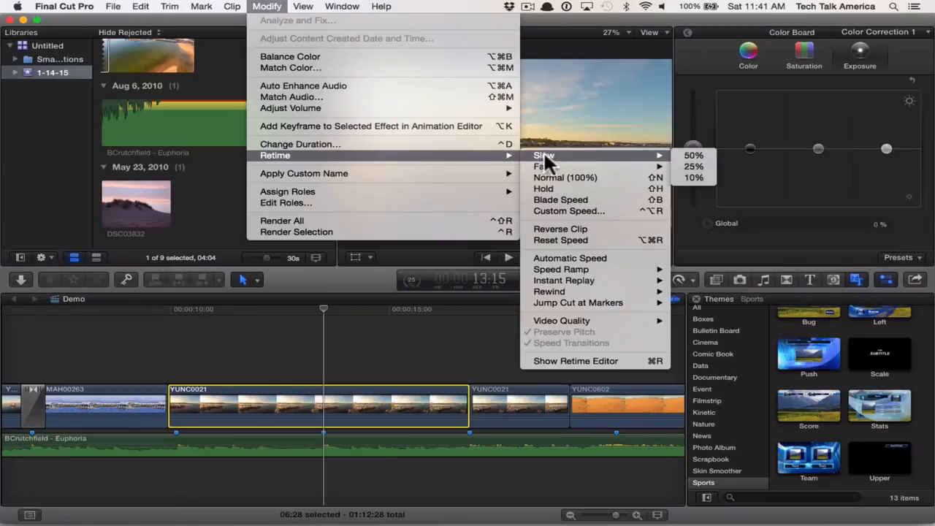
mouse_move(611, 165)
mouse_move(640, 163)
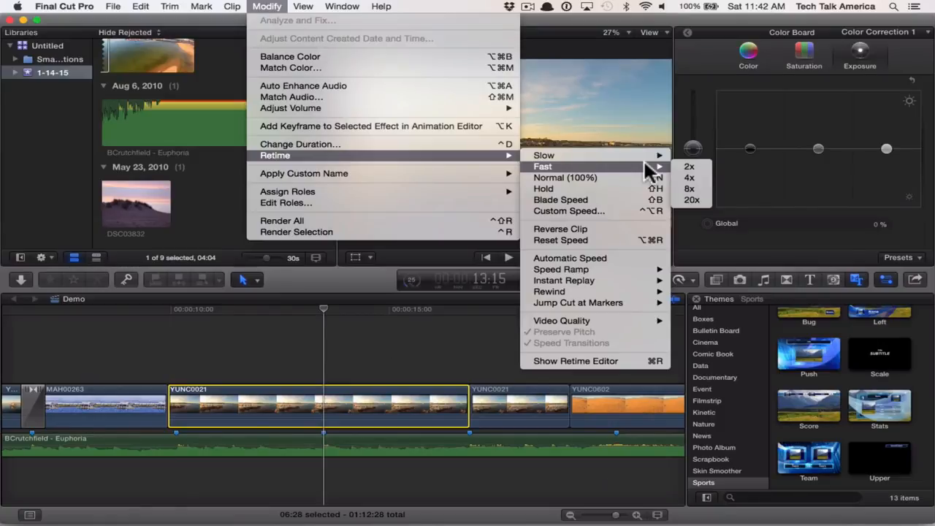
click(697, 163)
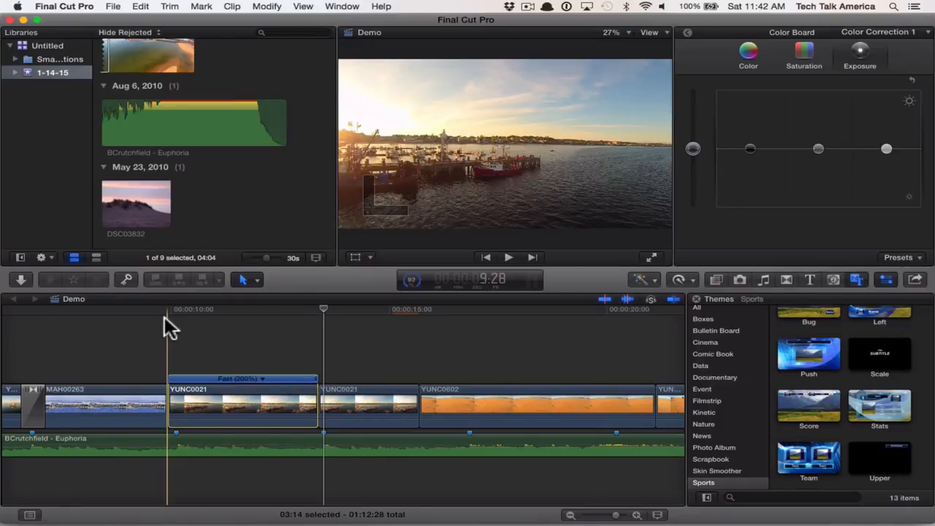
key(space)
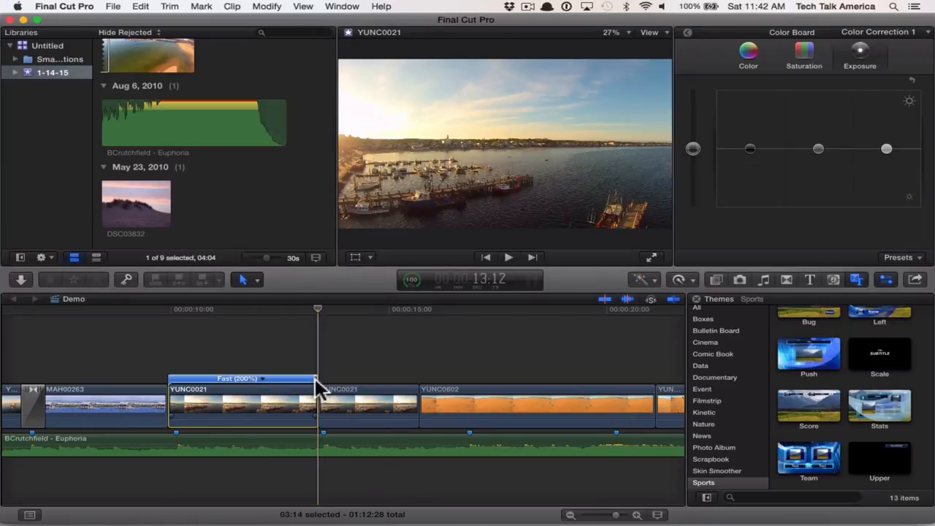
- Try speeding up the first YUNC0021 segment to 551%, play it back, and undo the change
drag(316, 380, 222, 377)
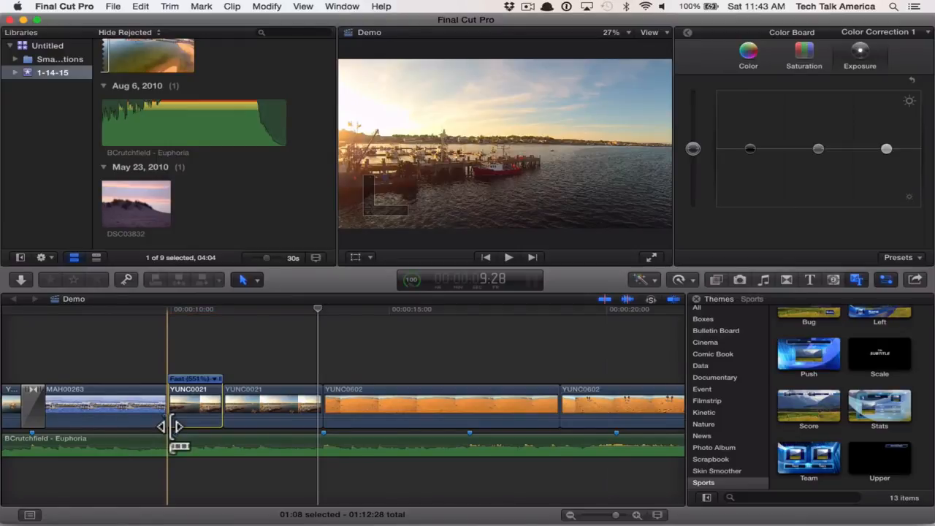
key(space)
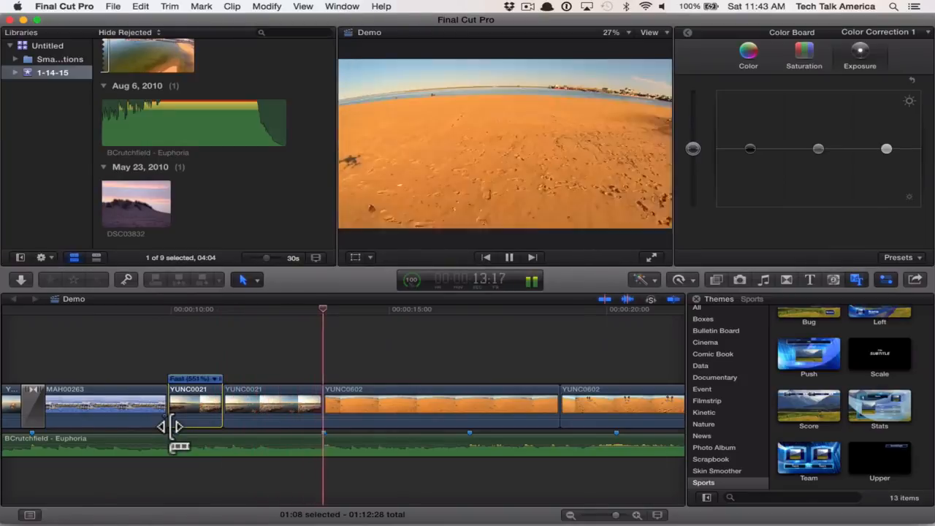
key(space)
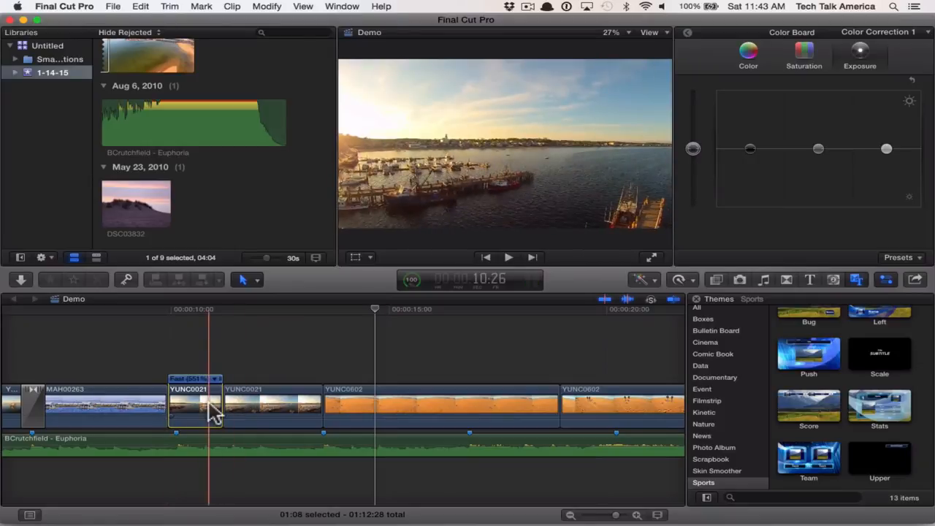
key(super+z)
- Retime the second YUNC0021 segment to Slow 50%
click(359, 398)
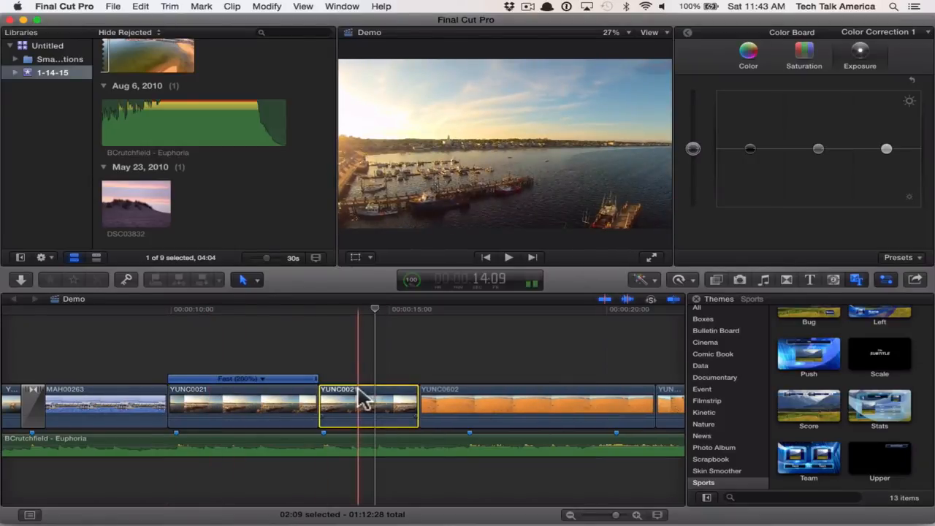
click(266, 6)
mouse_move(305, 154)
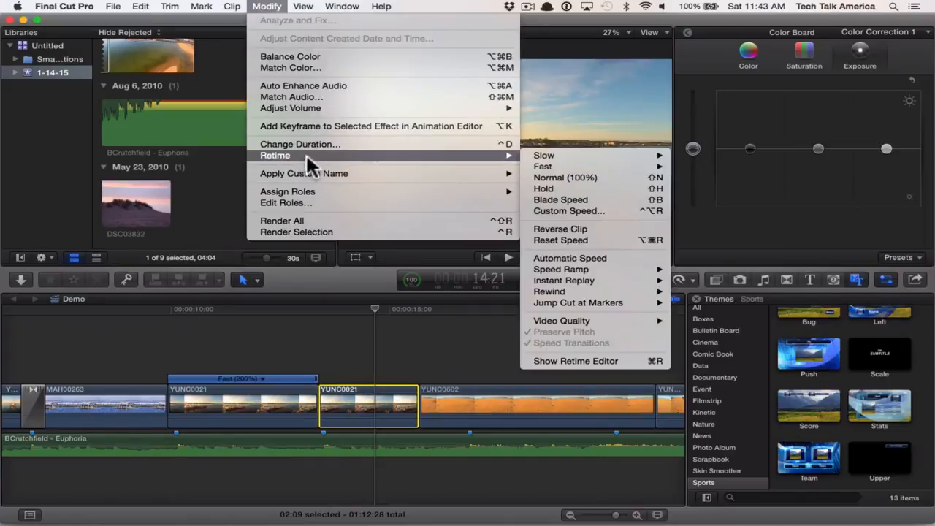
mouse_move(566, 155)
click(712, 155)
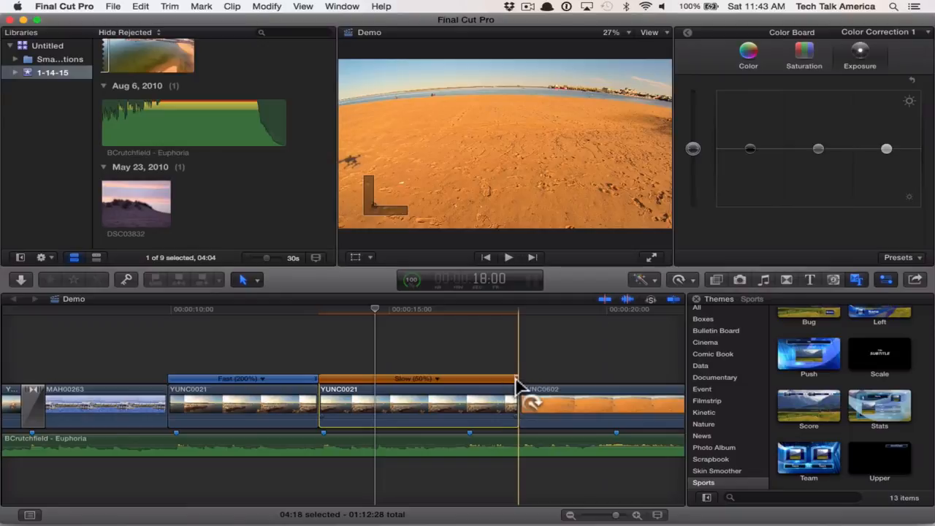
- Adjust the second YUNC0021 segment's speed to 67% so that it ends on the music beat marker, and play the result
drag(518, 380, 415, 378)
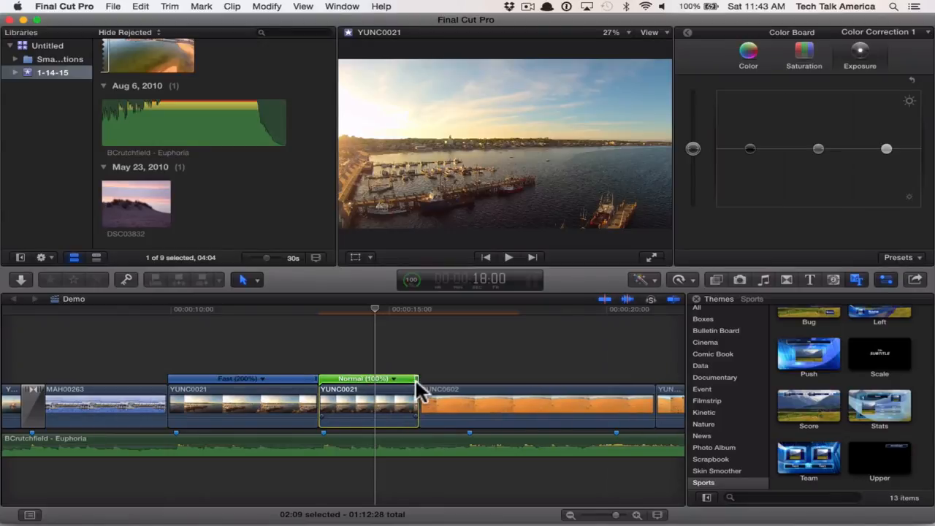
drag(415, 378, 466, 382)
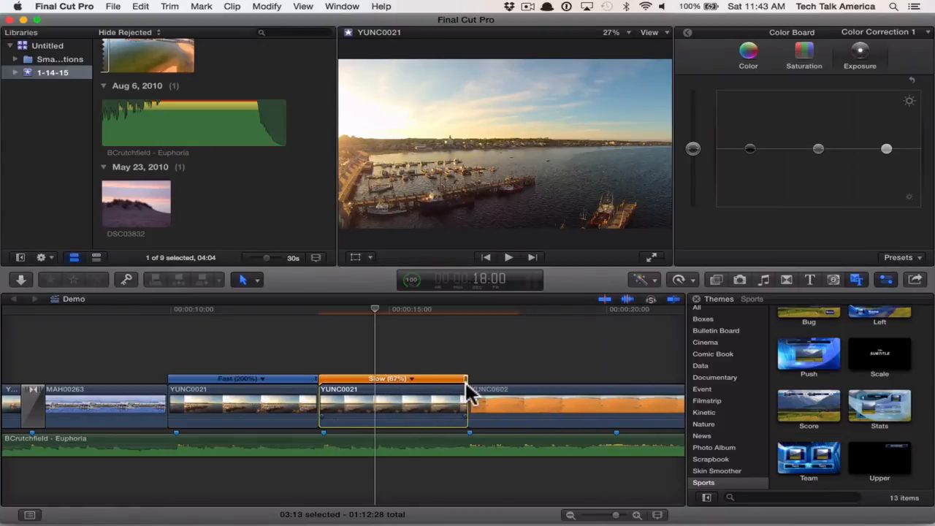
key(space)
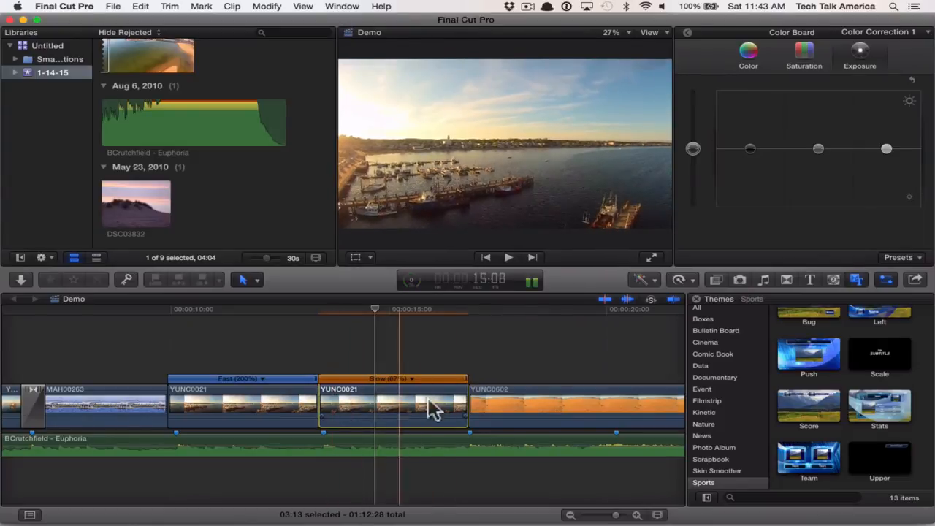
key(space)
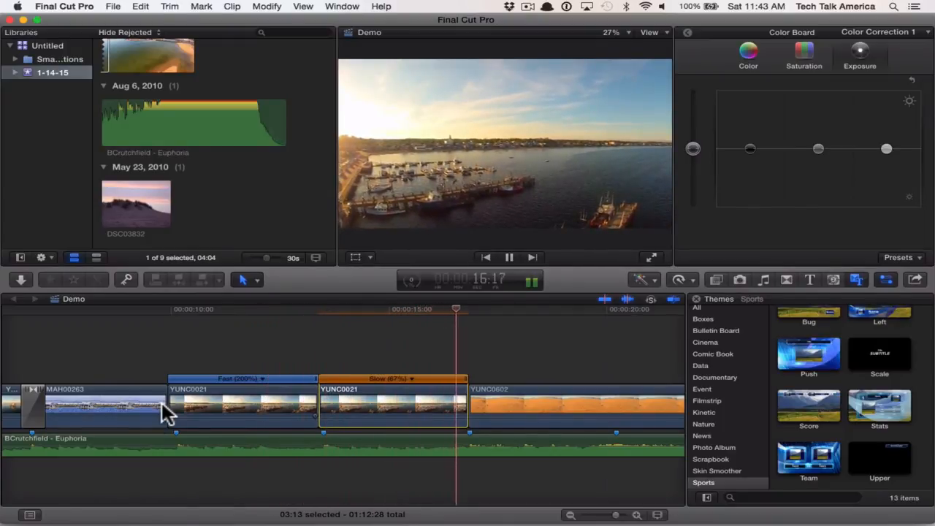
key(space)
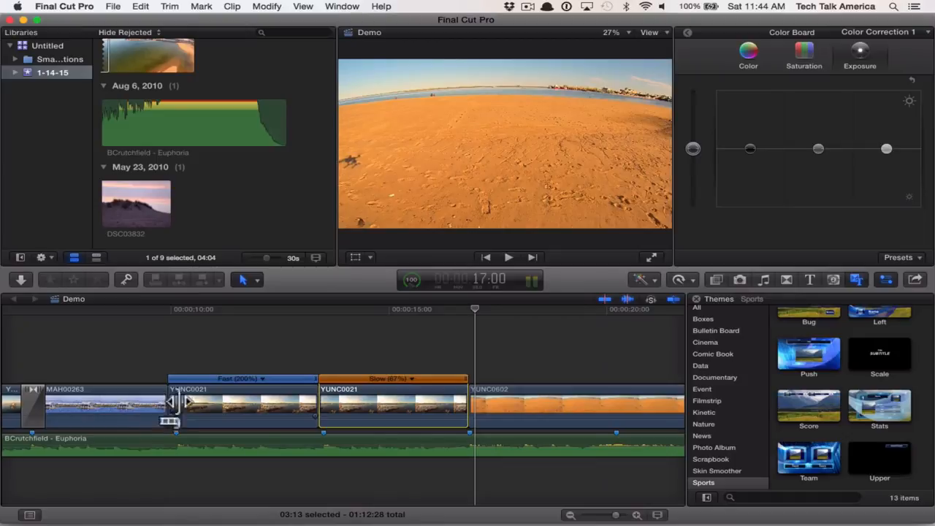
- Add a freeze frame at 32:29 in the last YUNC0602 clip
scroll(409, 388, right, 5)
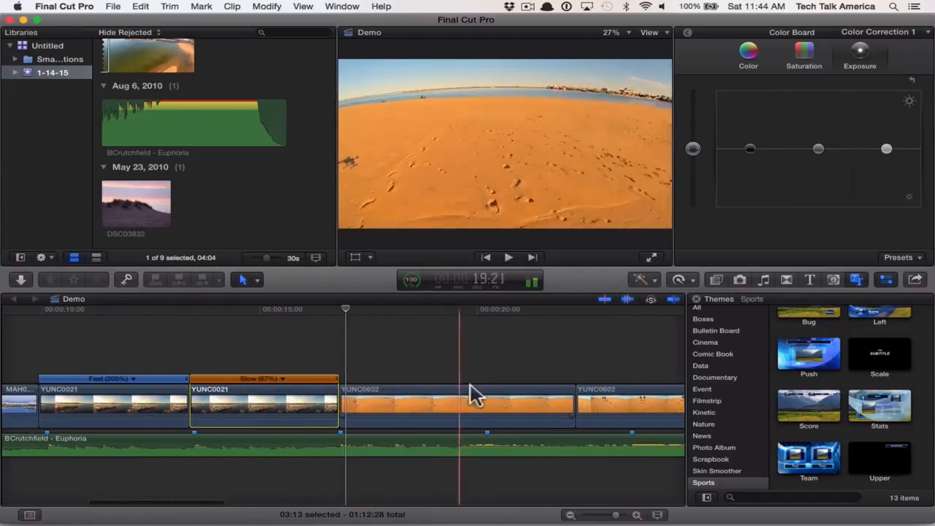
scroll(514, 401, right, 20)
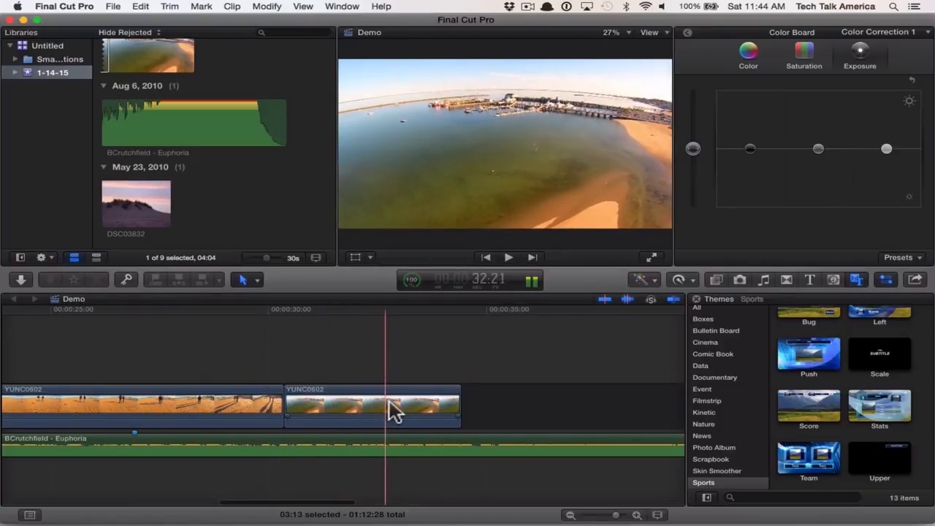
click(397, 408)
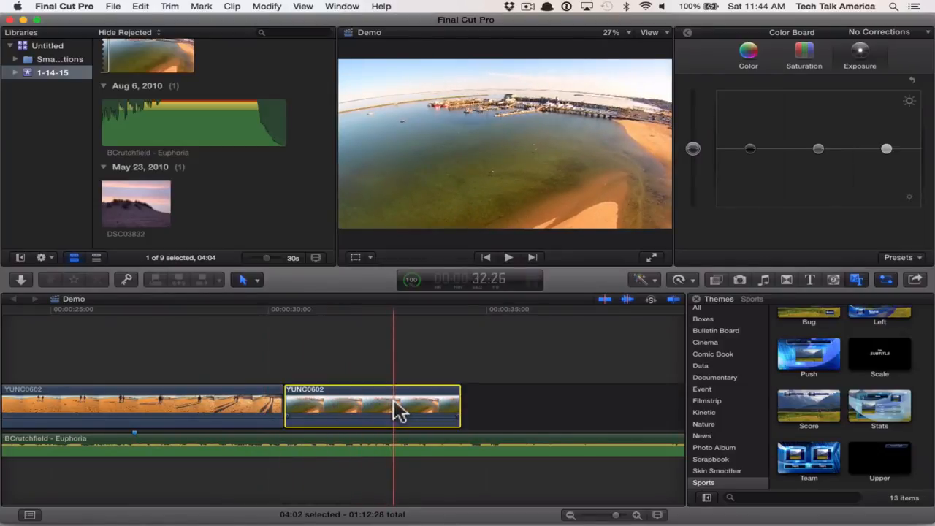
click(397, 371)
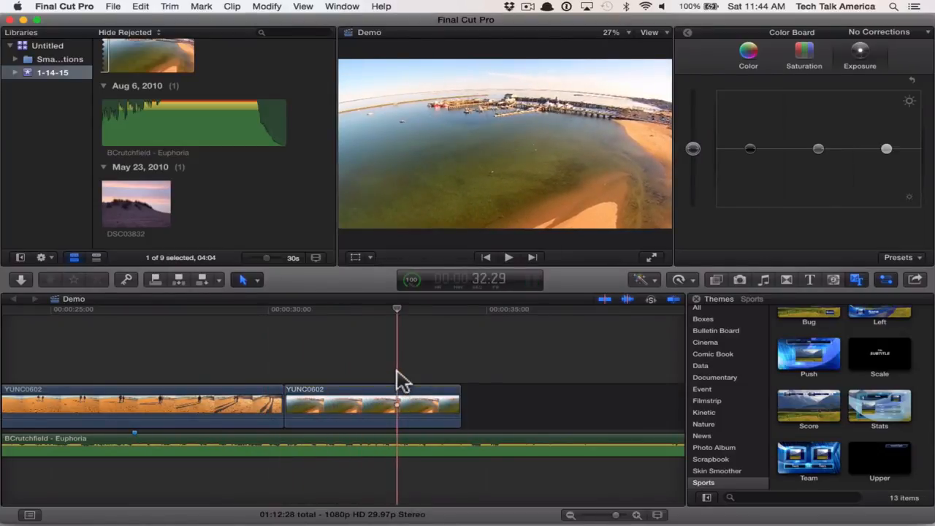
click(398, 413)
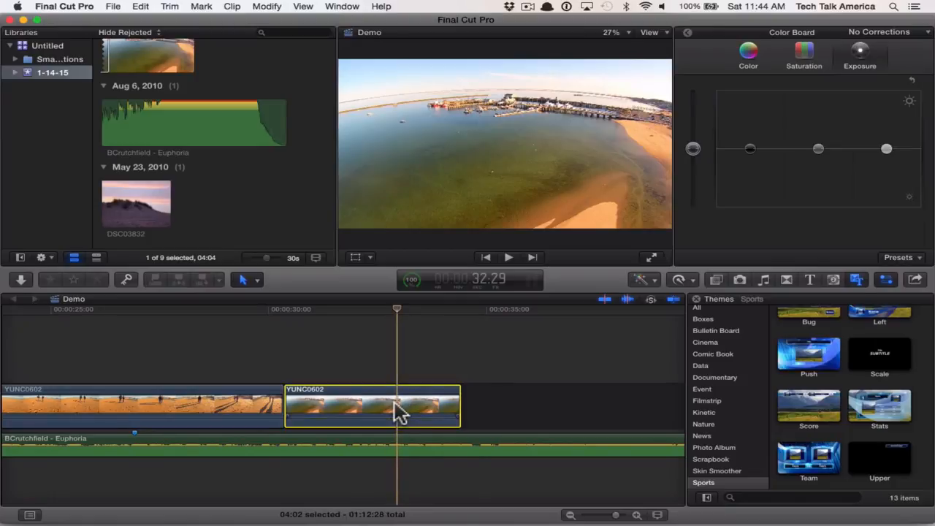
click(267, 8)
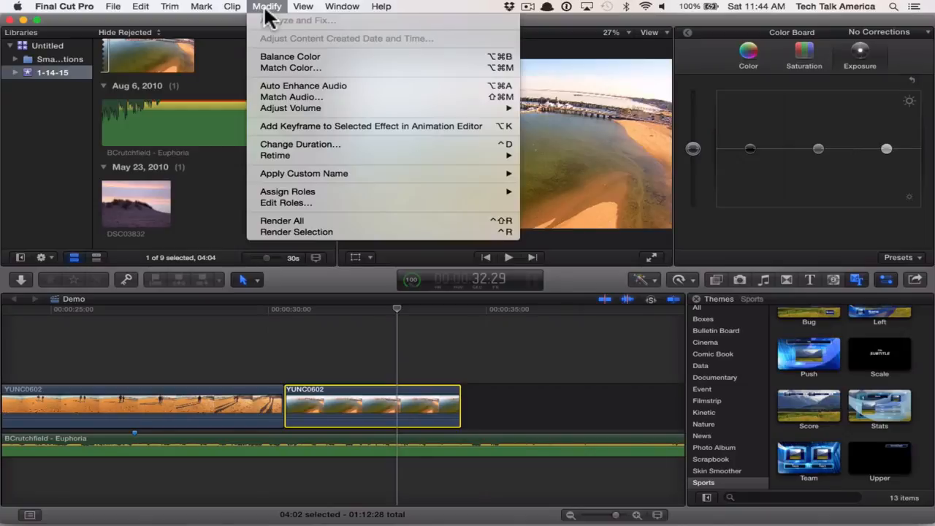
mouse_move(141, 8)
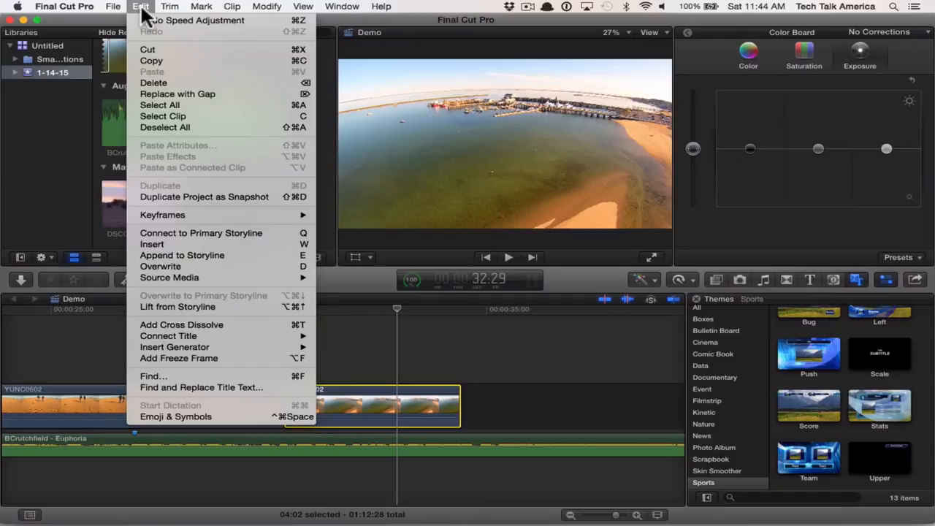
click(173, 357)
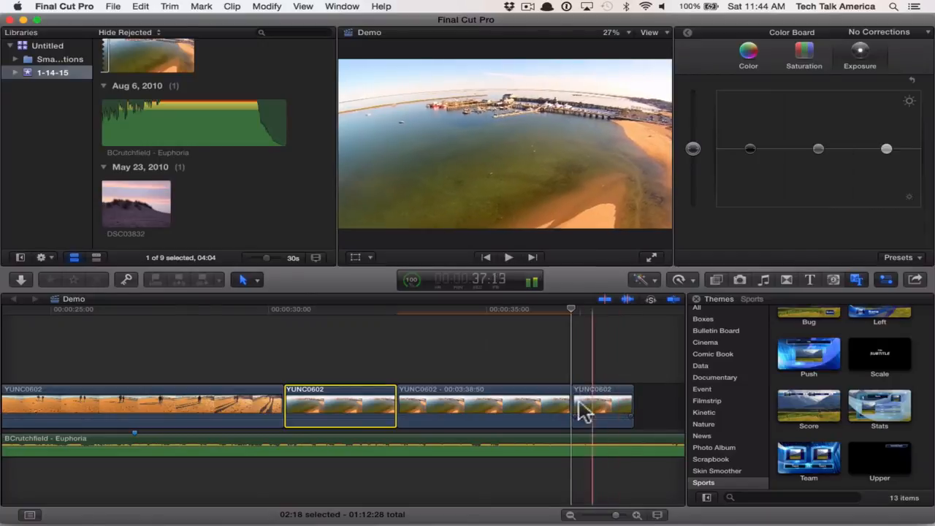
- Shorten the YUNC0602 freeze frame so that it ends at about 34:17, and play the result
click(442, 411)
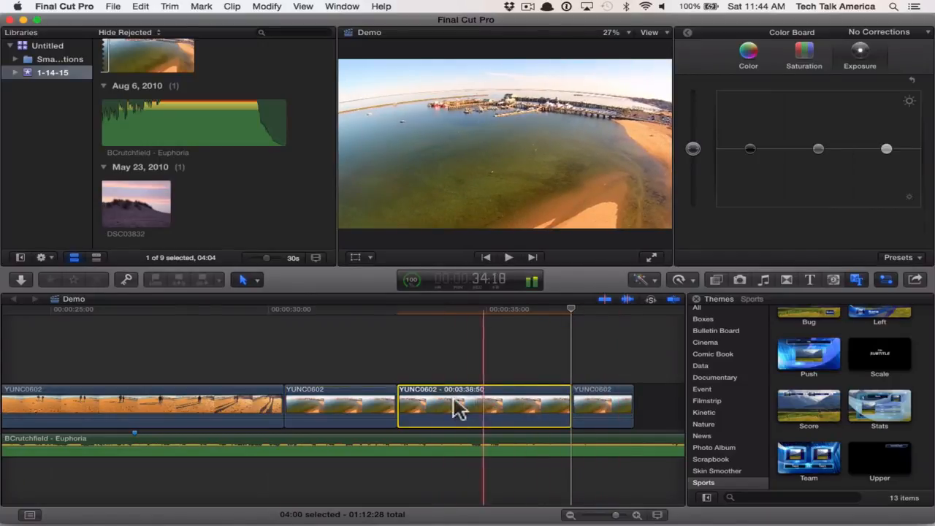
key(l)
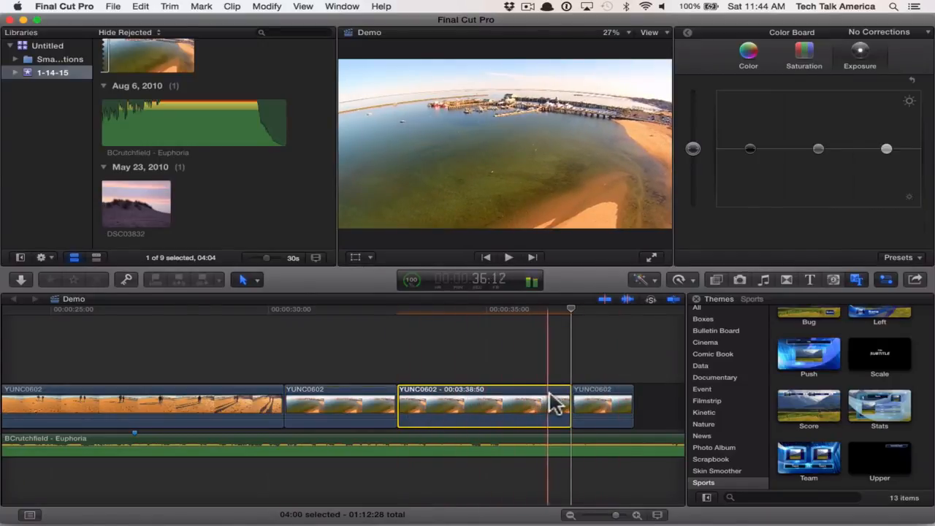
drag(566, 395, 463, 398)
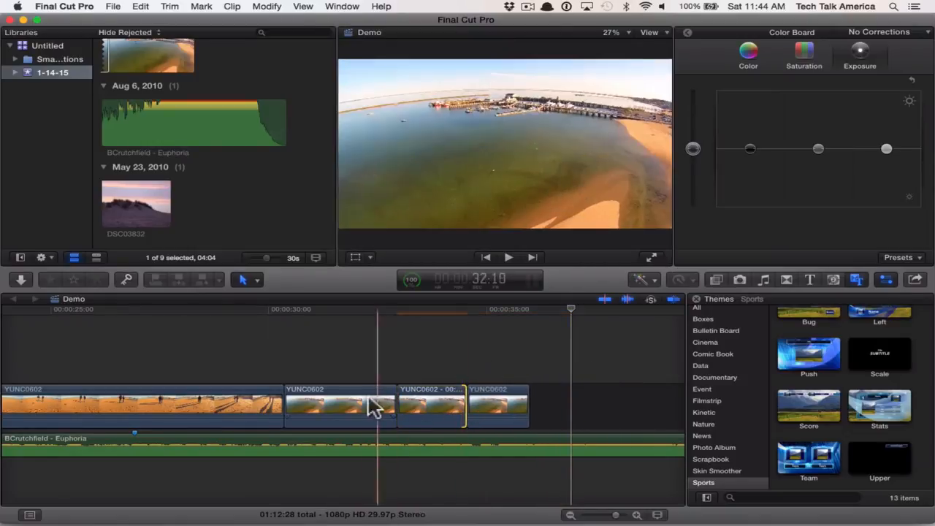
key(space)
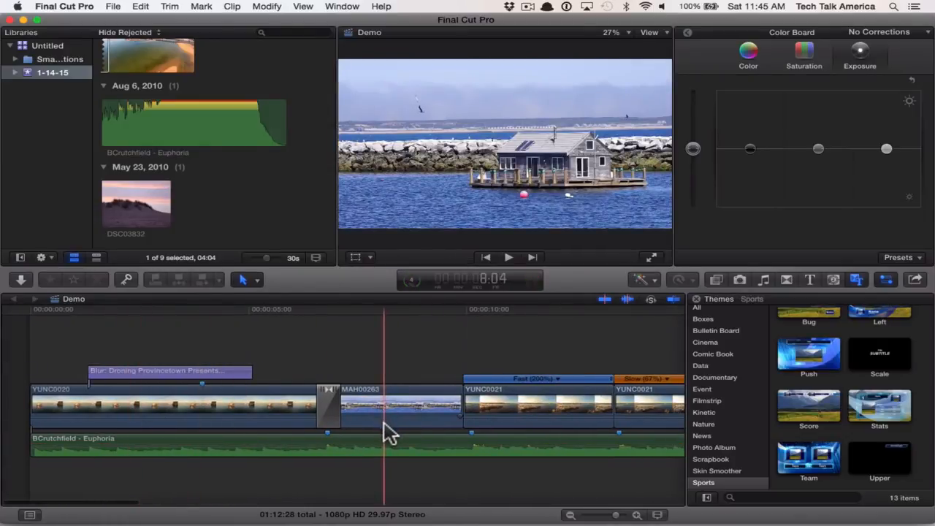
- Try raising the MAH00263 clip's volume, and remove the transition between the YUNC0020 and MAH00263 clips
drag(384, 428, 384, 418)
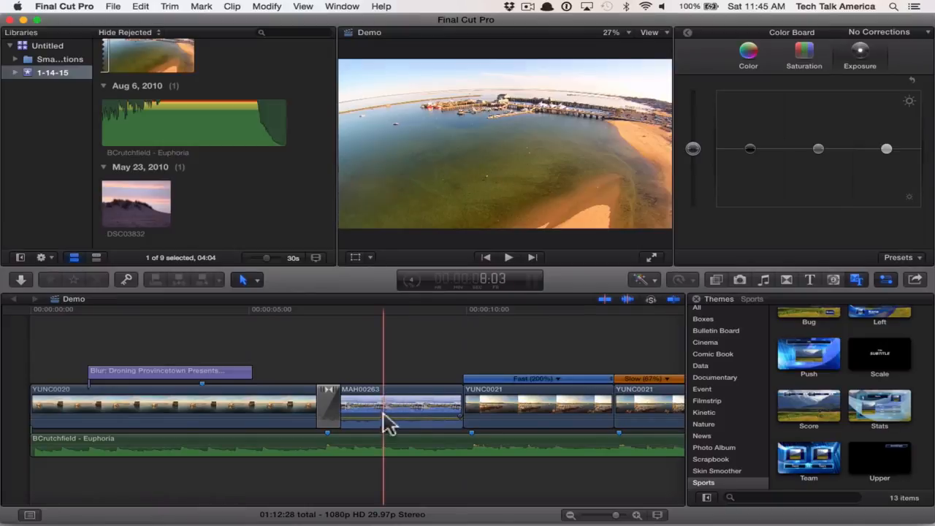
click(329, 400)
click(333, 399)
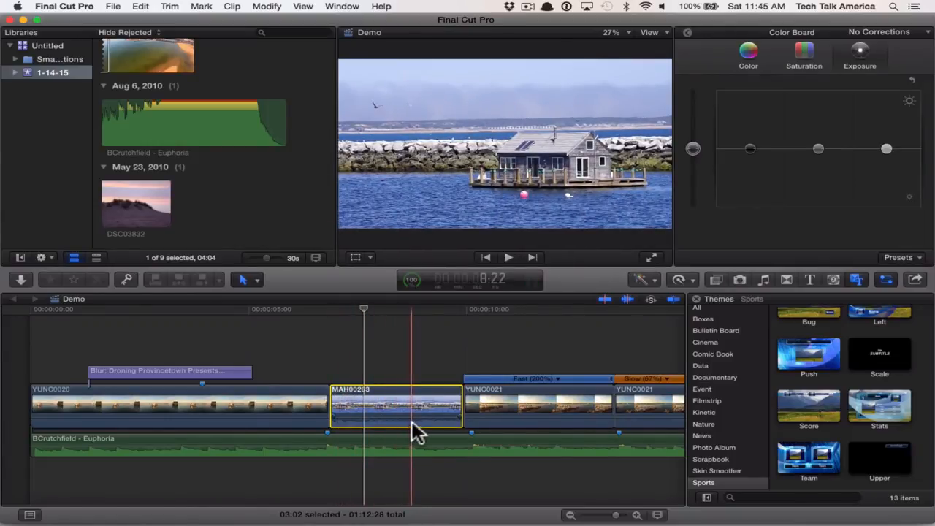
- Raise the MAH00263 clip's volume to 12 dB
key(super+equal)
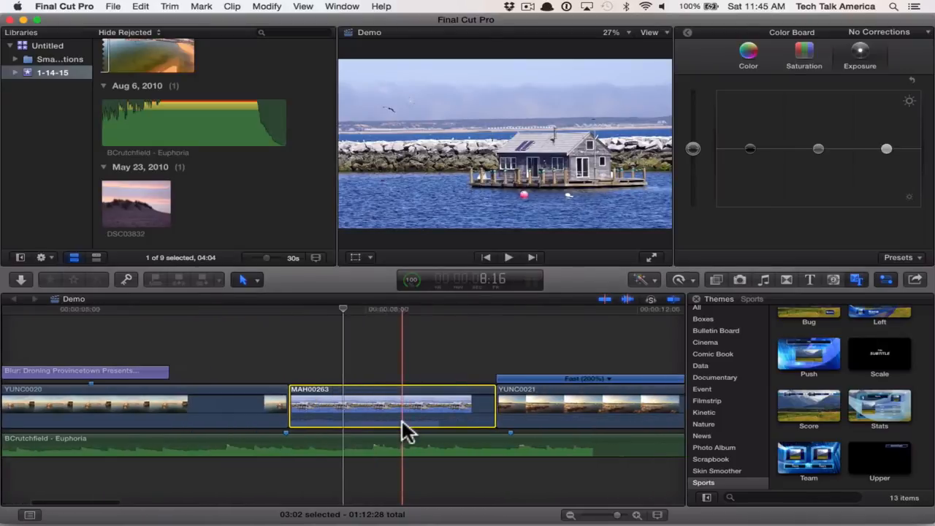
key(super+equal)
key(super+equal)
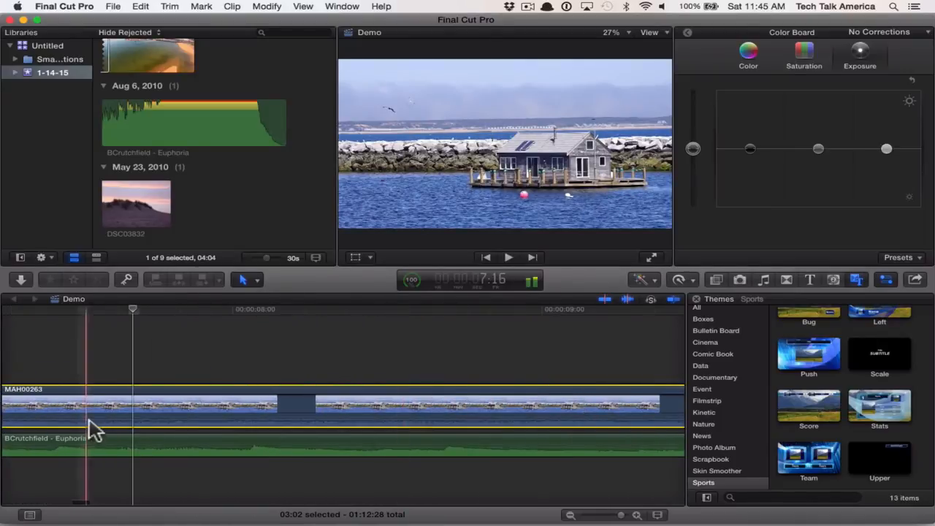
scroll(124, 446, left, 5)
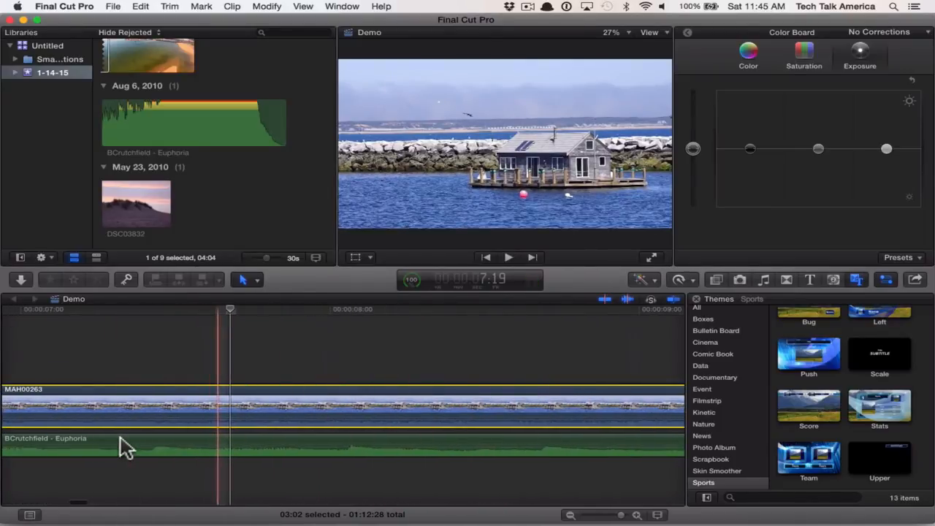
scroll(124, 447, left, 3)
scroll(124, 447, right, 5)
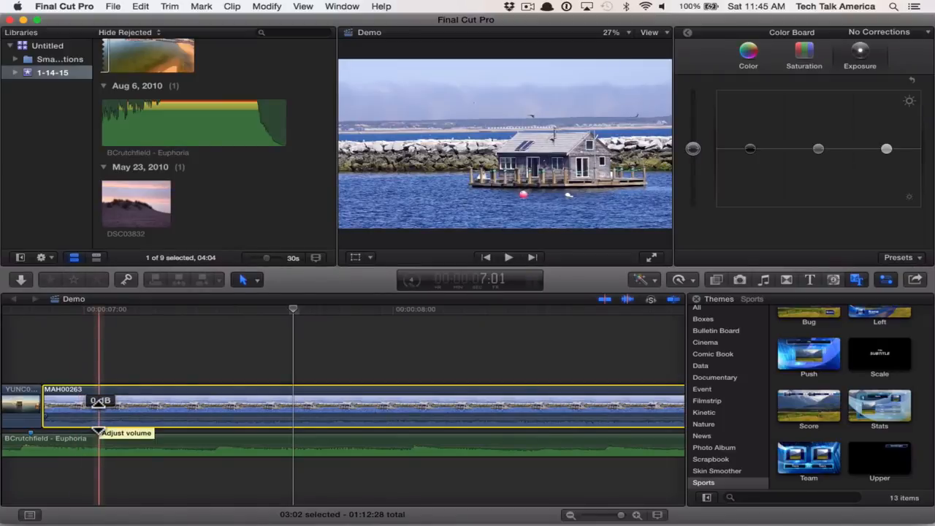
drag(99, 415, 99, 411)
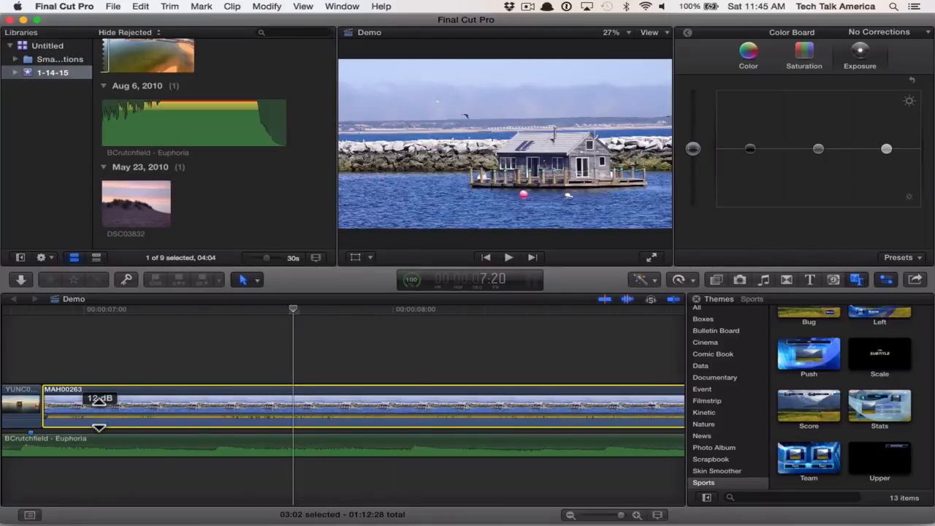
click(191, 310)
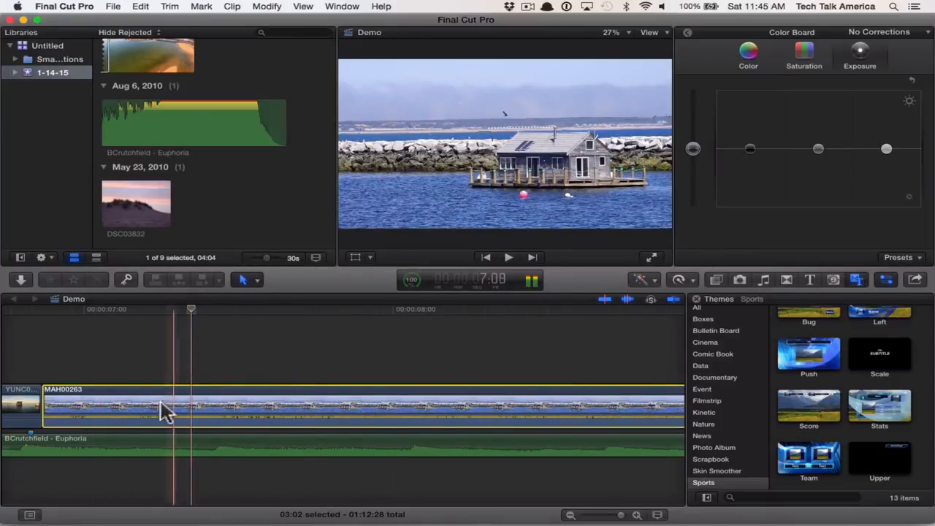
- Lower the MAH00263 clip's volume to 1 dB
drag(289, 412, 288, 417)
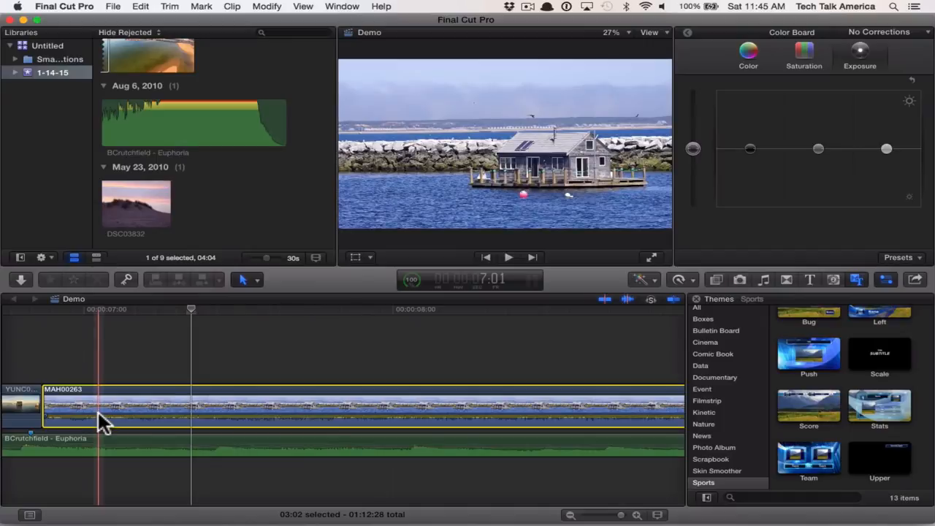
mouse_move(123, 414)
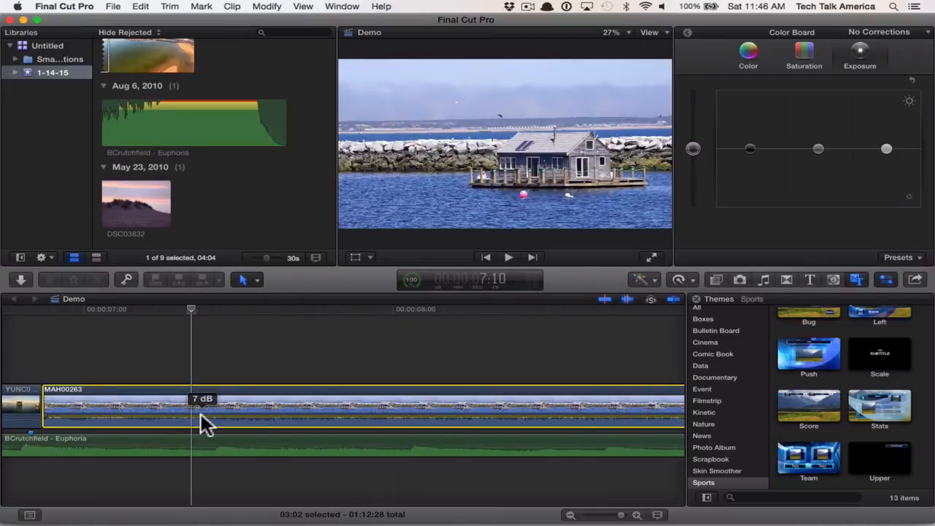
drag(200, 414, 201, 402)
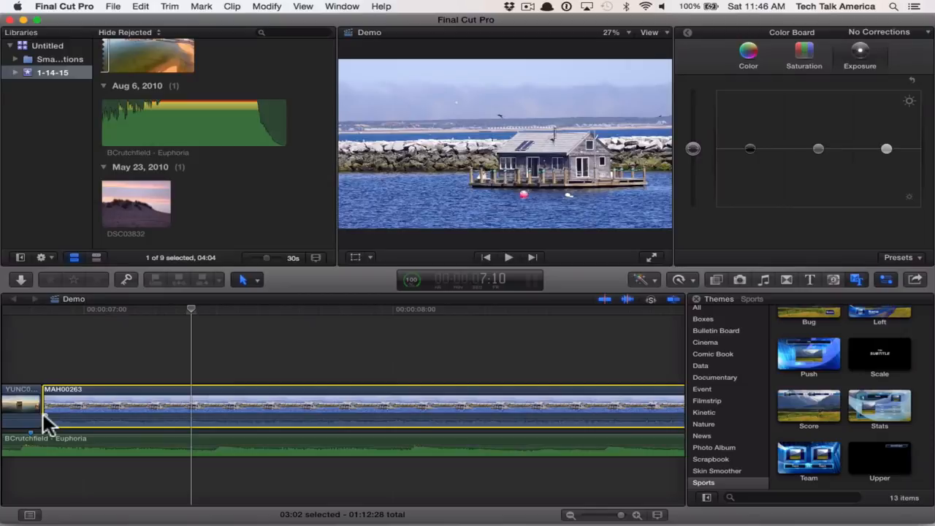
- Add an audio fade-in at the start of the MAH00263 clip reaching to about 7:10, and play the result
drag(43, 414, 187, 418)
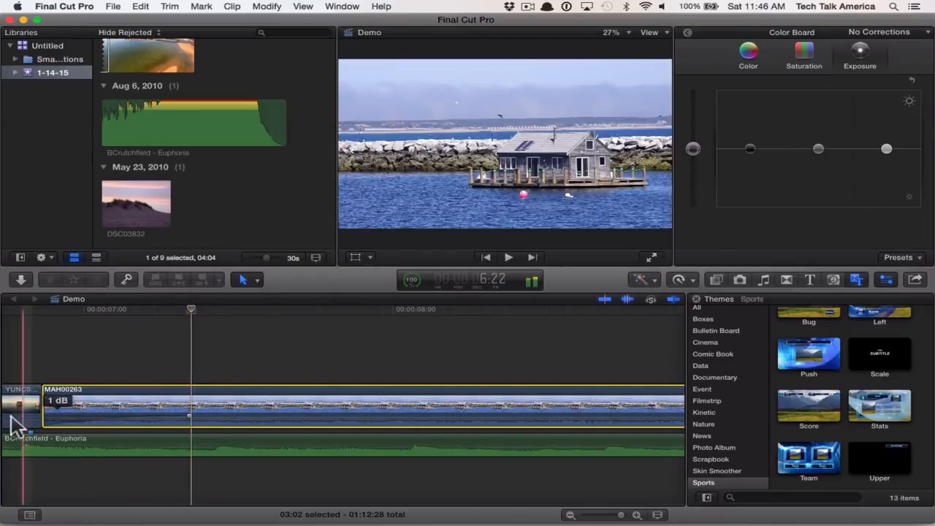
key(space)
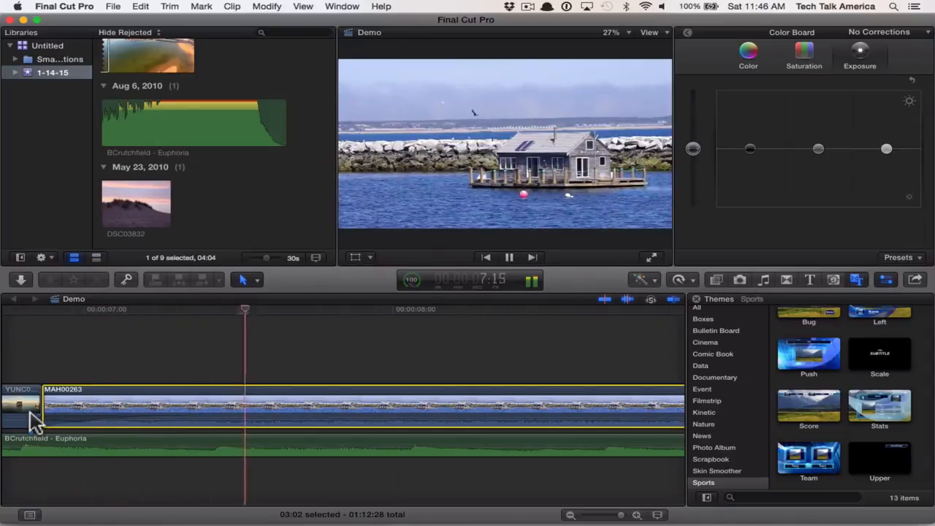
key(space)
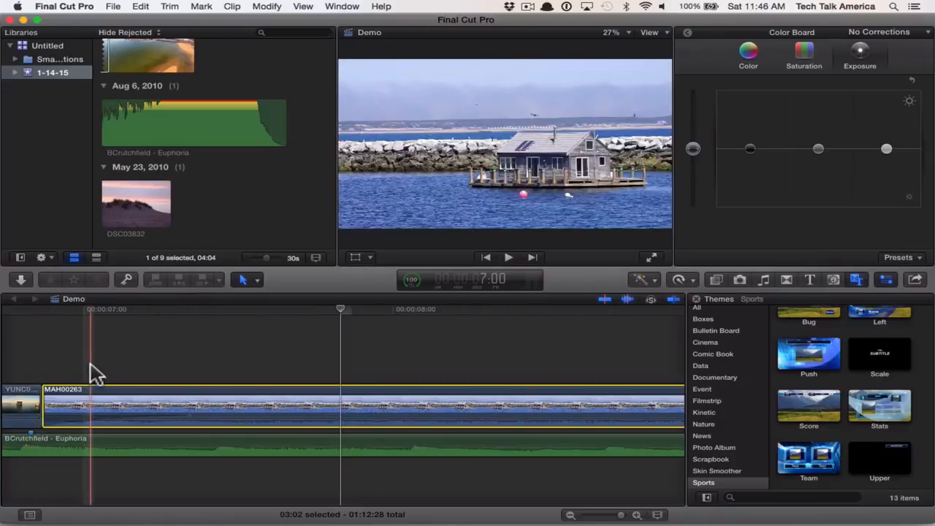
click(90, 363)
key(space)
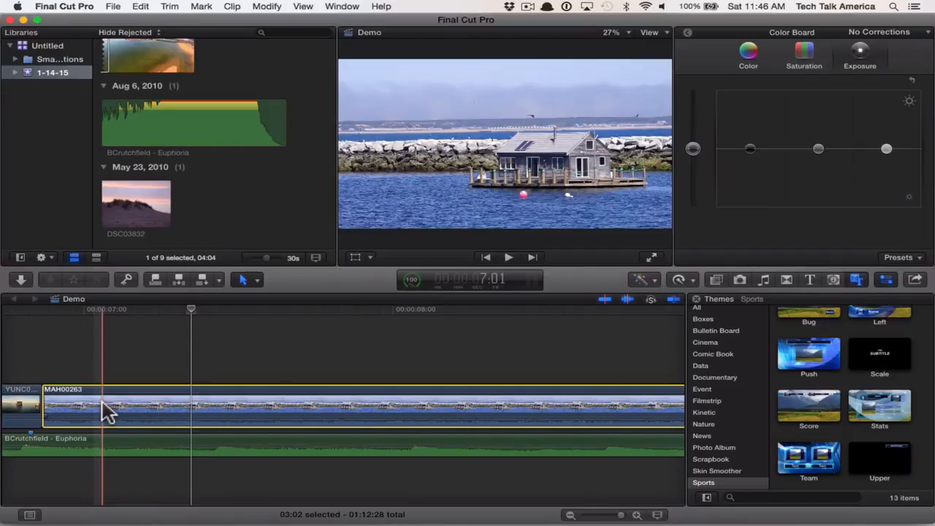
scroll(106, 412, right, 5)
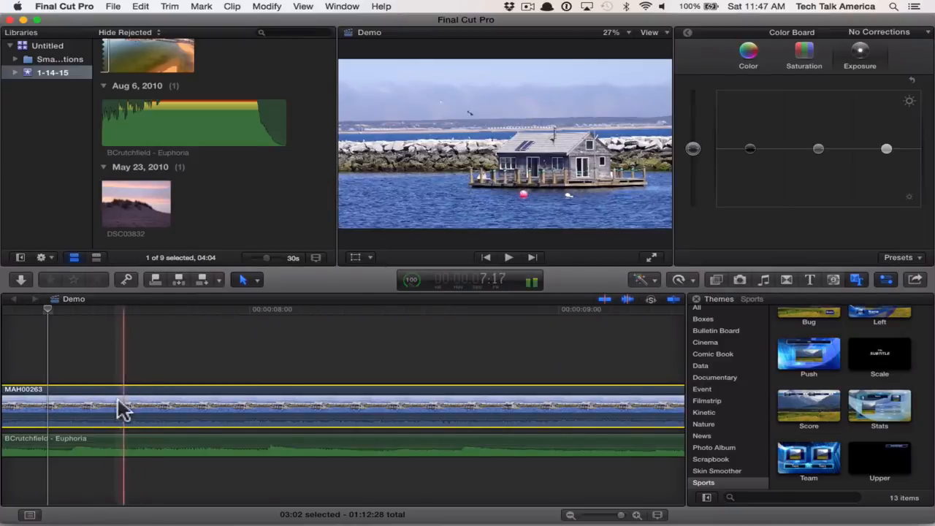
right_click(119, 404)
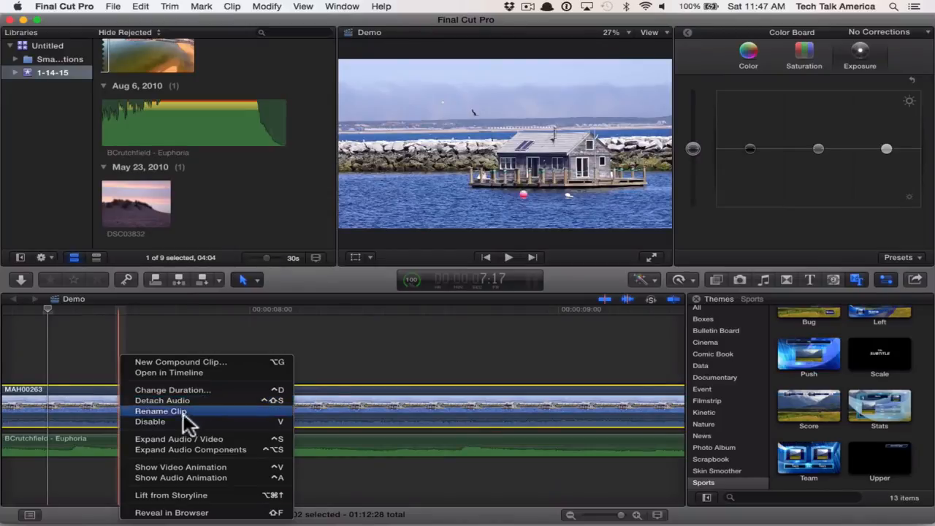
click(350, 372)
- Browse the iTunes music library and try to add IMG_2037 to the Demo timeline below the existing soundtrack
key(super+minus)
key(super+minus)
key(super+minus)
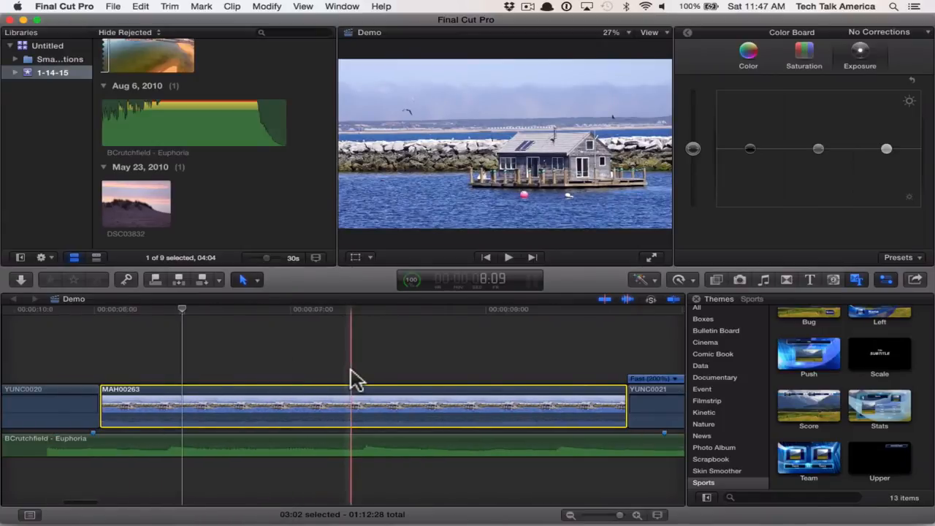
click(763, 280)
click(736, 423)
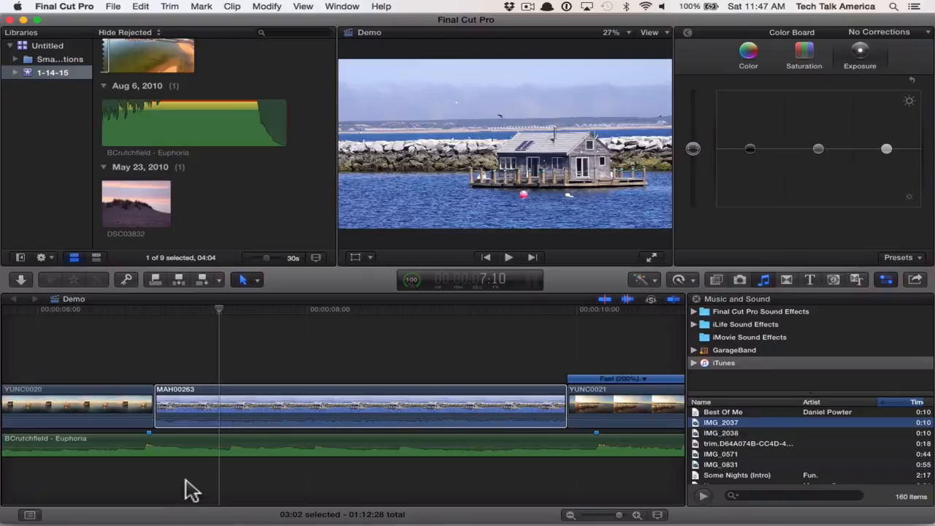
click(220, 427)
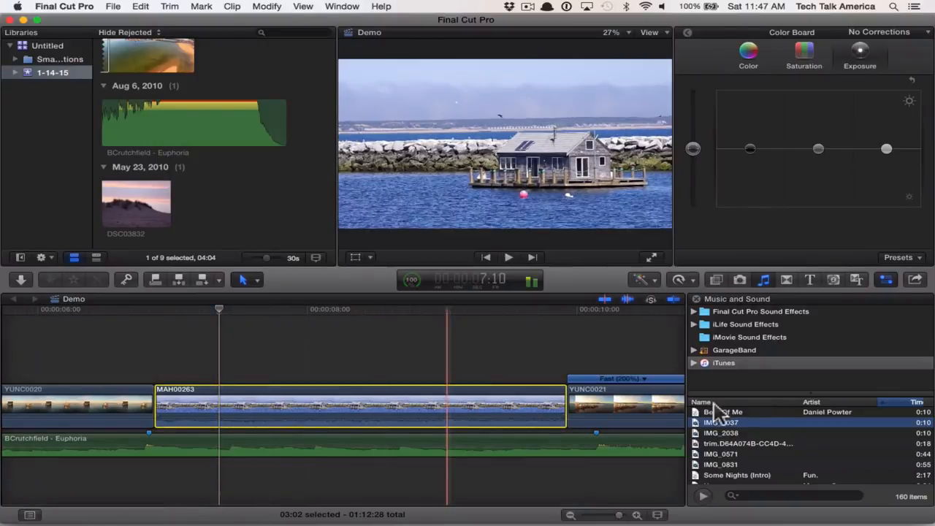
drag(712, 424, 1, 491)
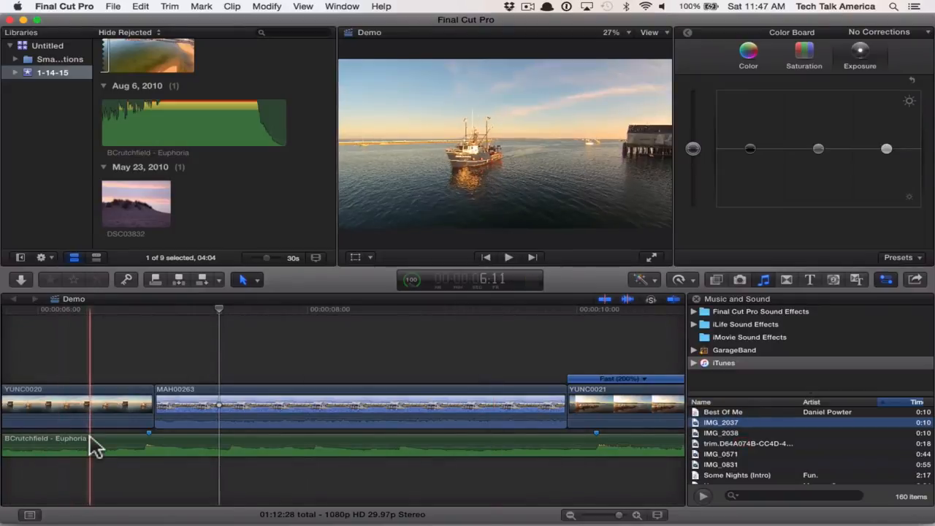
- Look through the songs in the iTunes library and reselect IMG_2037
key(super+minus)
key(super+minus)
key(super+minus)
key(super+minus)
key(super+minus)
key(super+minus)
key(super+minus)
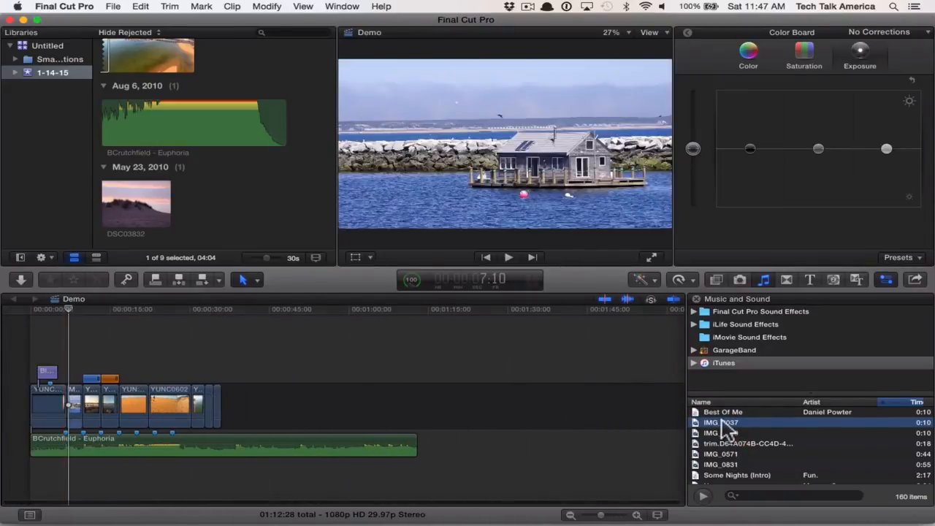
mouse_move(735, 423)
mouse_down()
mouse_move(501, 444)
mouse_move(427, 493)
mouse_move(720, 413)
mouse_up()
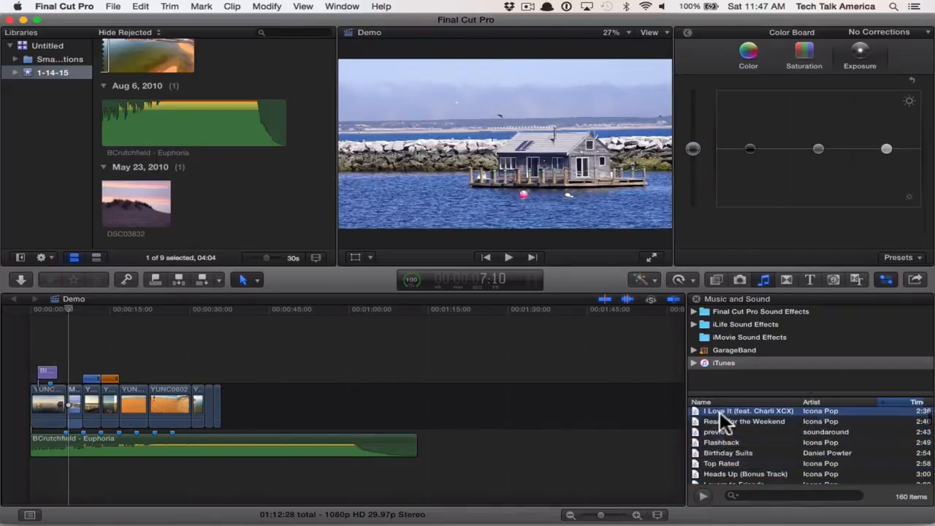
click(747, 444)
scroll(743, 444, up, 3)
scroll(738, 444, up, 4)
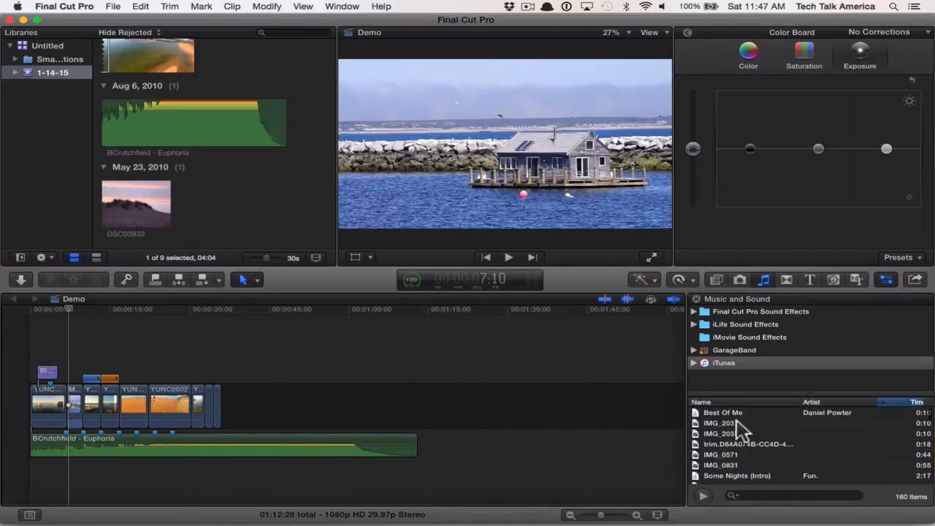
click(725, 423)
drag(727, 426, 761, 429)
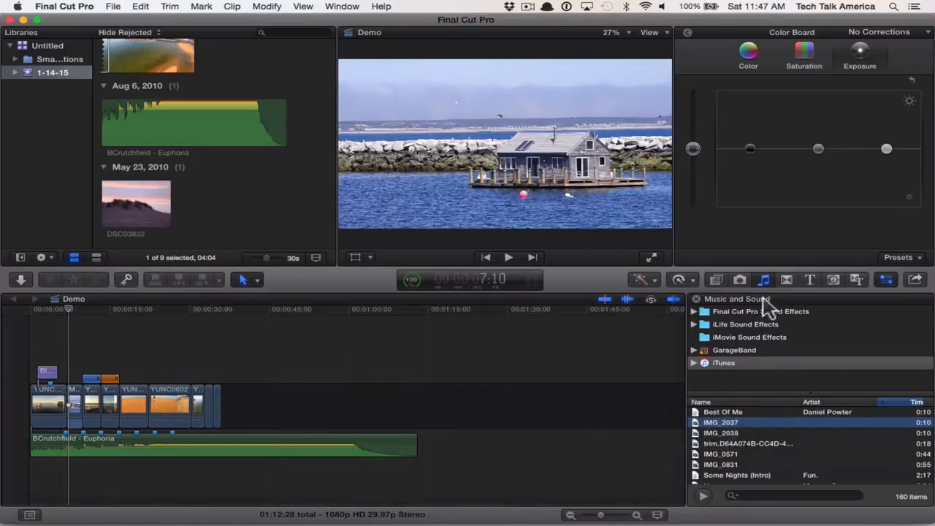
- Add the song Downtown from the iTunes library beneath the Euphoria soundtrack, starting at the beginning of the Demo project
scroll(719, 439, down, 1)
scroll(720, 431, down, 6)
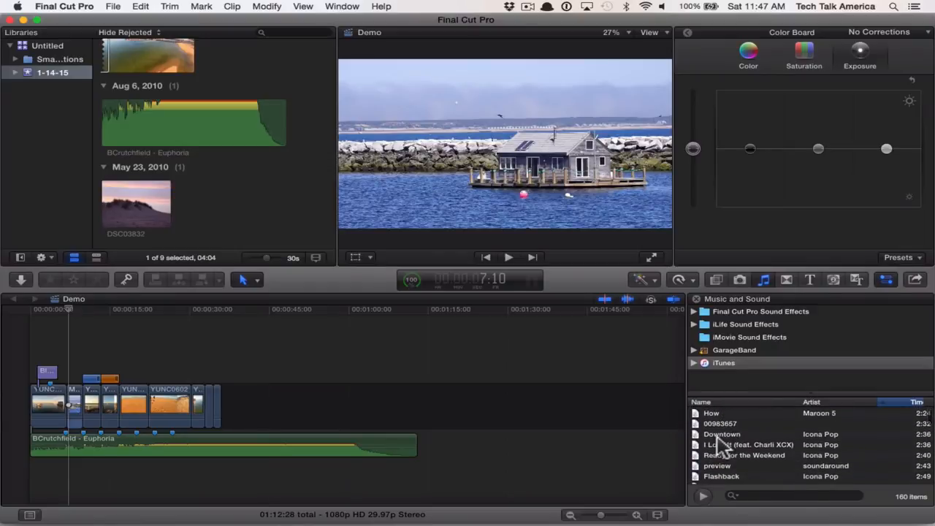
click(713, 436)
drag(713, 437, 9, 479)
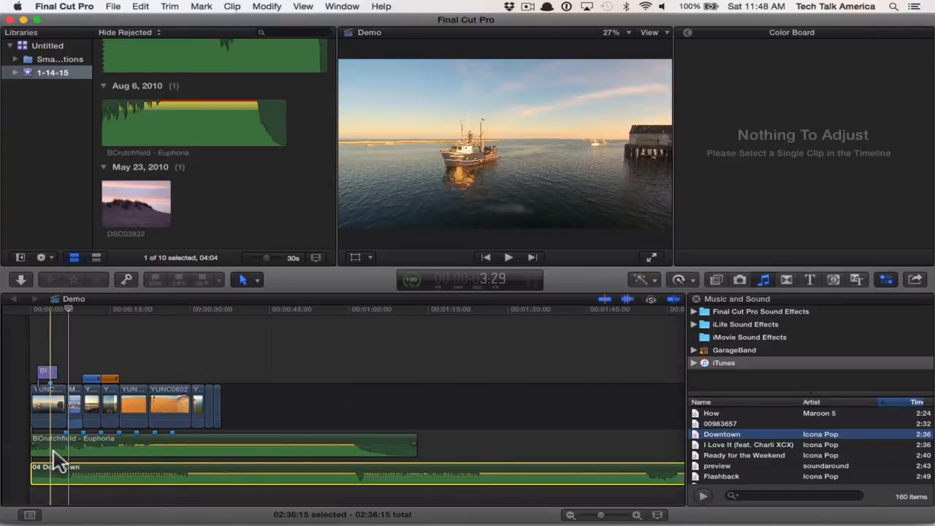
- Disable the BCrutchfield - Euphoria audio clip in the timeline and enable it again
click(53, 452)
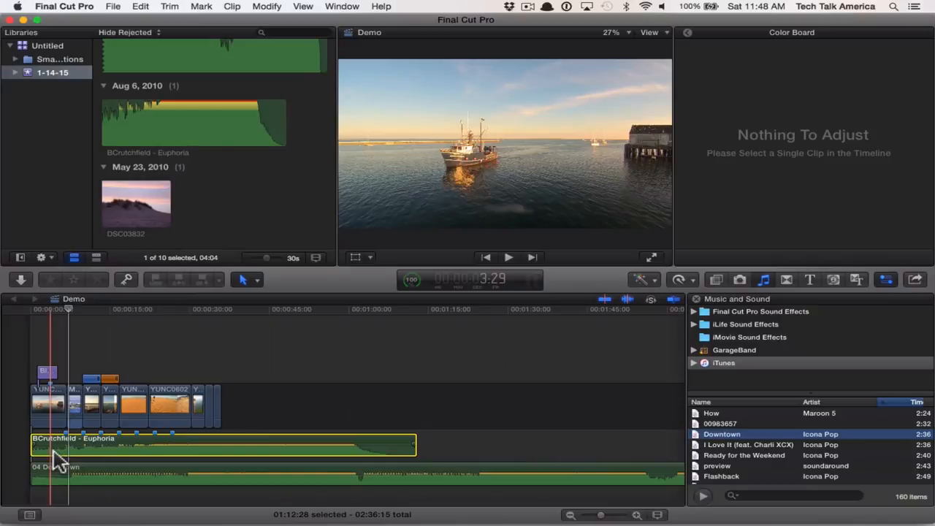
key(v)
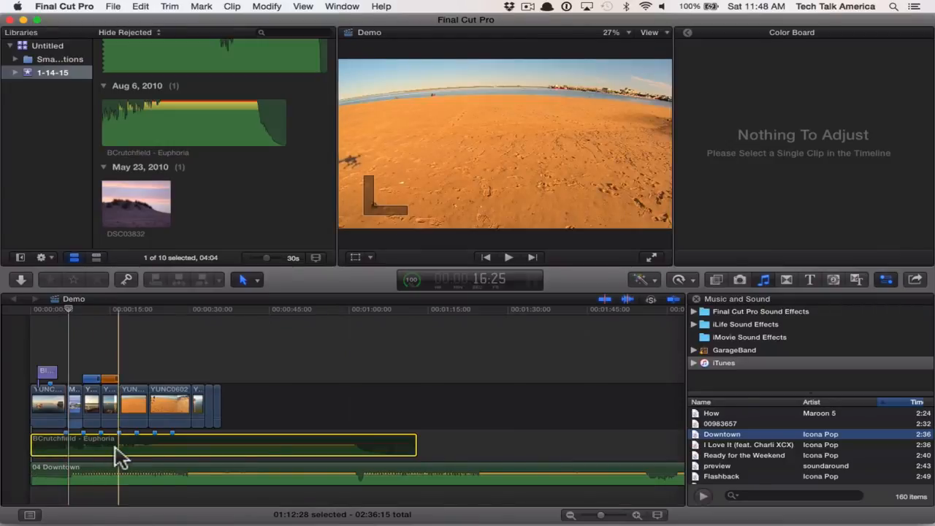
key(v)
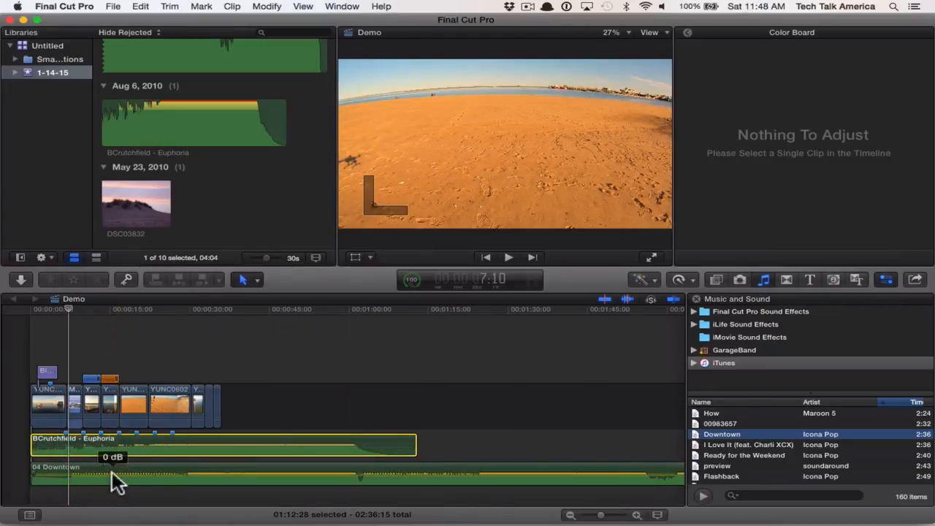
- Delete the Downtown audio clip from the timeline
click(117, 480)
key(Delete)
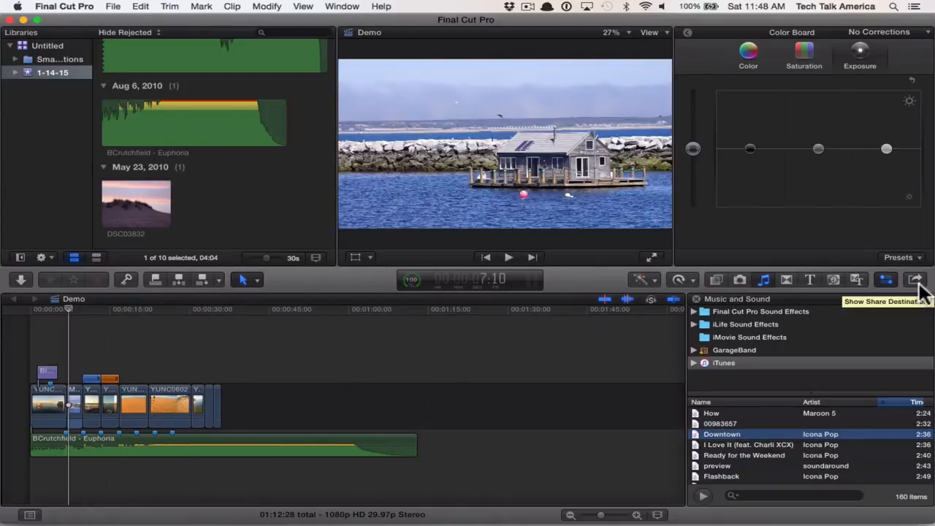
- Set up a Master File export of the Demo project with Source - Apple ProRes 422 as the video codec
click(113, 8)
mouse_move(151, 123)
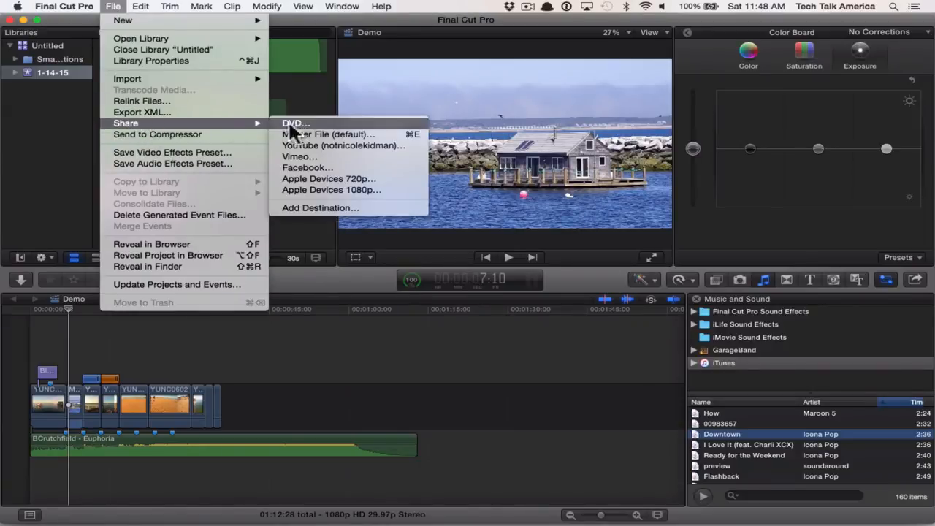
click(327, 133)
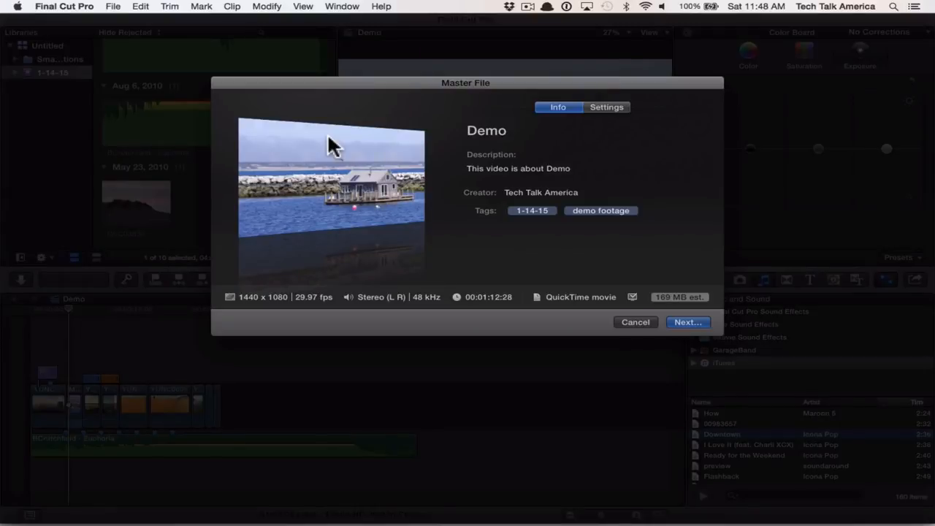
click(606, 111)
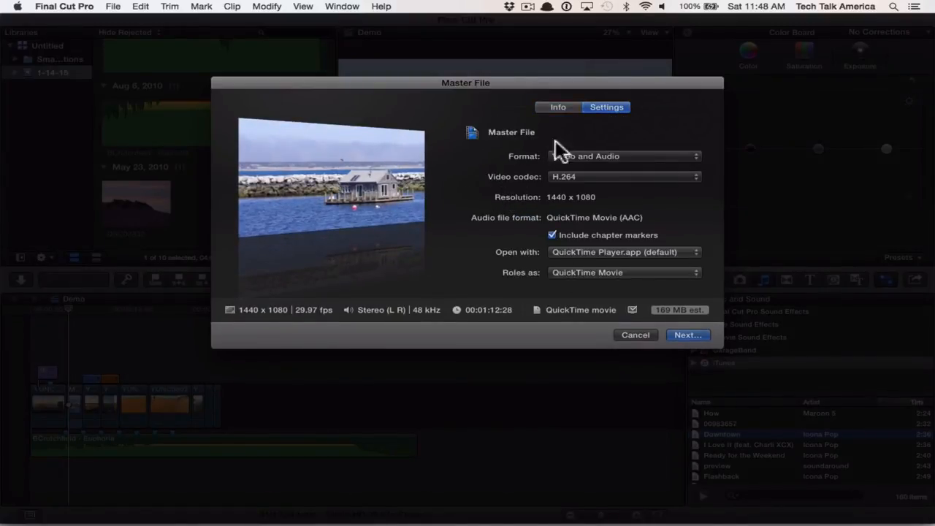
click(611, 179)
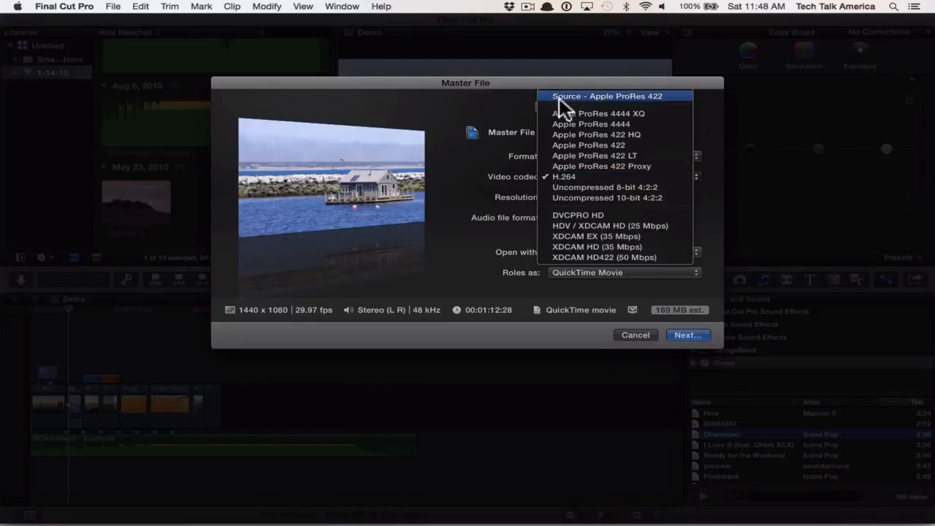
click(605, 96)
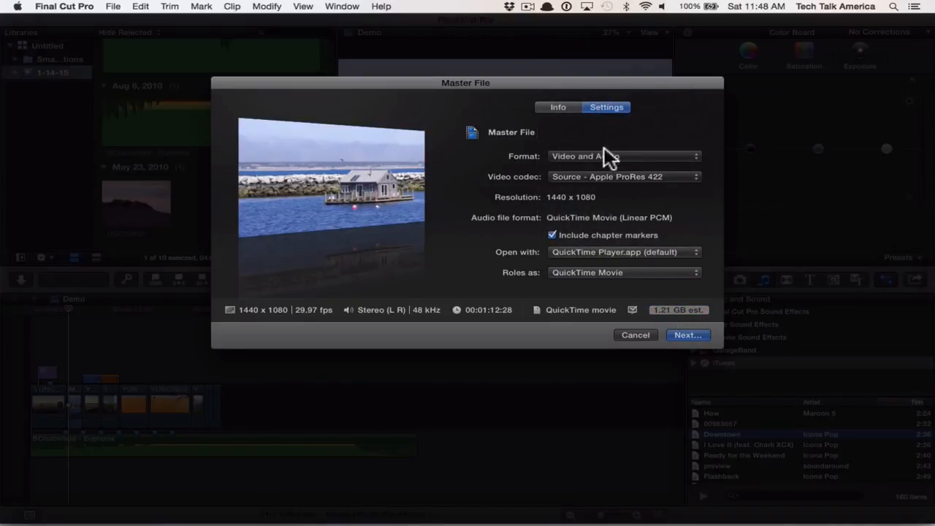
- Switch the export's video codec to H.264 and back to Source - Apple ProRes 422
click(582, 176)
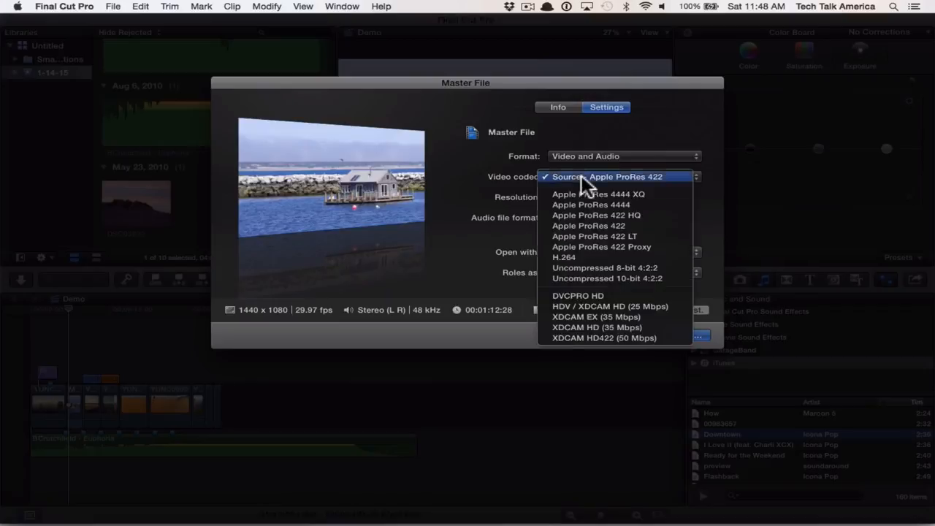
click(584, 257)
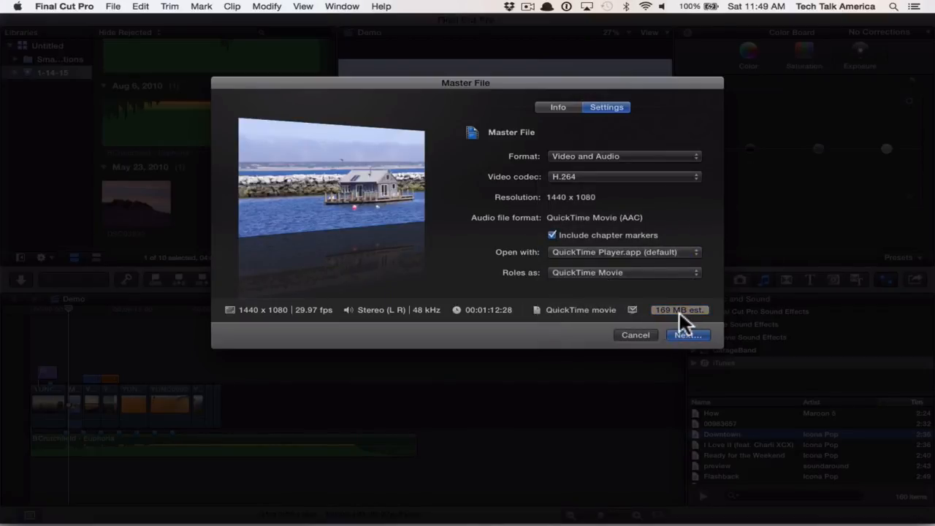
click(603, 174)
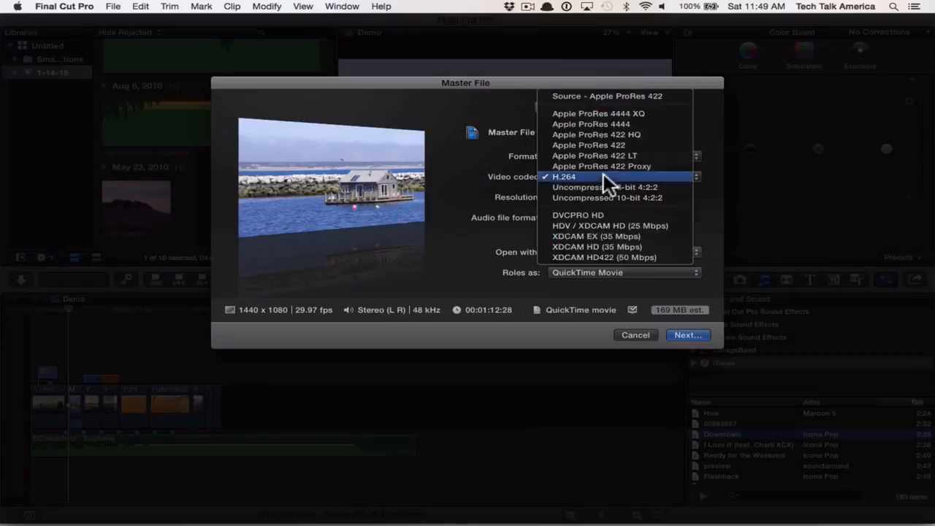
click(599, 92)
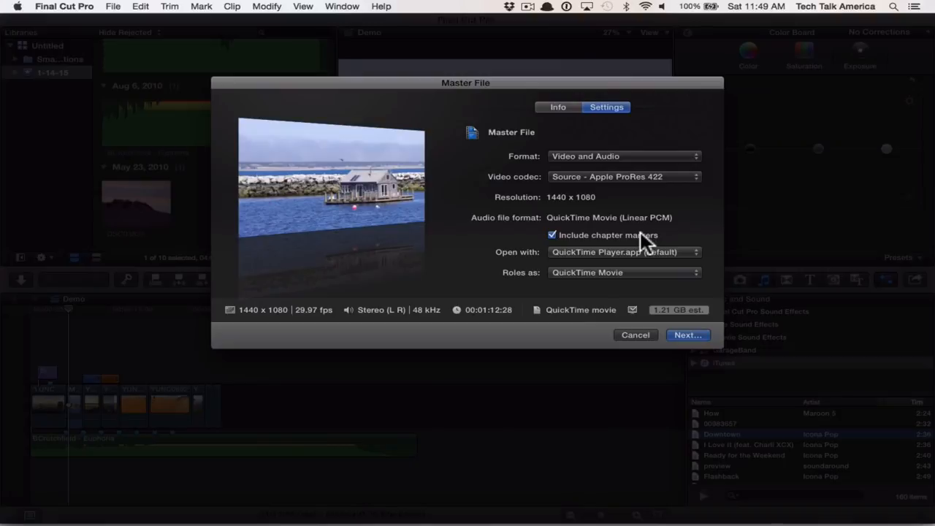
- Review the Master File's general information and cancel the export
click(560, 108)
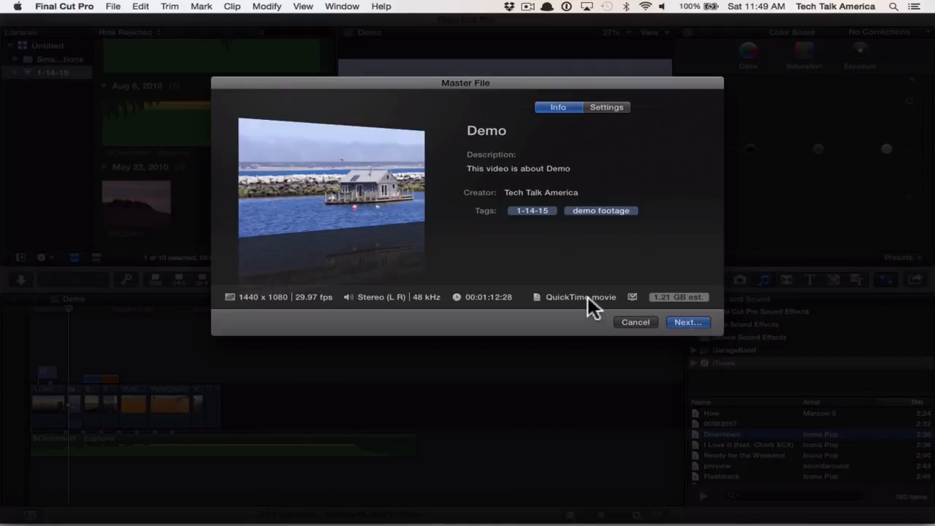
click(634, 323)
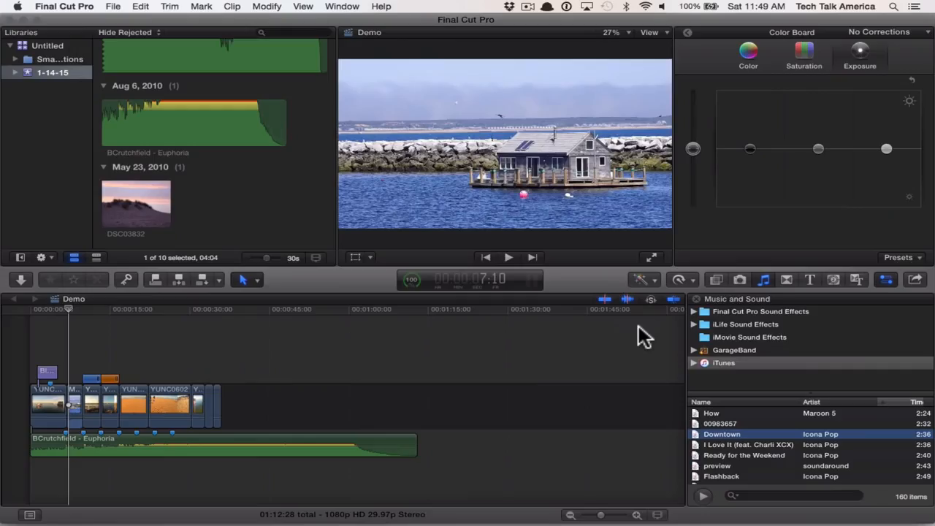